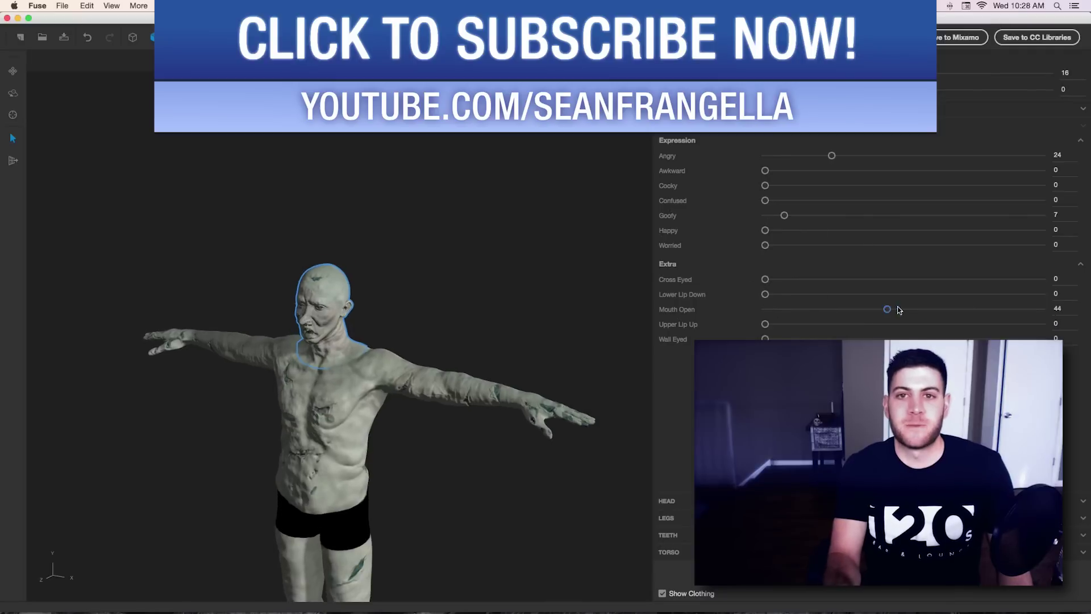
Open the zombie's mouth to 31 and dress it in the closed blazer, dress shirt and ACU Knee Pads pants.
drag(897, 310, 857, 313)
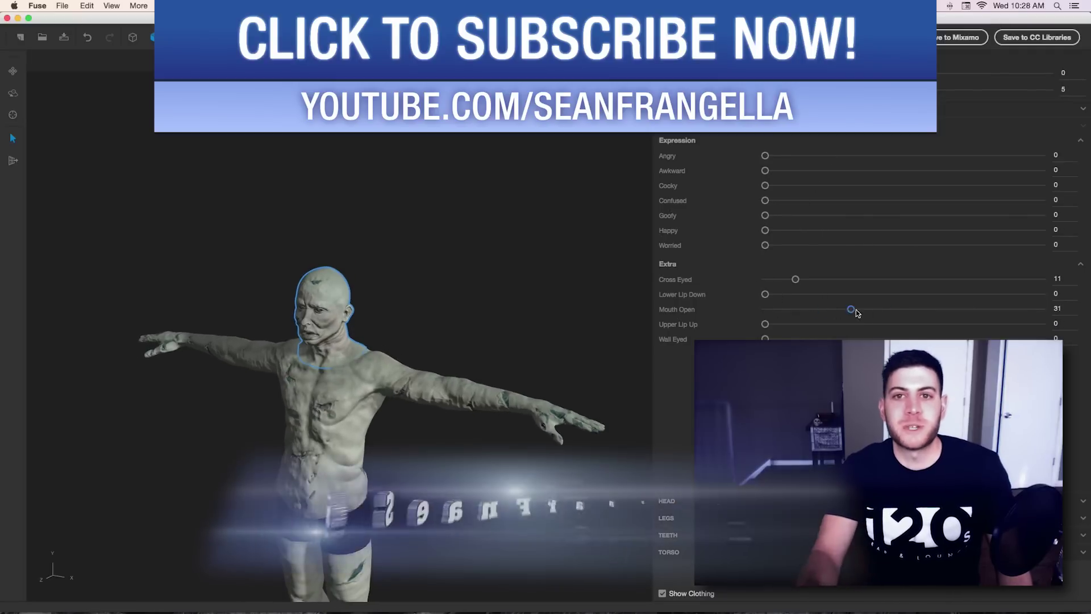
click(372, 60)
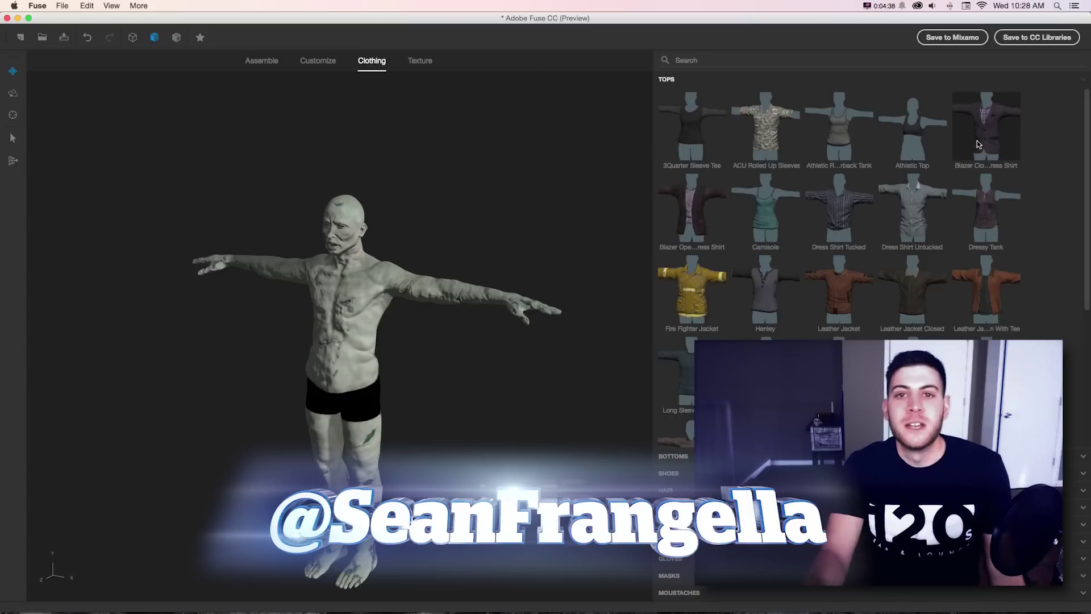
click(978, 145)
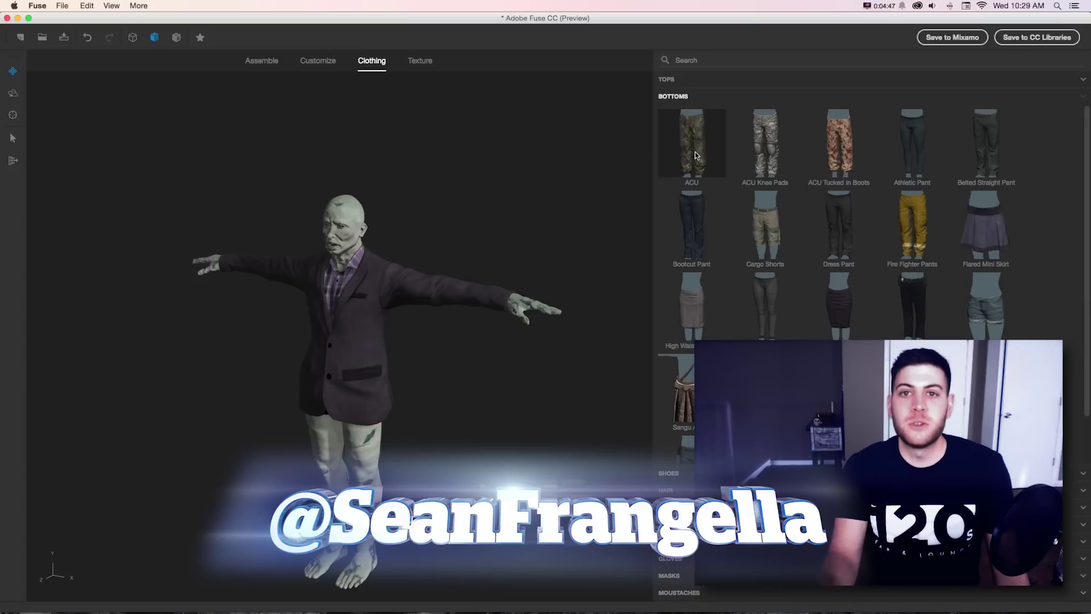
click(761, 142)
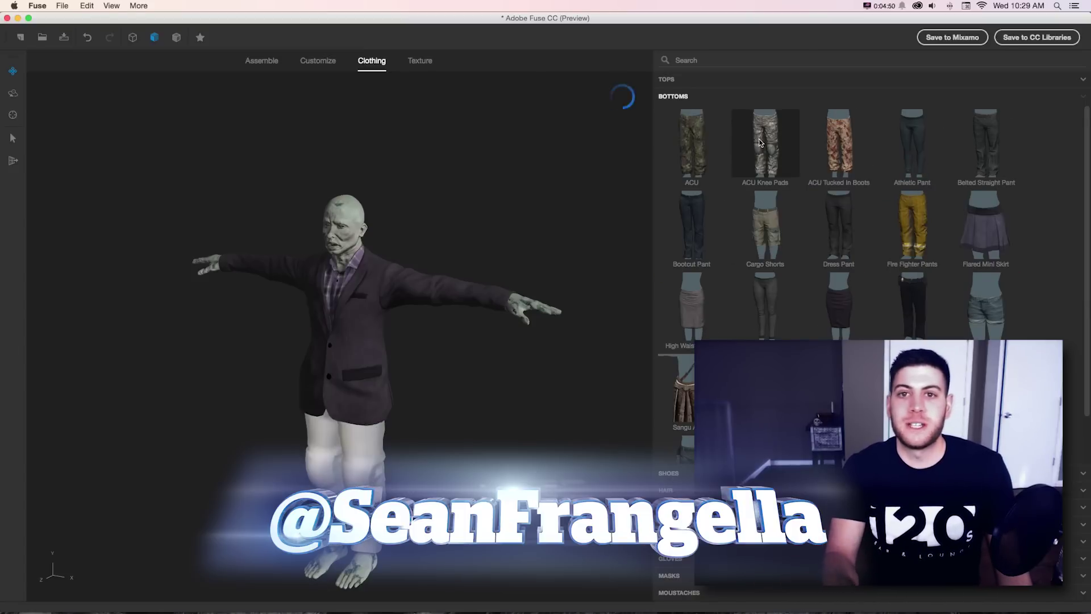
Put the Advanced Combat Helmet on the head and move the Layers panel into its own column.
click(668, 472)
click(665, 489)
click(665, 507)
click(691, 196)
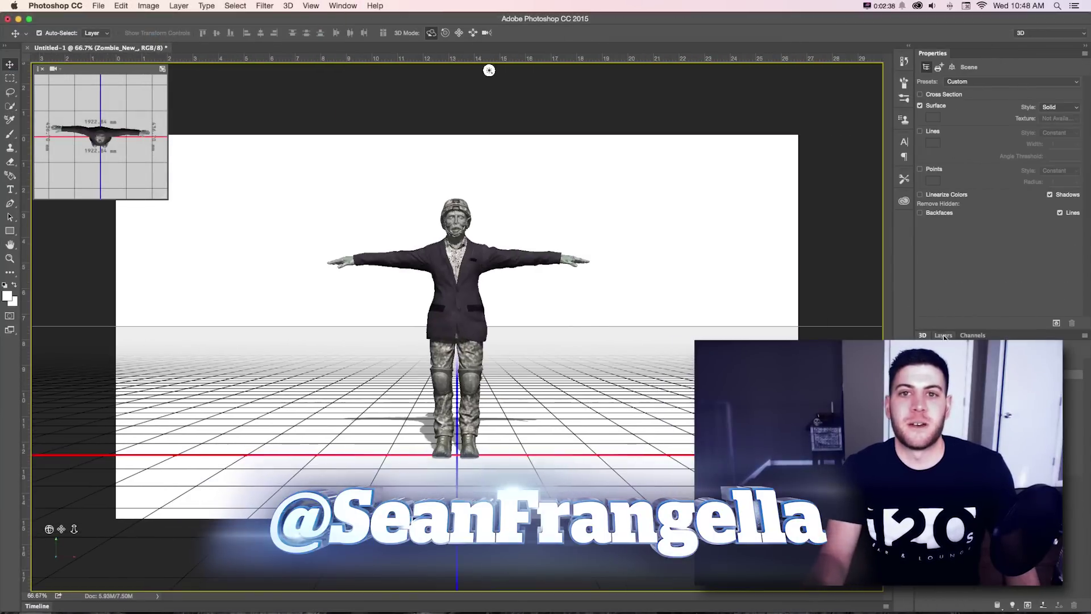
drag(943, 336, 966, 54)
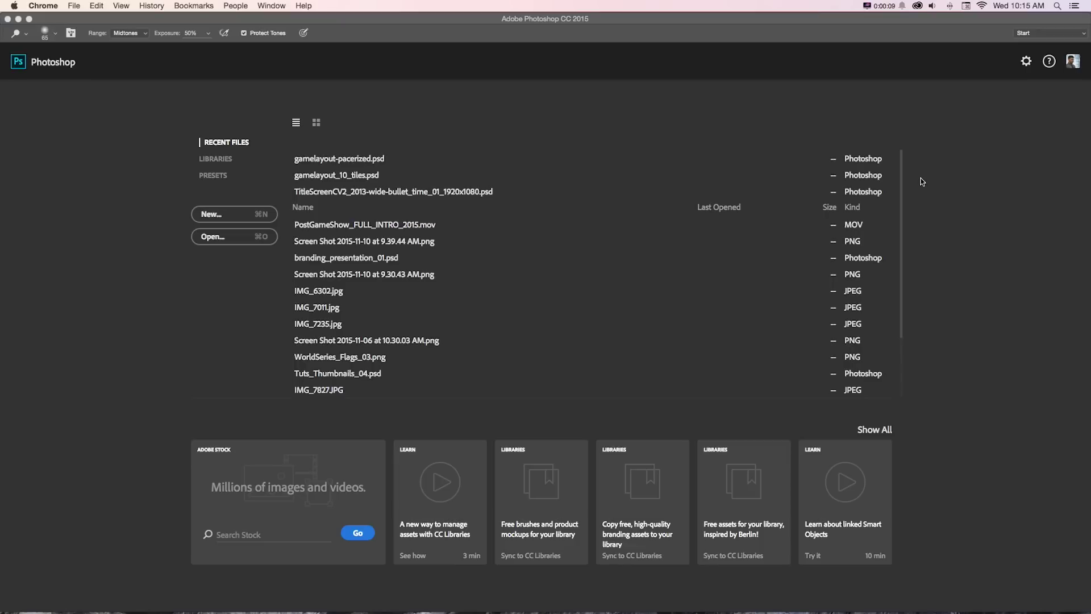
Install Fuse CC (Preview) from the Creative Cloud Apps list and launch it.
click(917, 5)
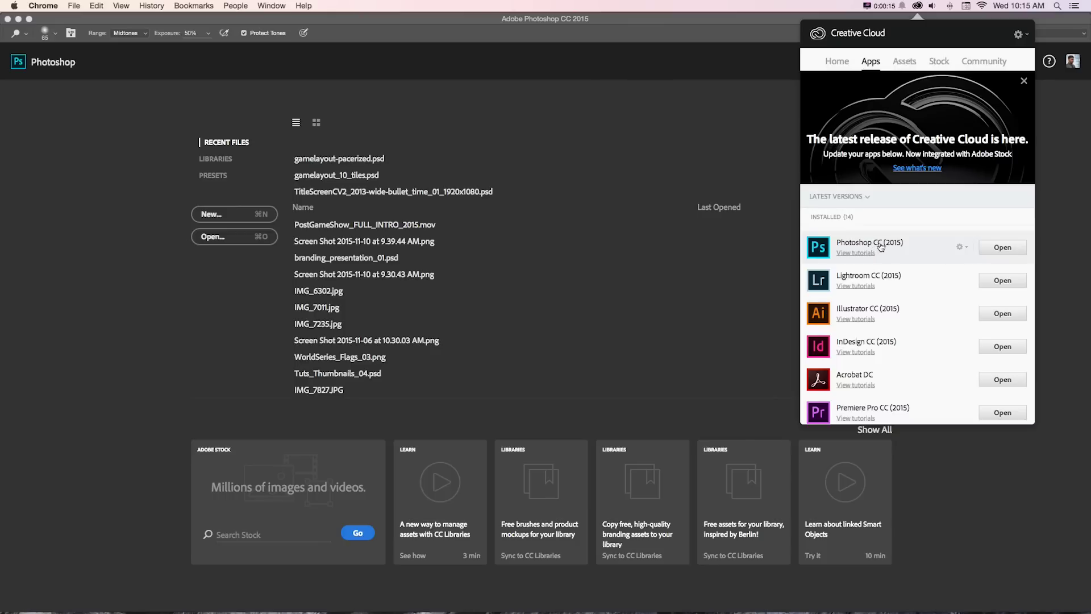
scroll(881, 245, down, 15)
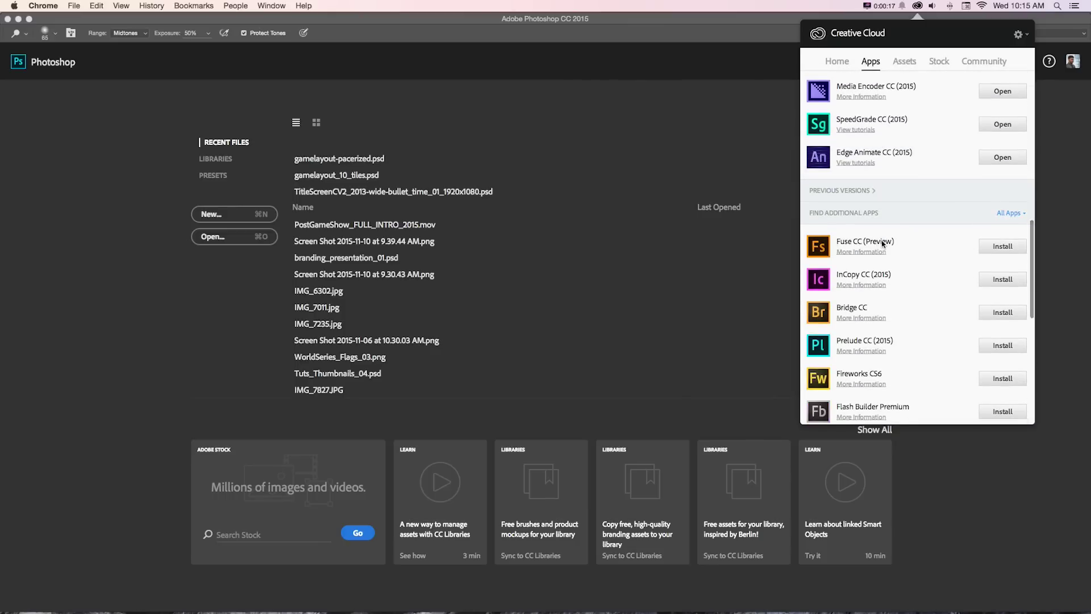
click(997, 247)
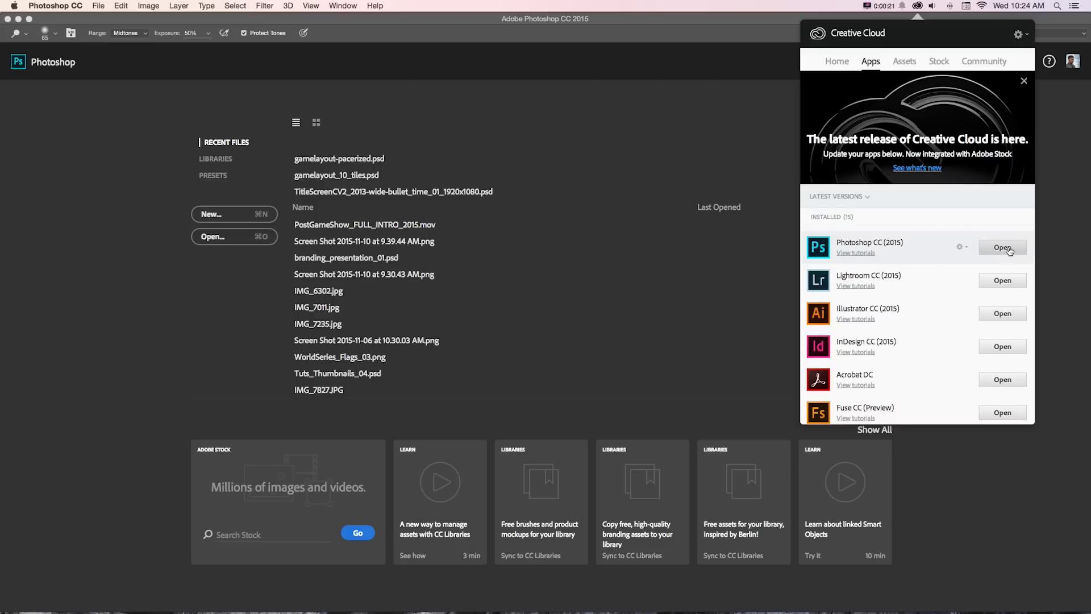
scroll(988, 239, down, 4)
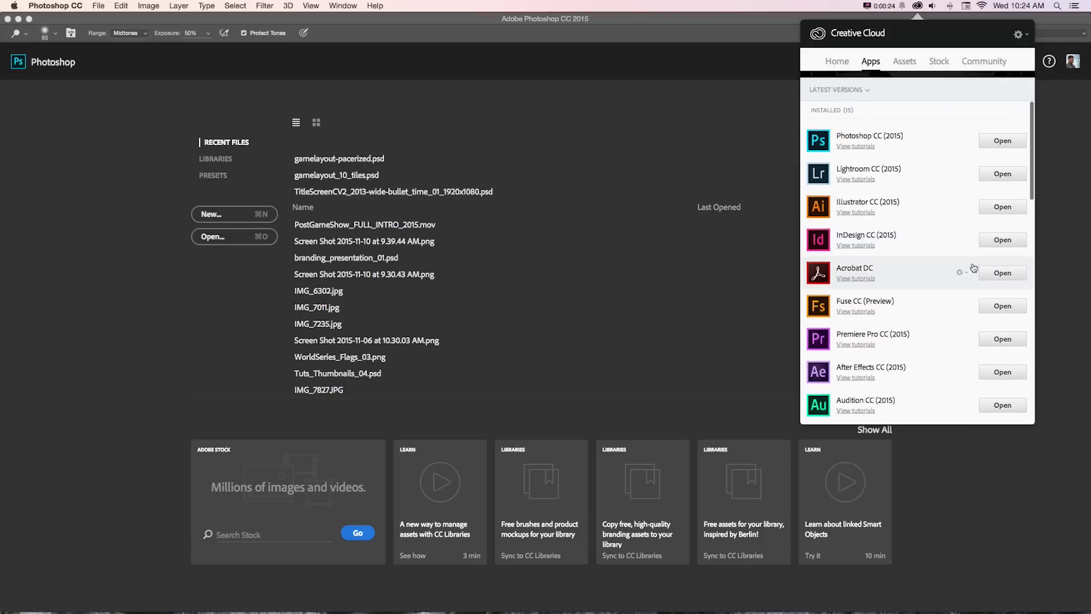
click(993, 307)
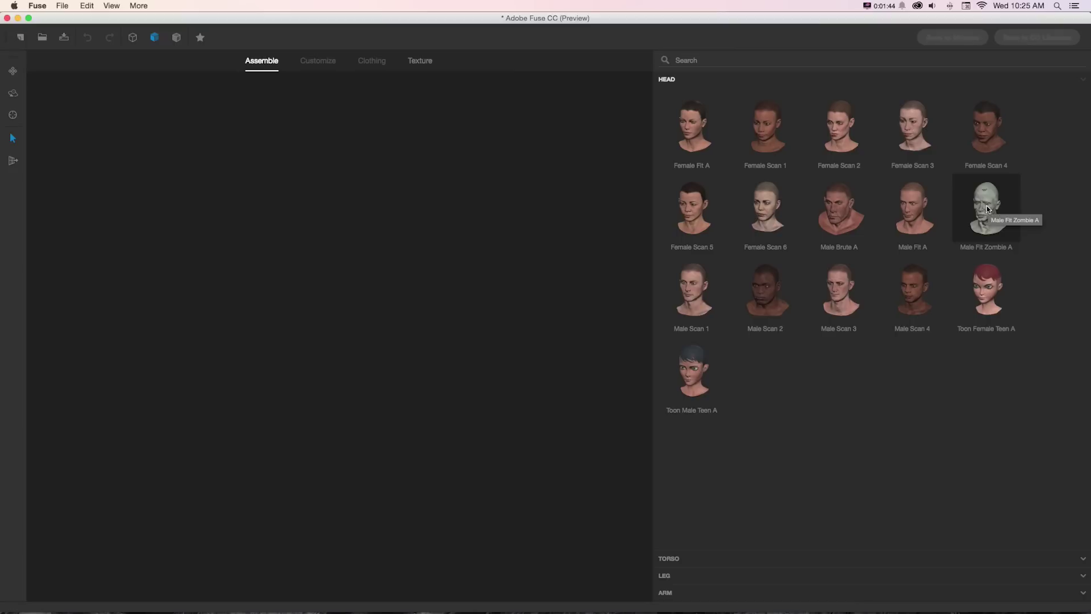
Add the Male Fit Zombie A head from the Head library.
click(986, 205)
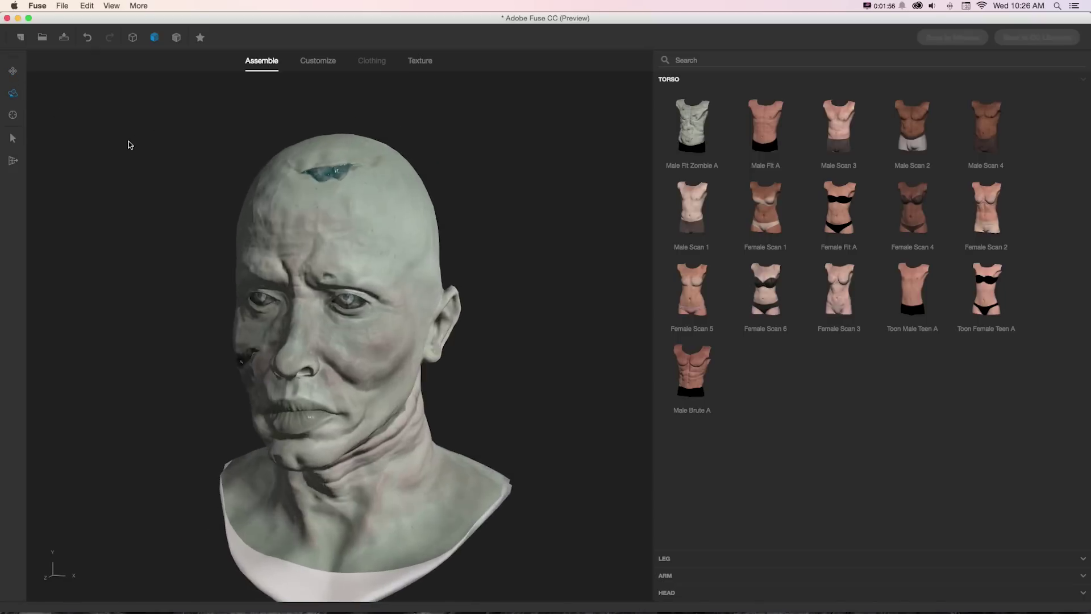
Frame the head in view with Edit > Fit Camera to Model.
click(85, 6)
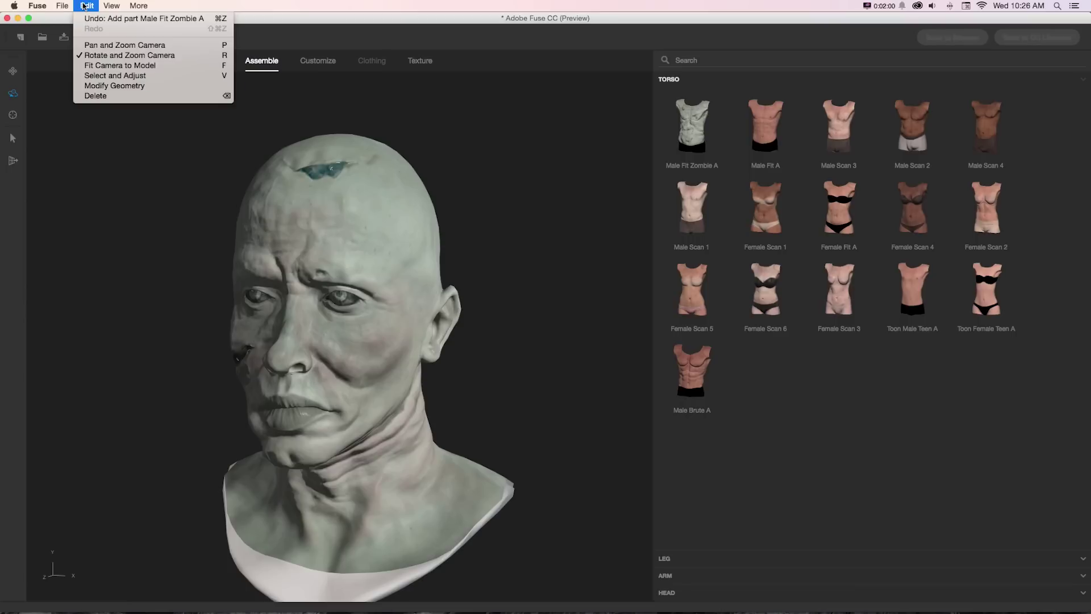
click(110, 64)
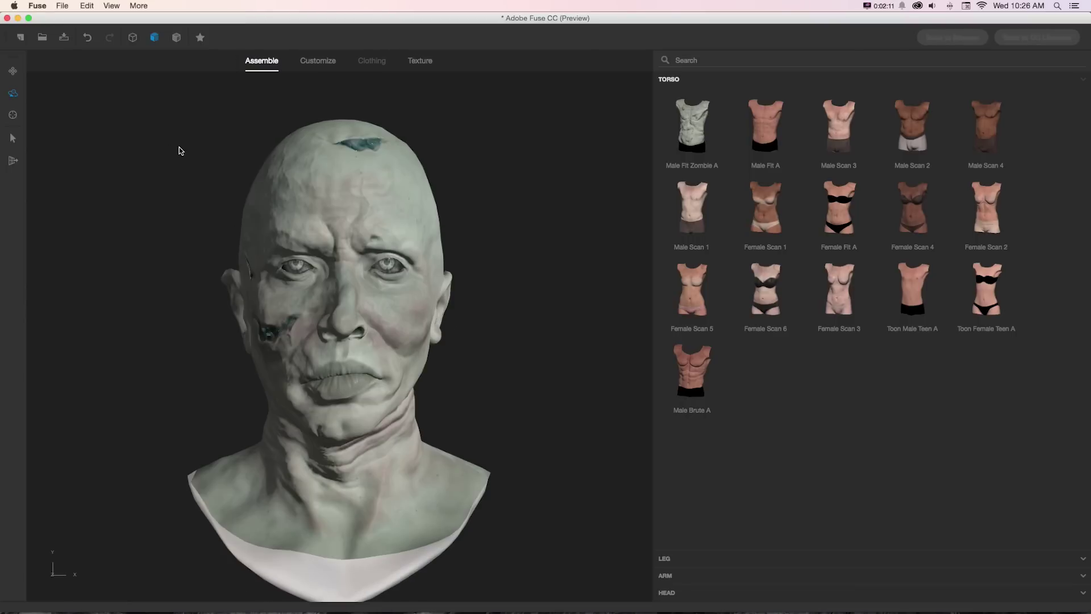
Attach the Female Scan 5 arms to the model.
click(670, 559)
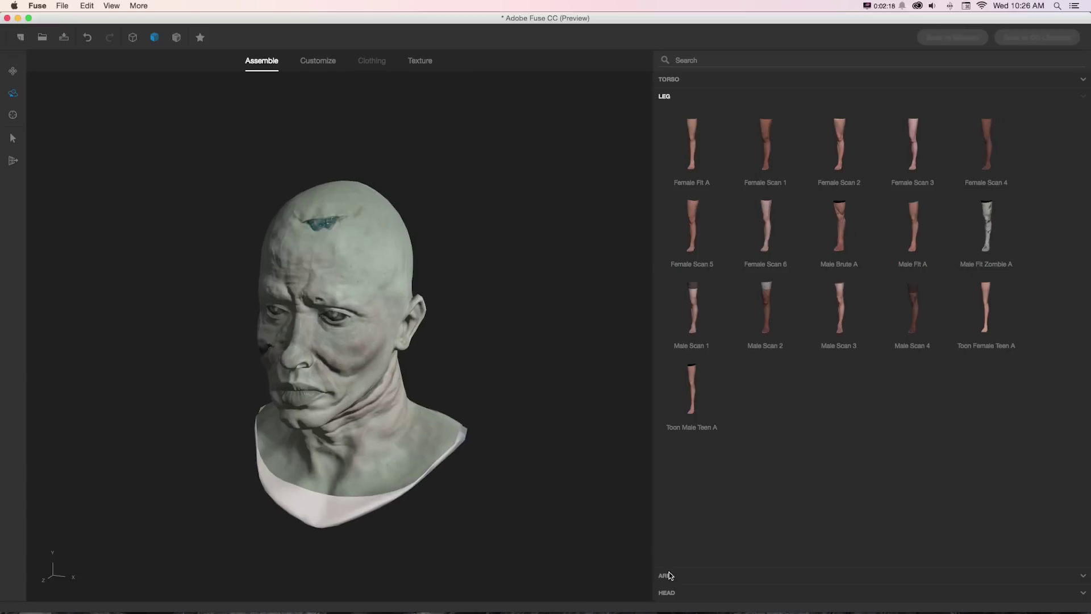
click(671, 574)
click(668, 592)
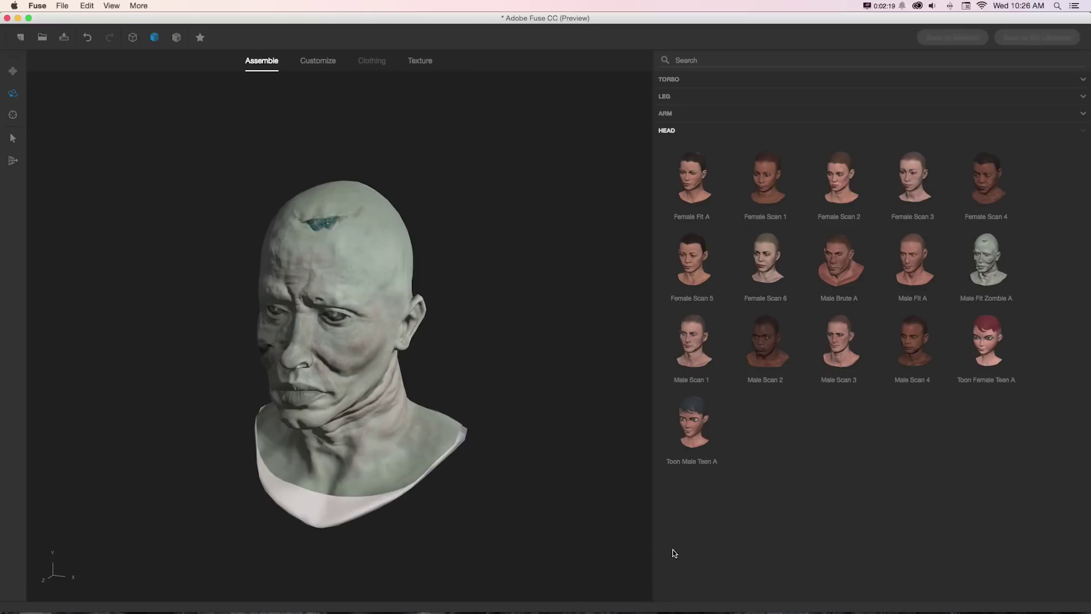
click(668, 114)
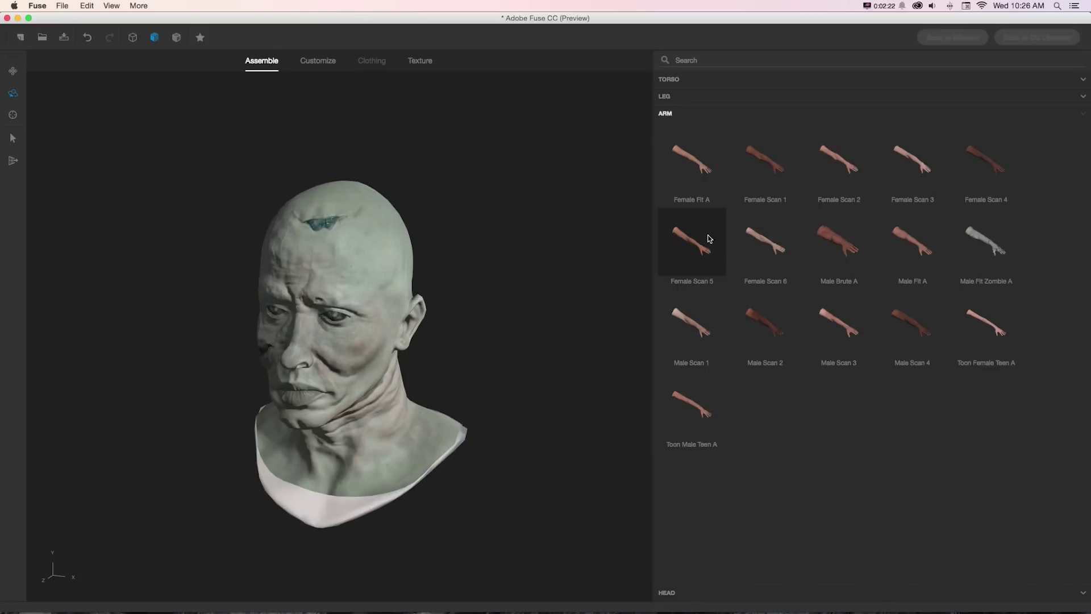
click(709, 238)
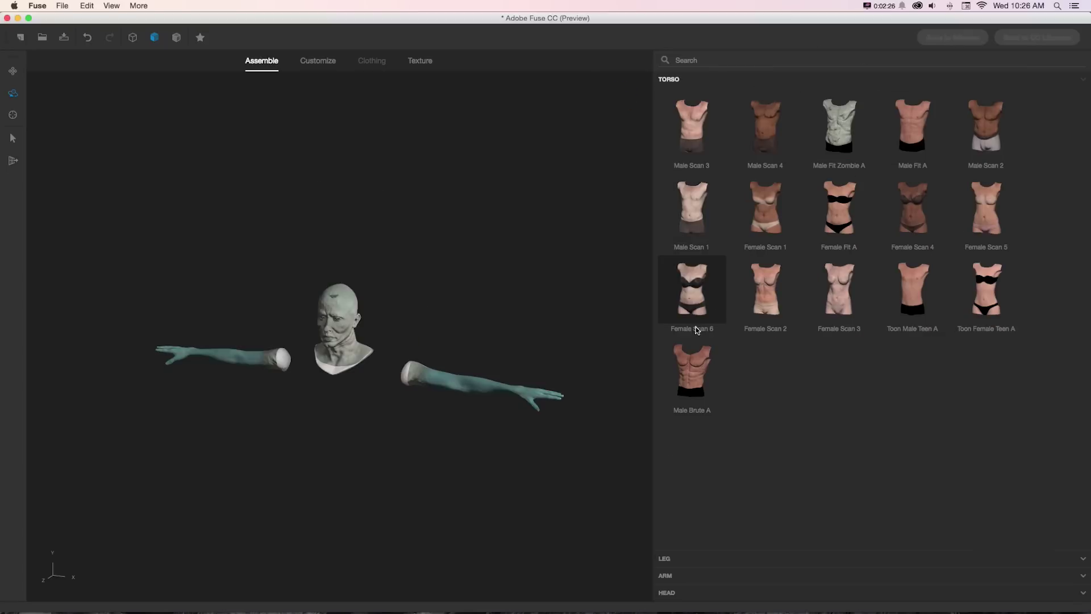
Add the matching body parts for the Male Fit Zombie A head.
click(667, 592)
right_click(990, 256)
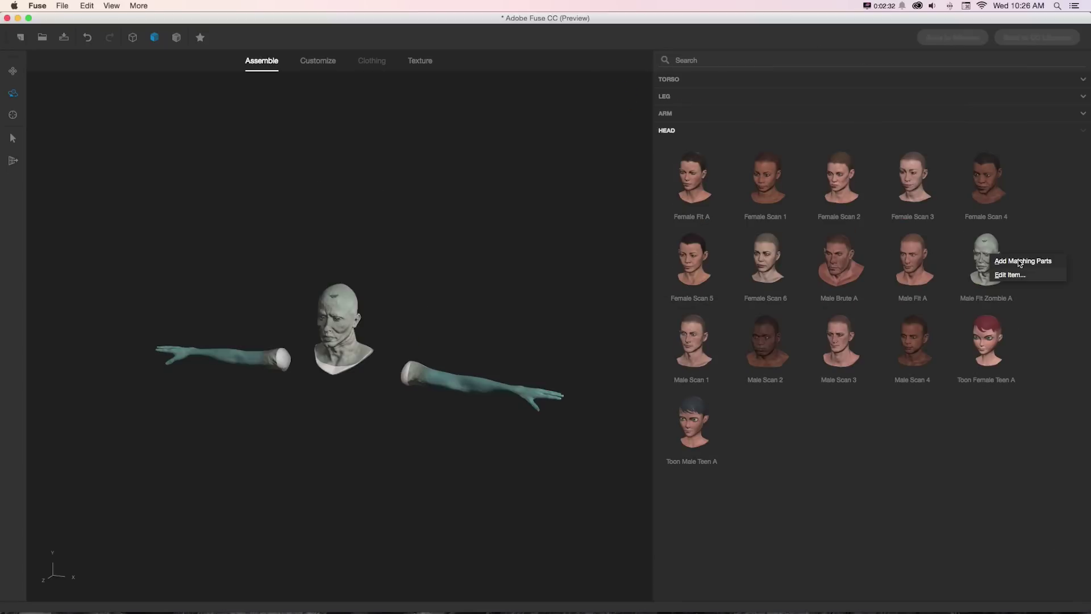
click(1012, 261)
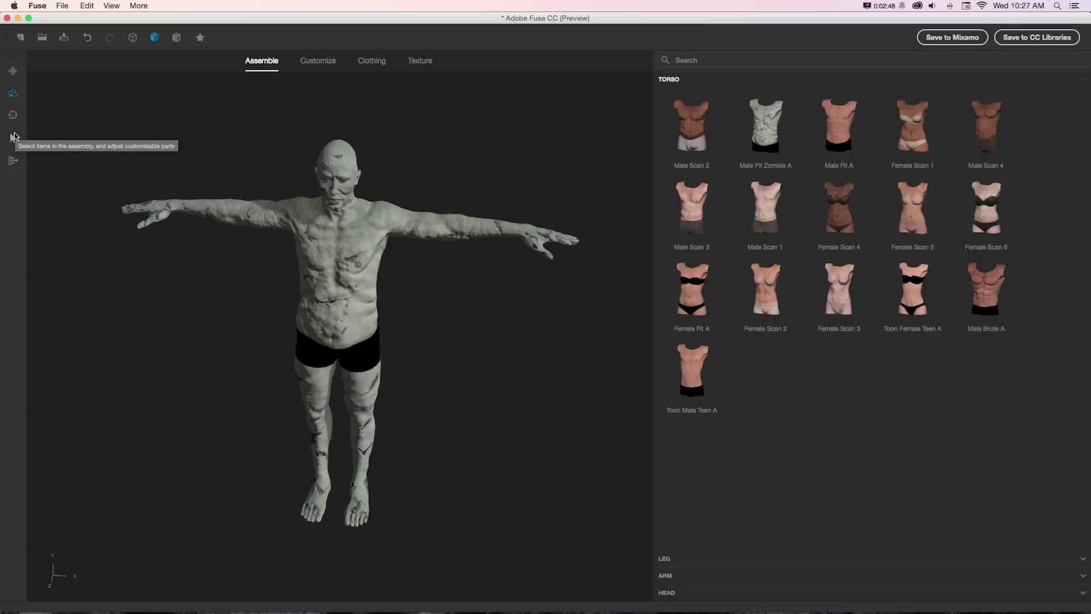
Zoom onto the zombie's upper body with the Select and Adjust tool active.
click(14, 137)
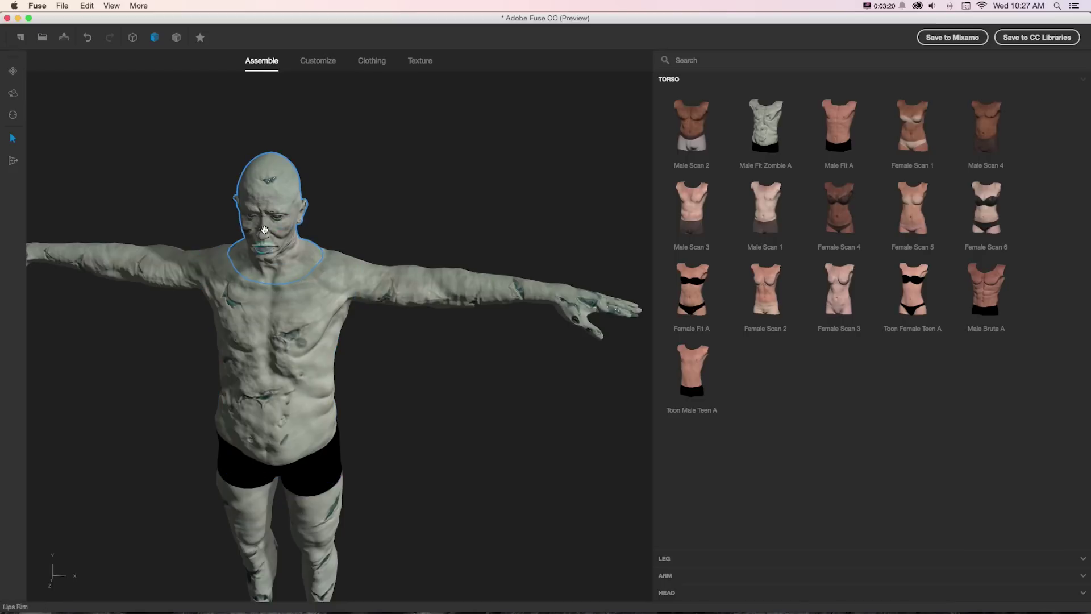
scroll(335, 175, up, 3)
middle_drag(54, 85, 167, 166)
click(17, 137)
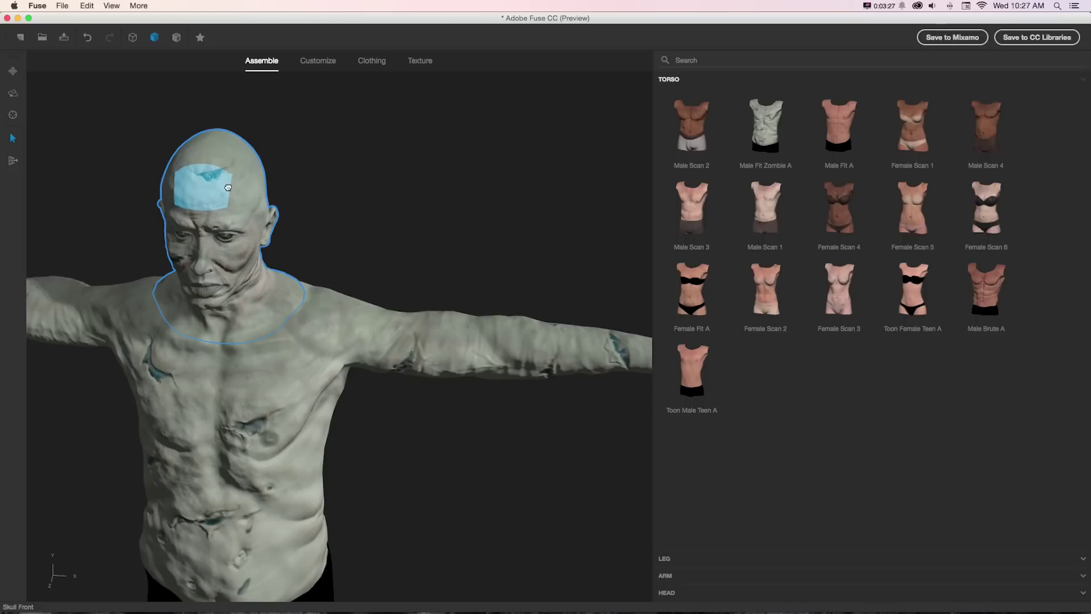
click(318, 60)
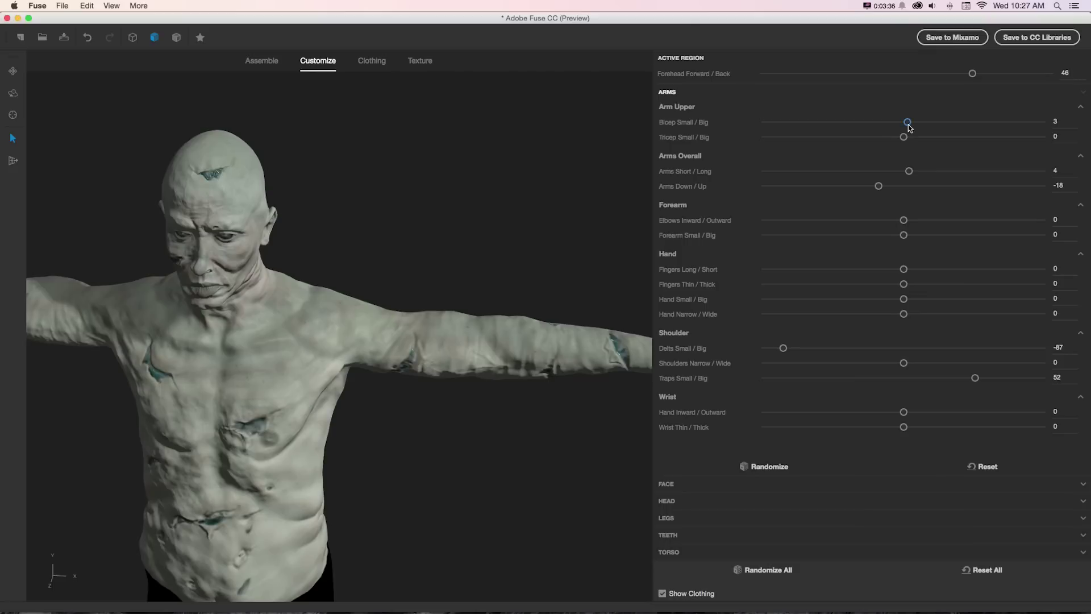
Shrink the biceps to -10, shorten and thicken the fingers, and enlarge the head.
drag(905, 121, 890, 122)
drag(904, 269, 861, 300)
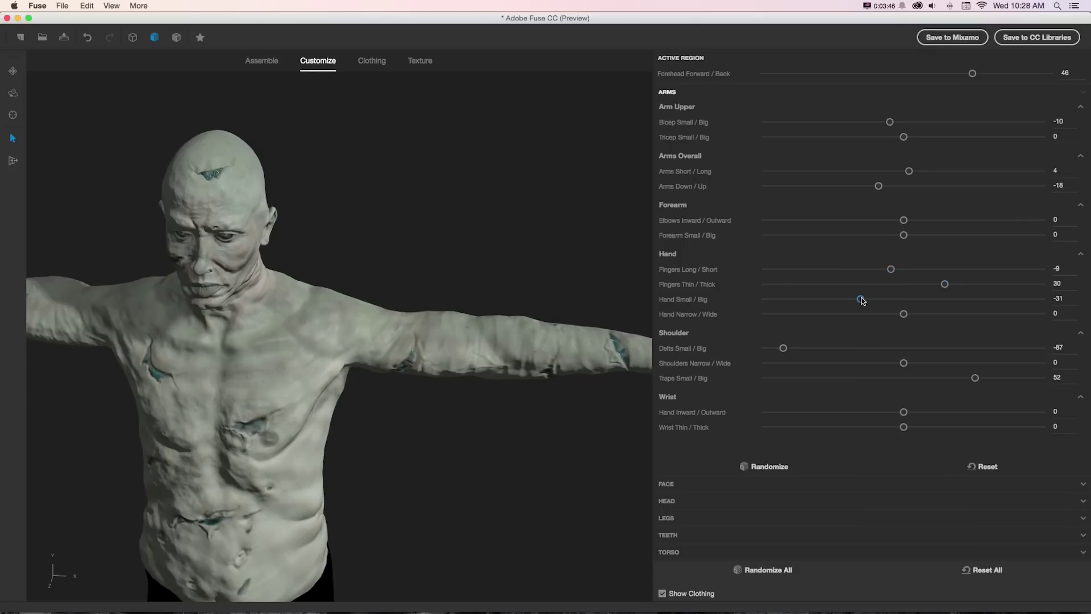
key(w)
scroll(246, 146, up, 3)
scroll(280, 127, down, 2)
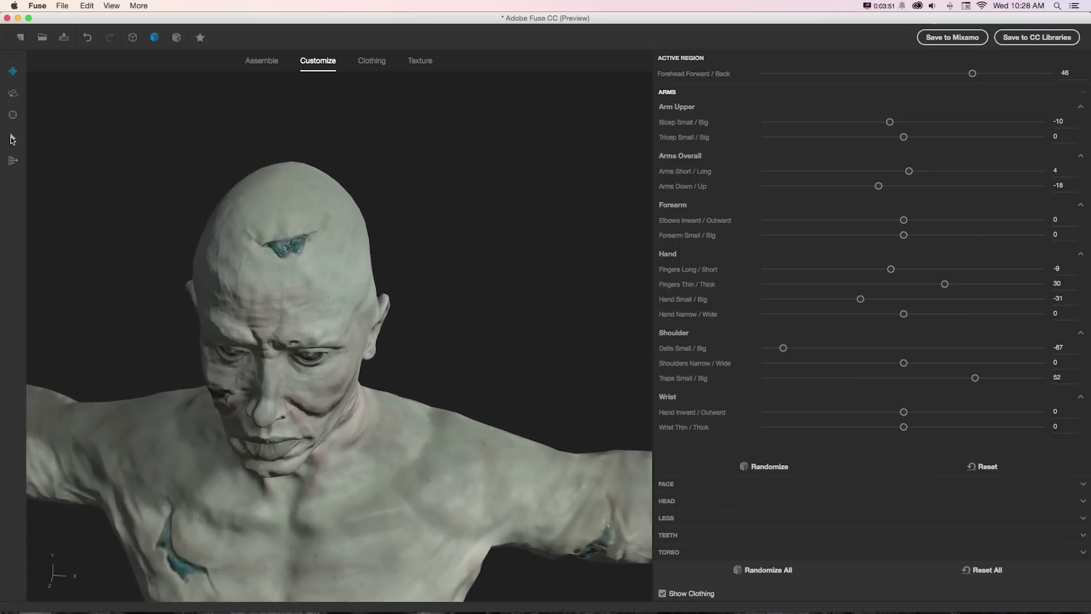
click(11, 139)
click(324, 204)
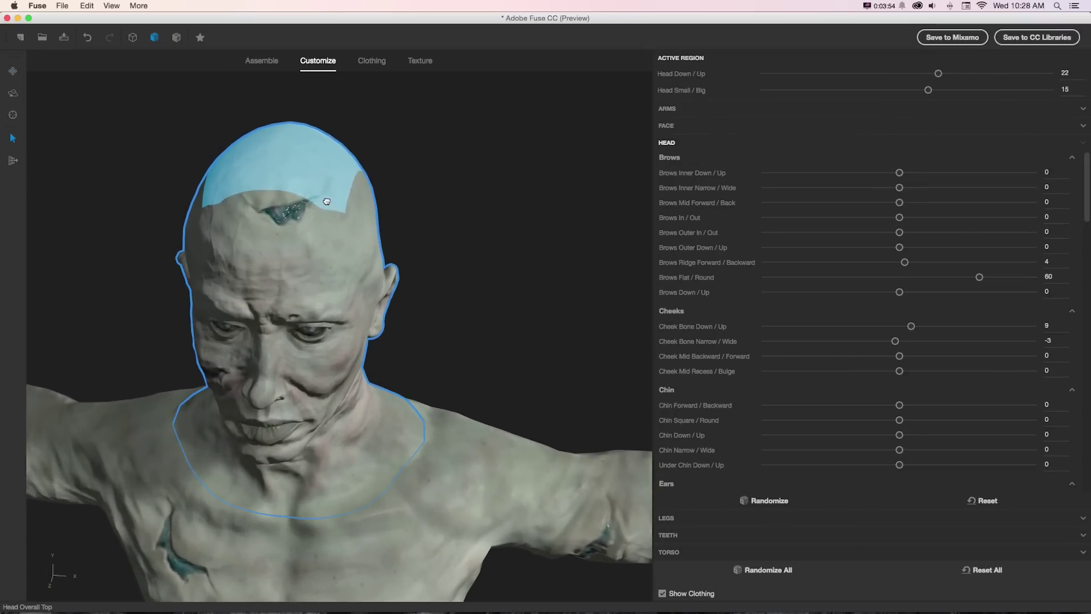
drag(327, 201, 445, 239)
scroll(493, 276, down, 2)
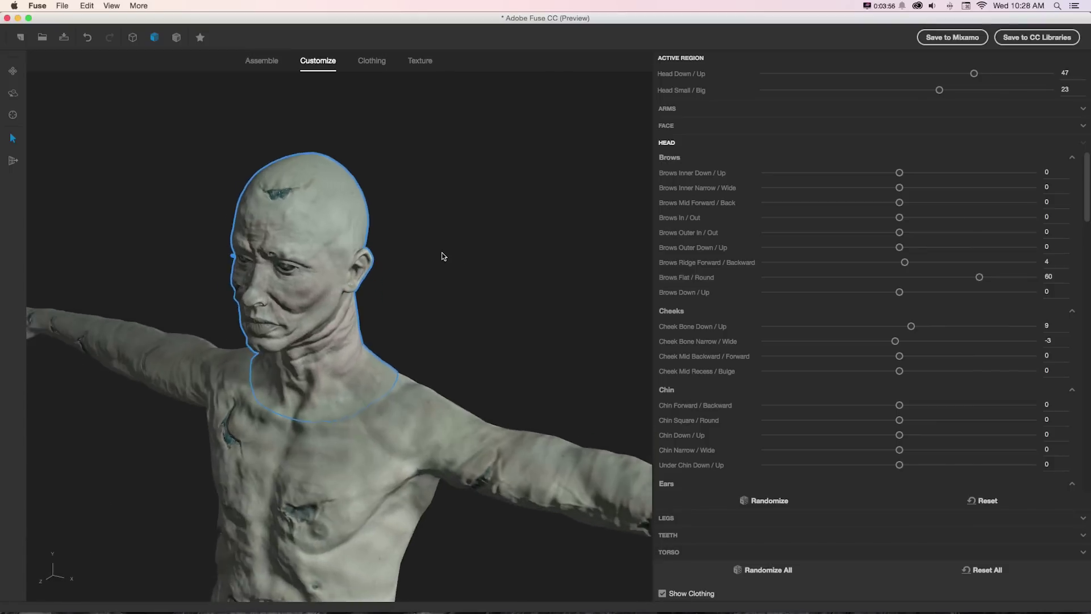
drag(445, 257, 445, 241)
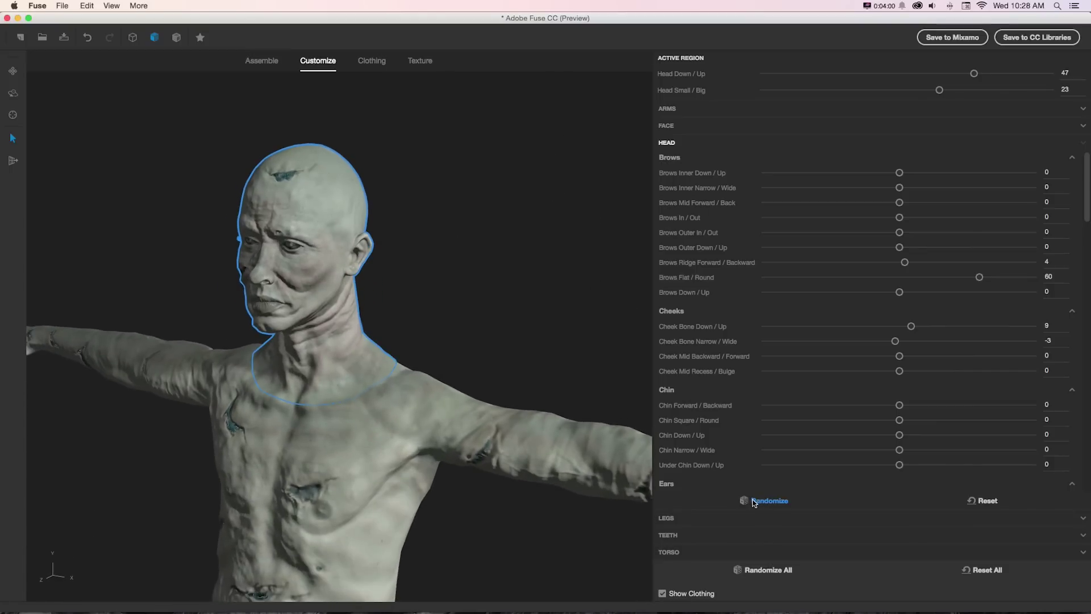
Randomize the arm proportions and the facial expression several times.
click(688, 108)
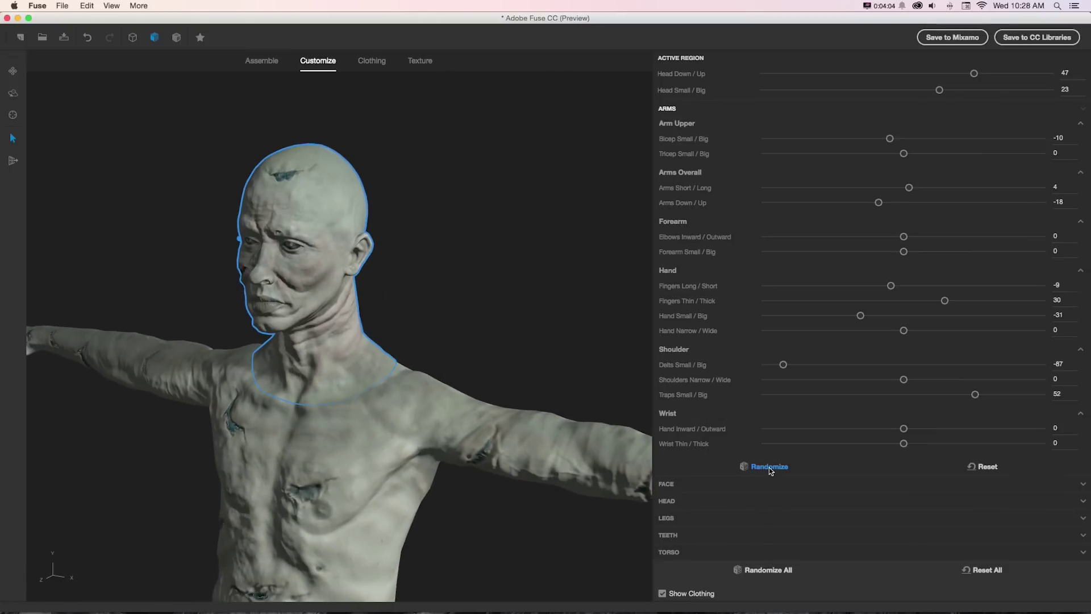
click(769, 466)
click(674, 484)
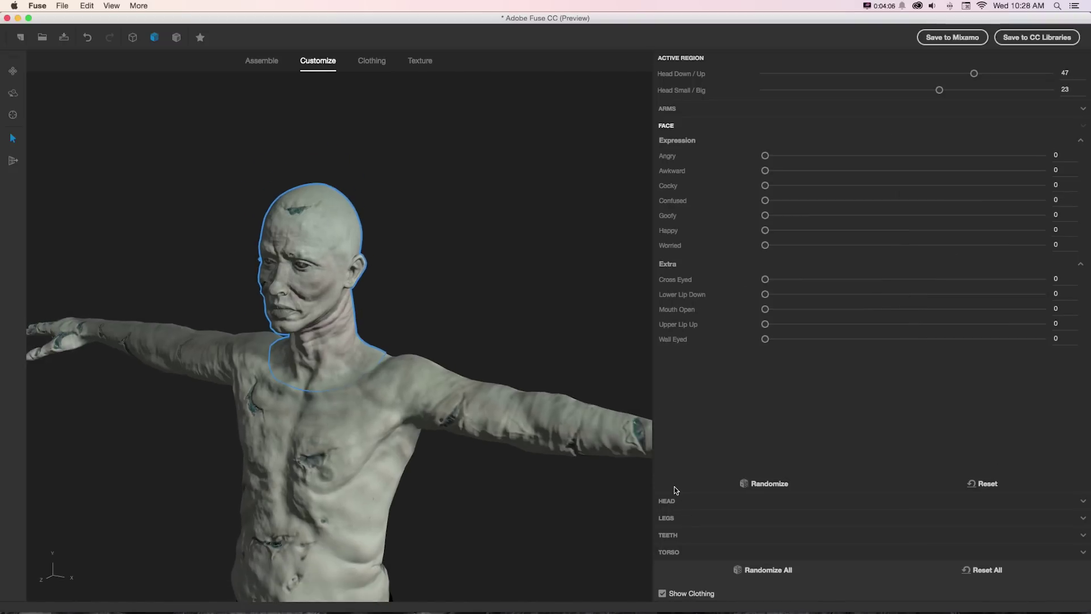
click(746, 483)
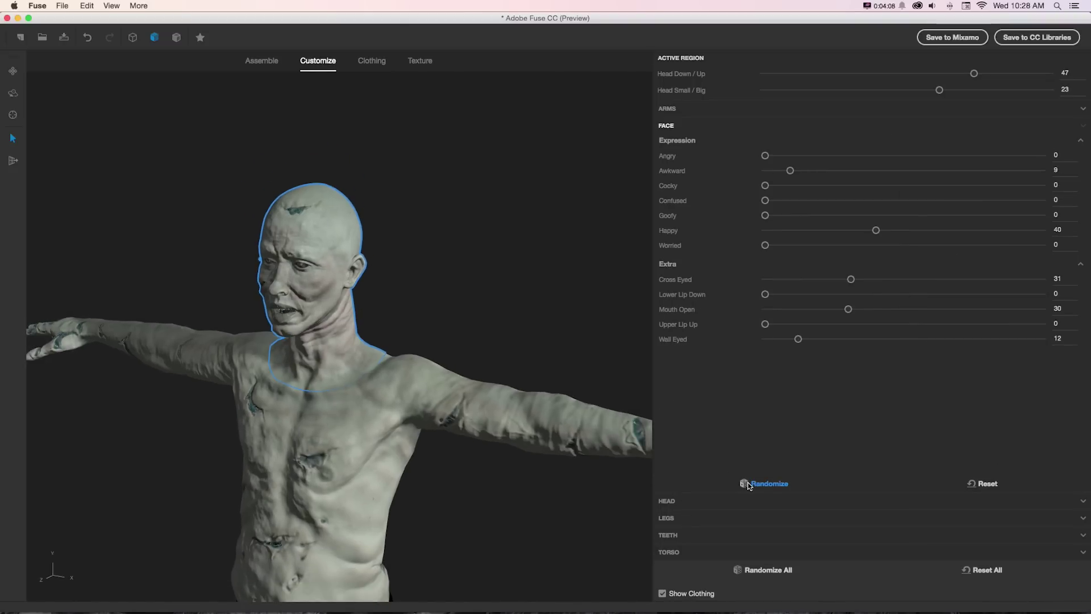
click(748, 484)
click(748, 484)
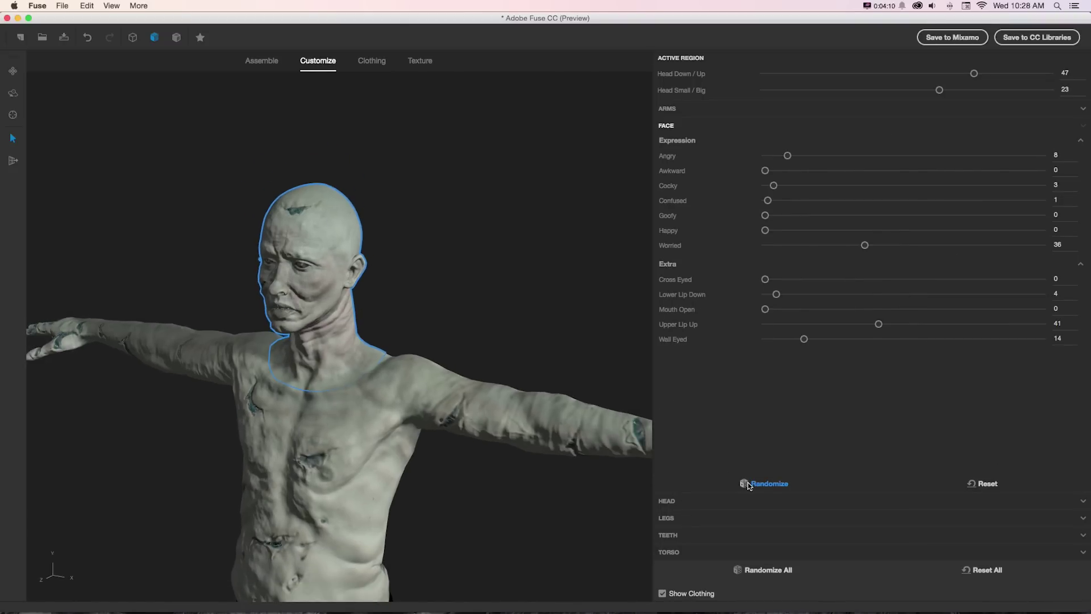
Randomize the whole body, set Mouth Open 34 and Upper Lip Up 25, and frame the full figure.
scroll(517, 407, down, 3)
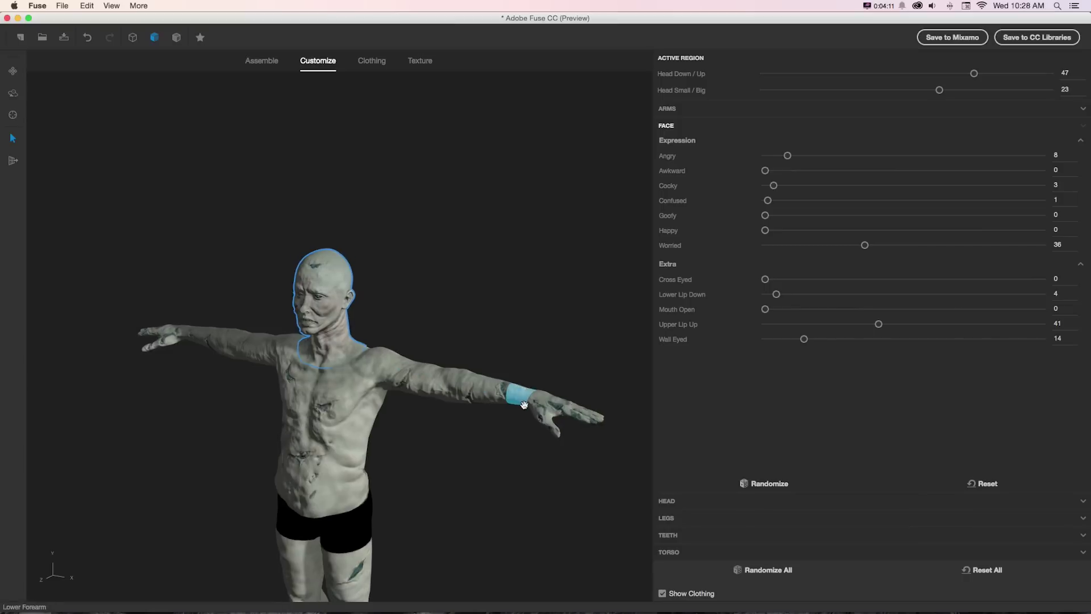
click(751, 570)
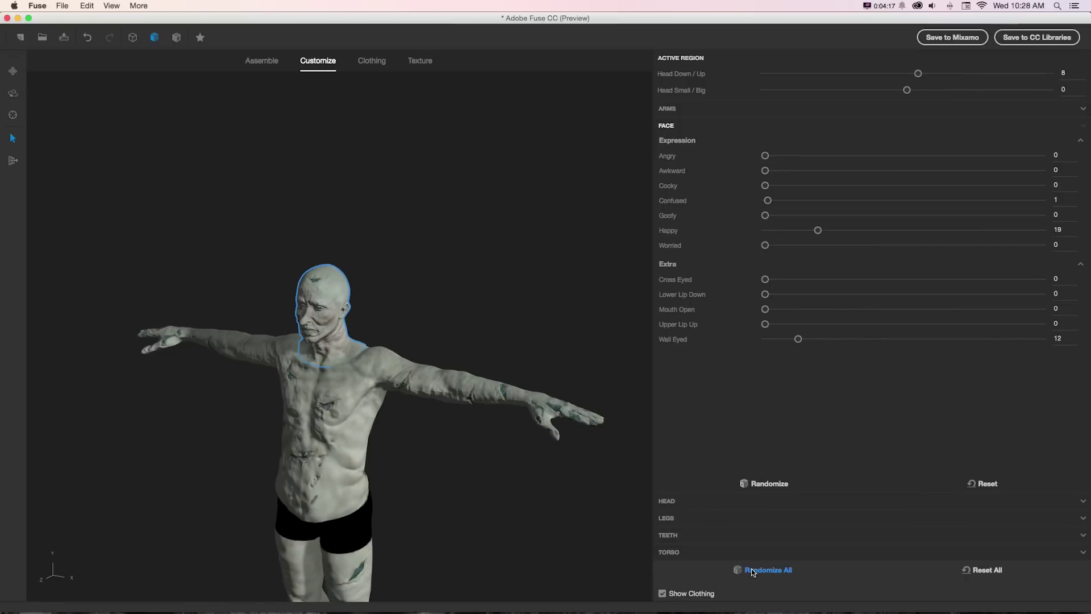
click(752, 570)
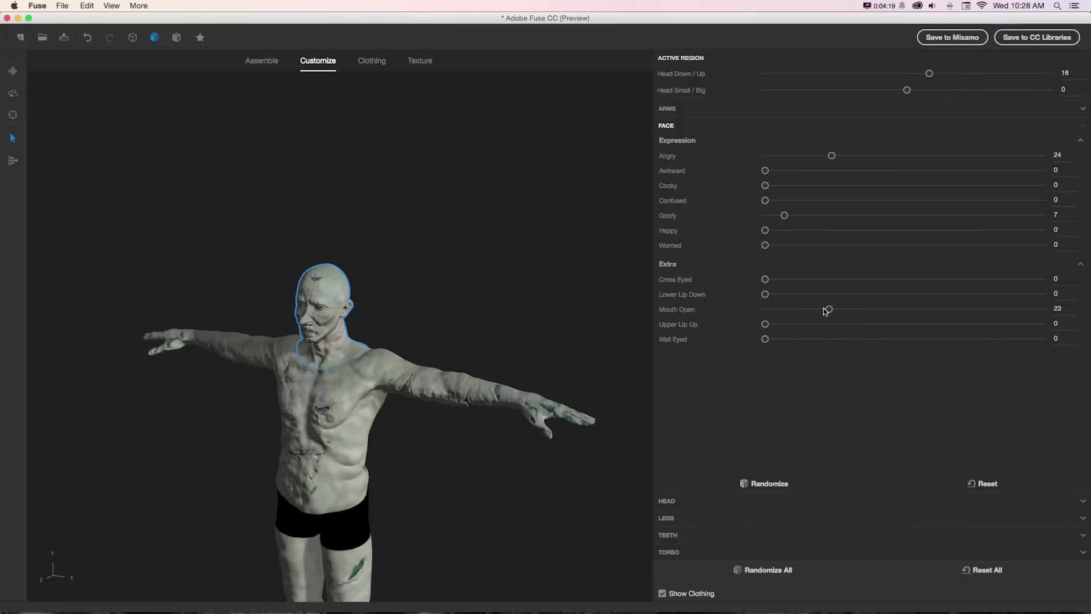
drag(829, 310, 898, 310)
click(754, 570)
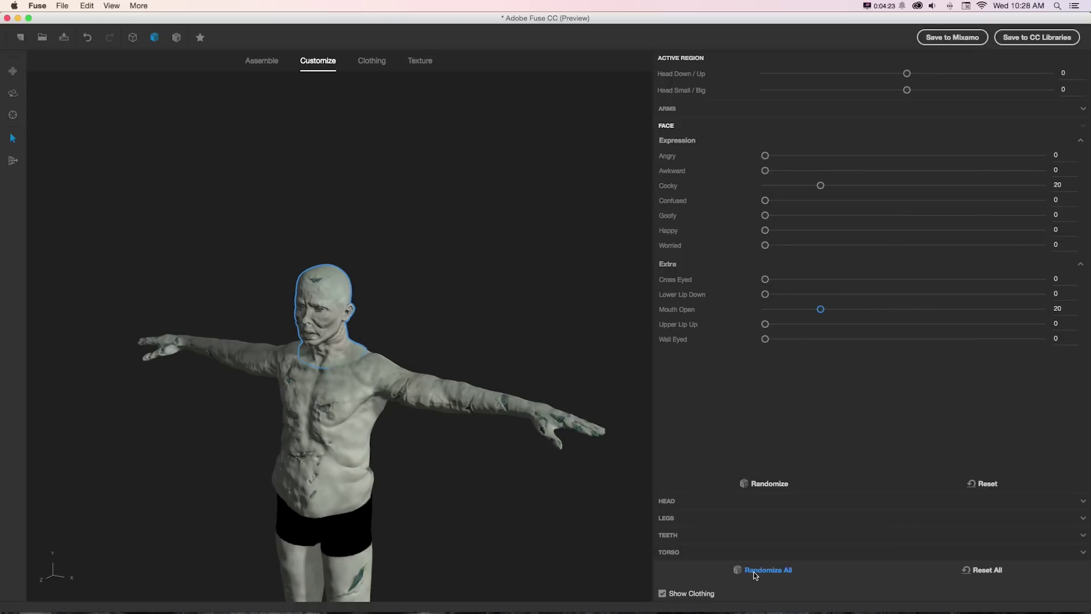
click(753, 571)
drag(771, 324, 834, 323)
click(12, 71)
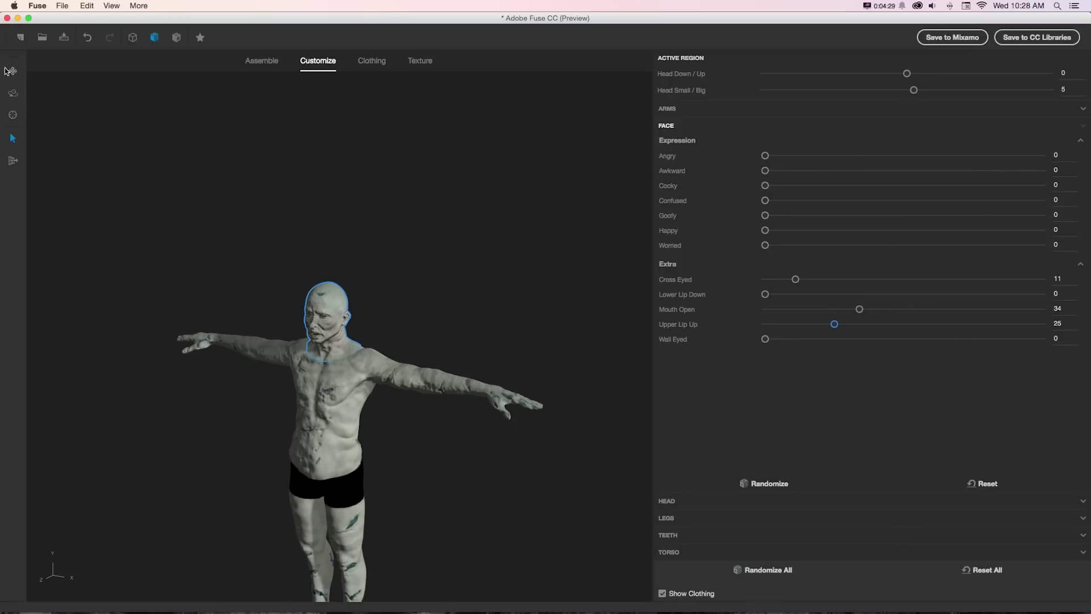
drag(390, 277, 382, 46)
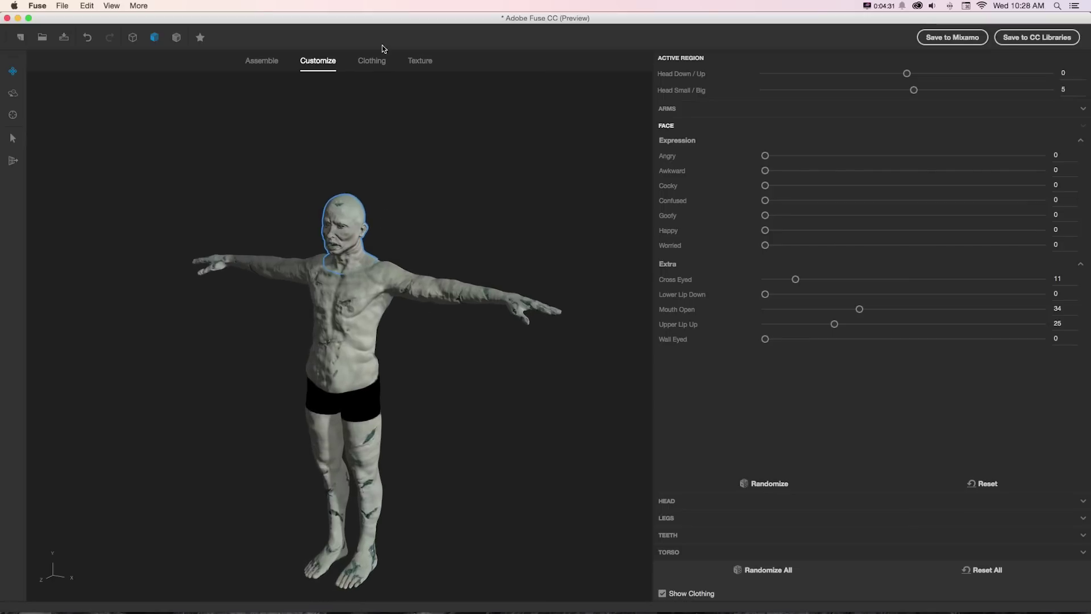
click(374, 61)
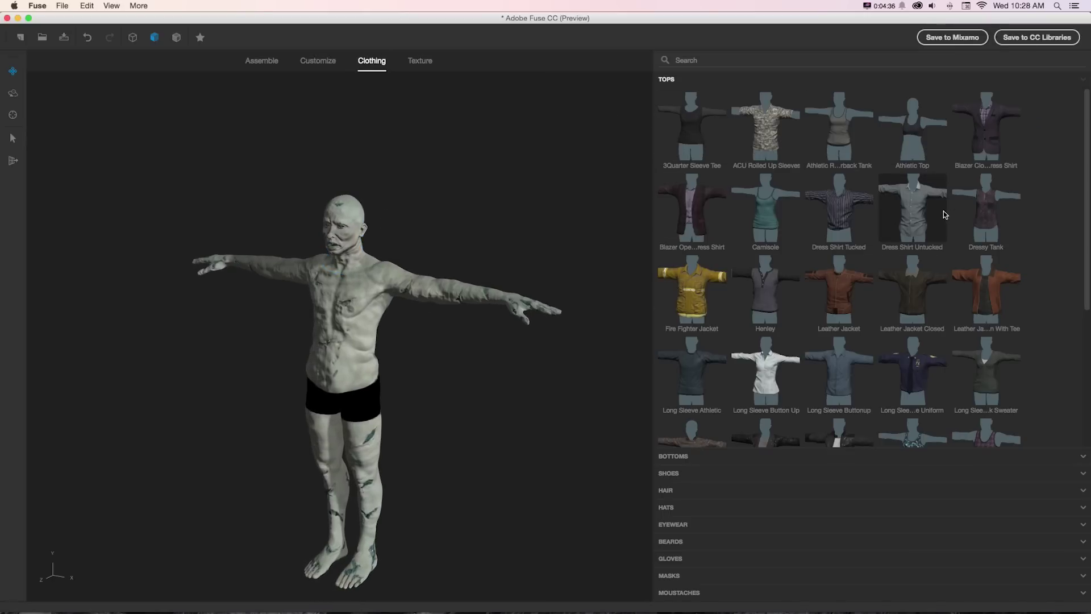
Put on the closed blazer with dress shirt, ACU Knee Pads trousers and Tactical Boot A.
click(991, 133)
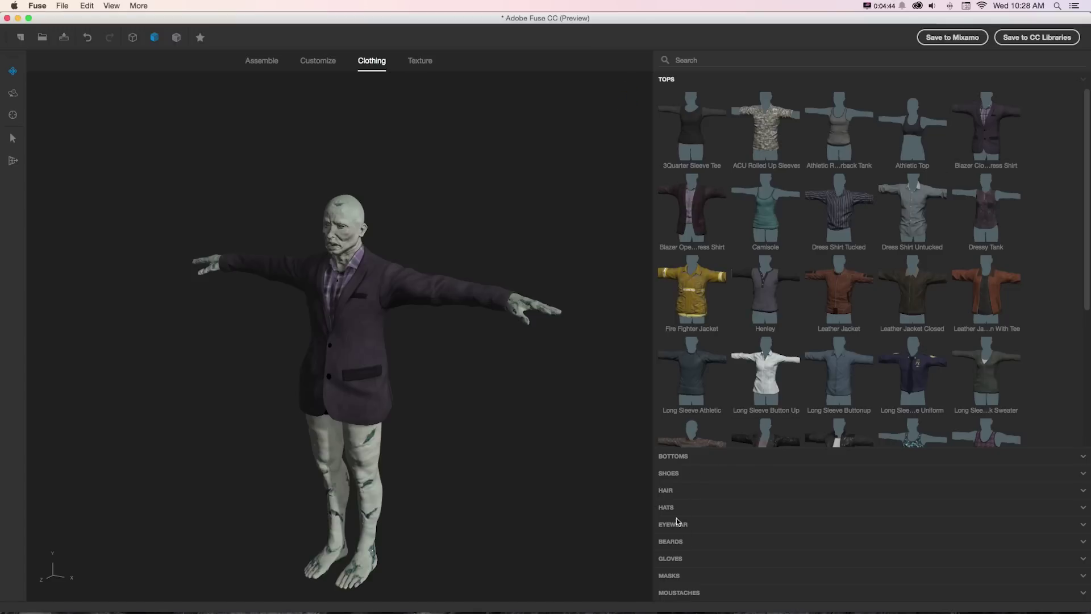
click(671, 457)
click(754, 158)
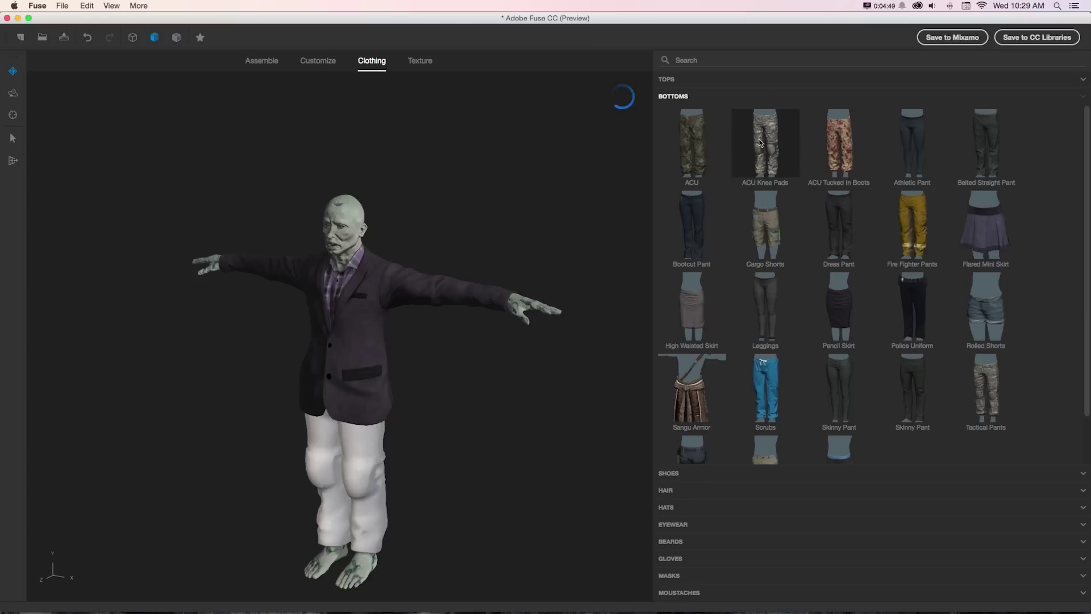
click(669, 473)
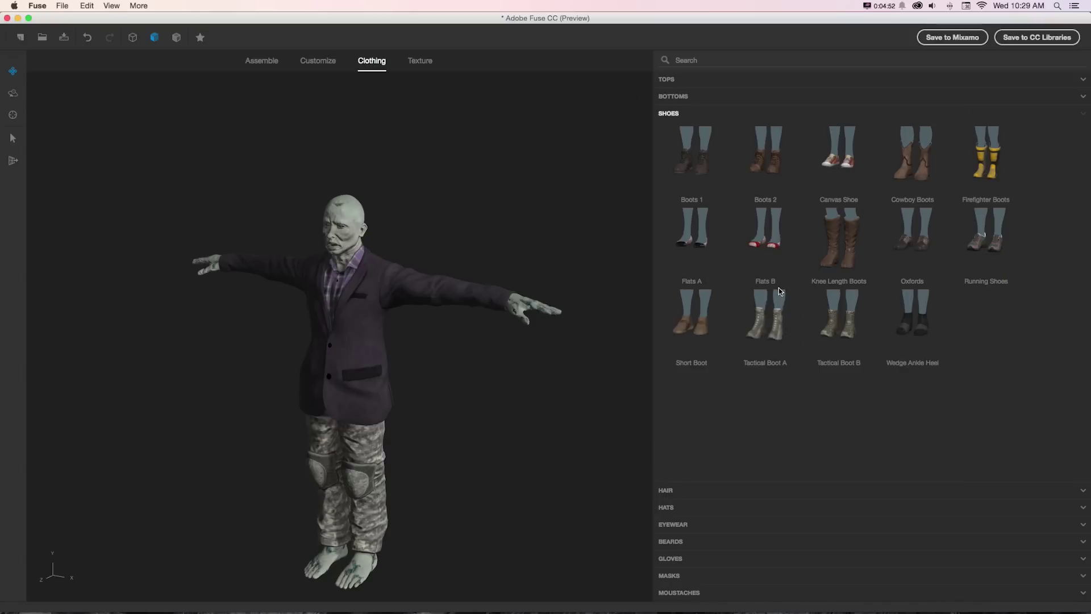
click(777, 309)
Add the Advanced Combat Helmet and look through the eyewear and mask options.
click(668, 490)
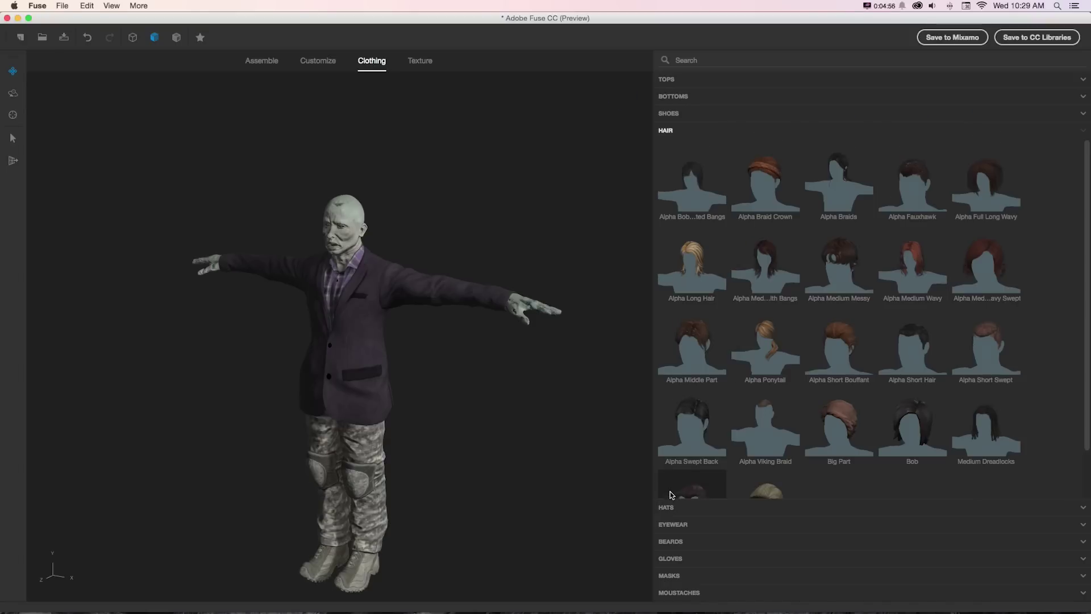
click(672, 509)
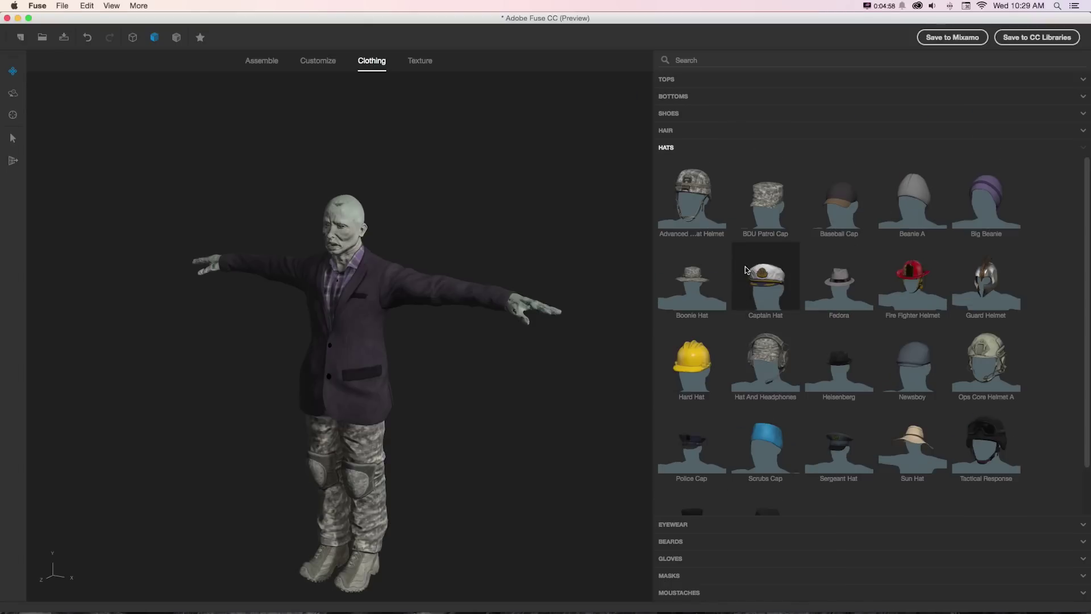
click(692, 212)
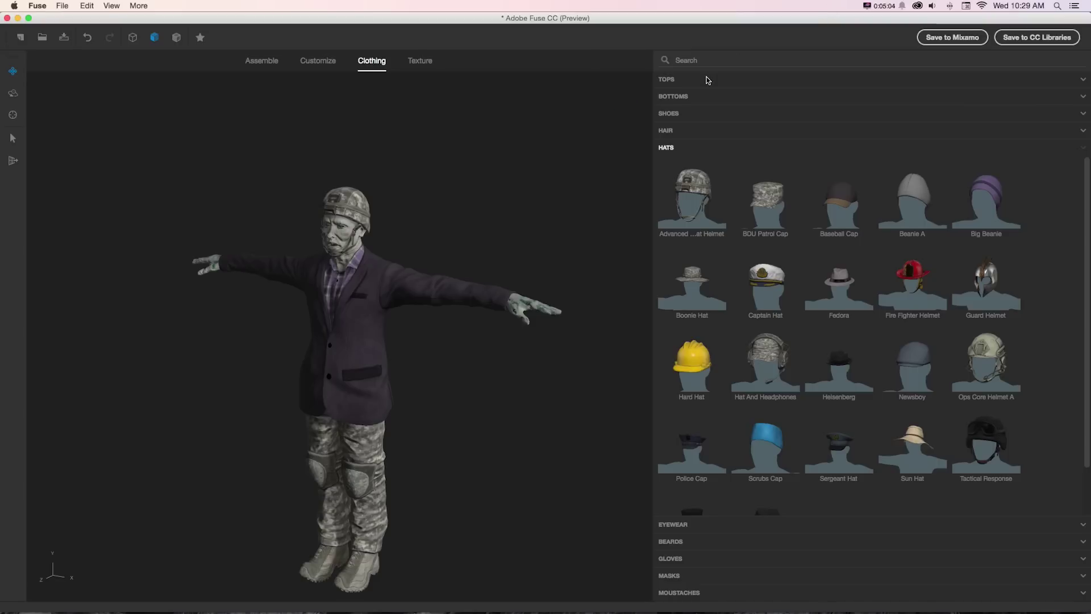
click(674, 523)
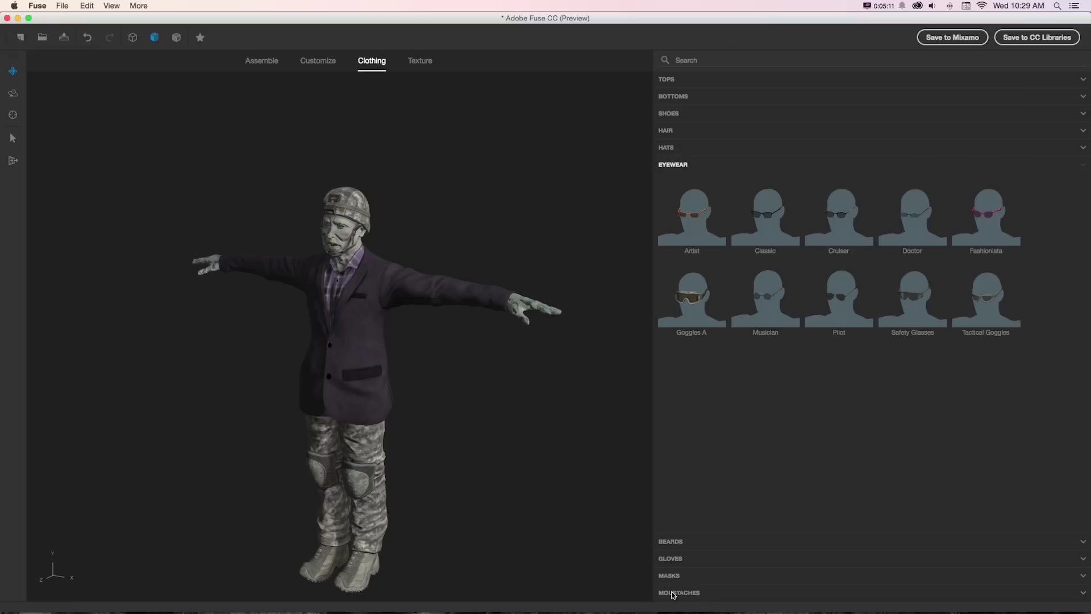
click(673, 575)
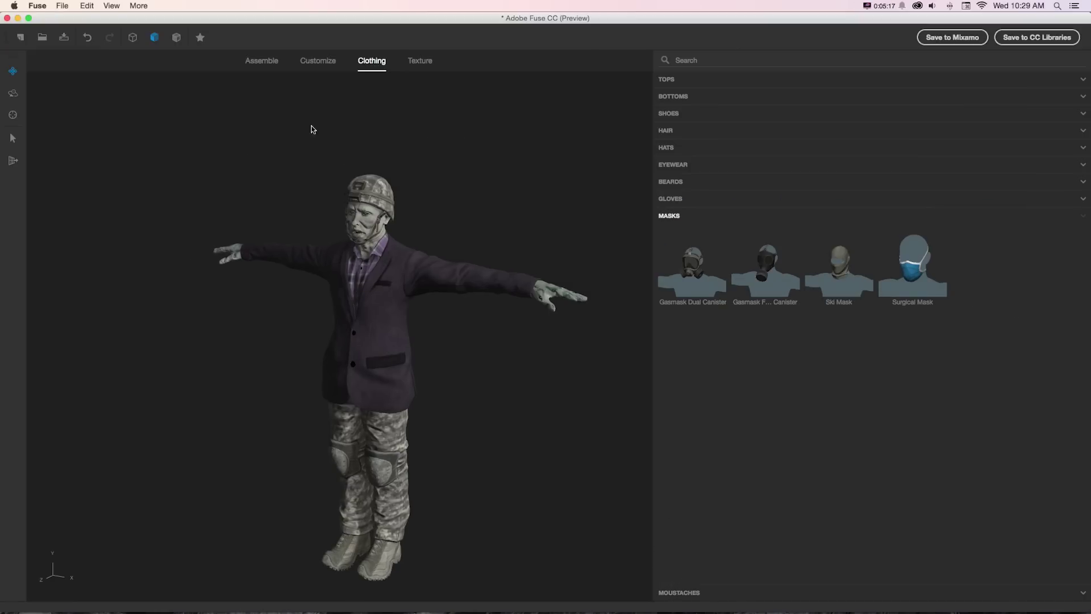
click(416, 62)
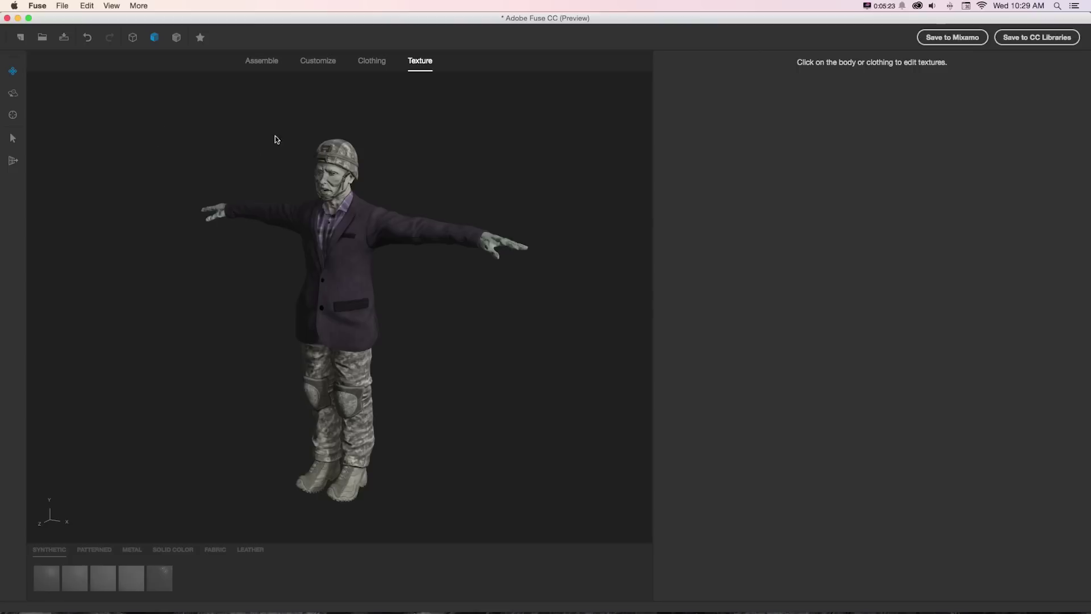
Select the blazer and raise its texture resolution to 1024 x 1024.
click(311, 212)
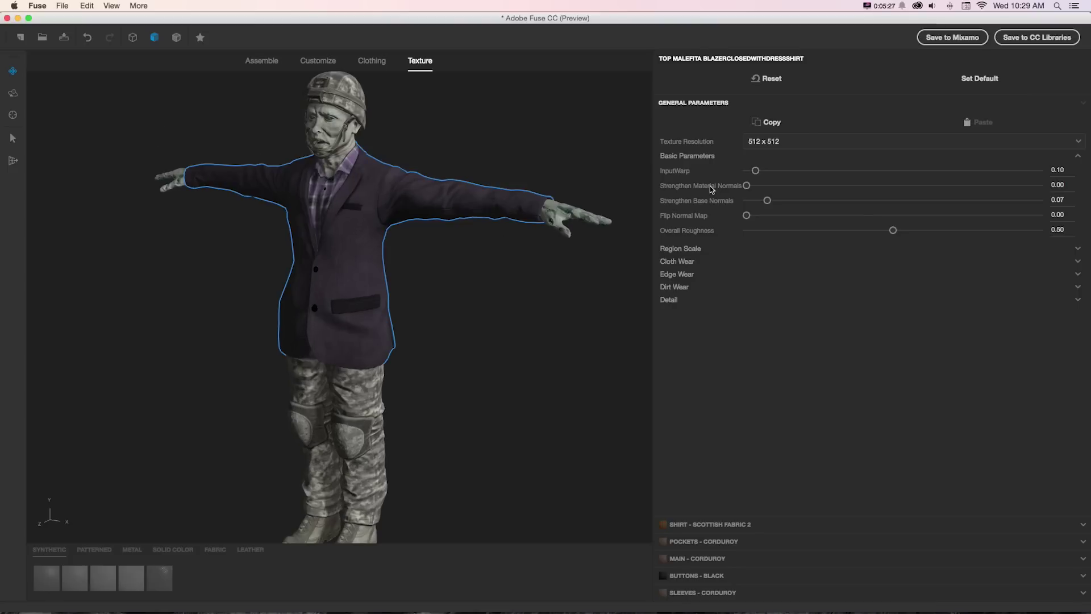
click(350, 98)
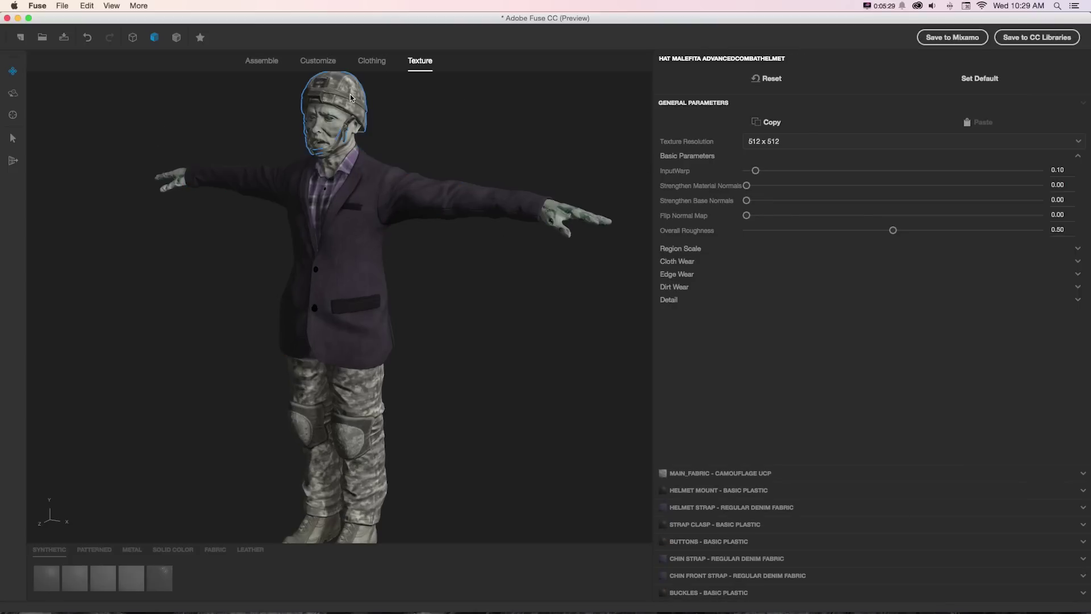
click(373, 184)
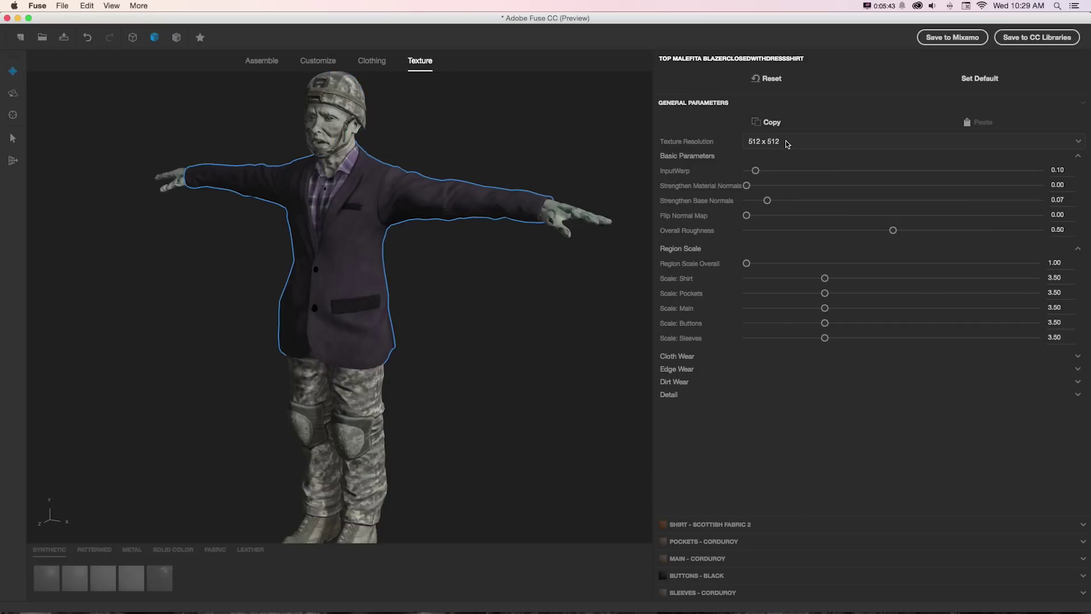
click(787, 142)
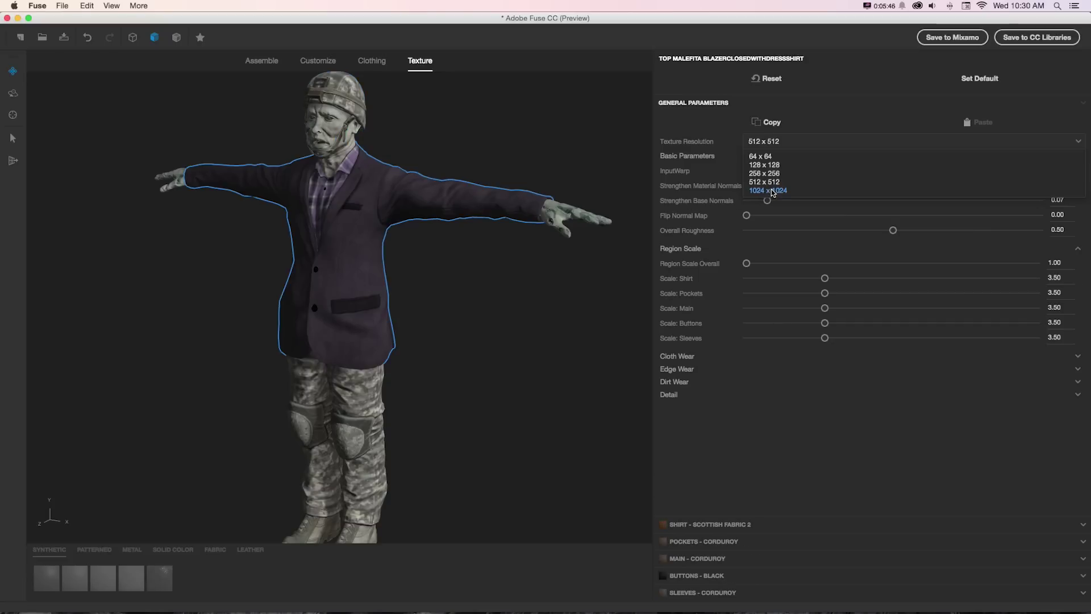
click(774, 187)
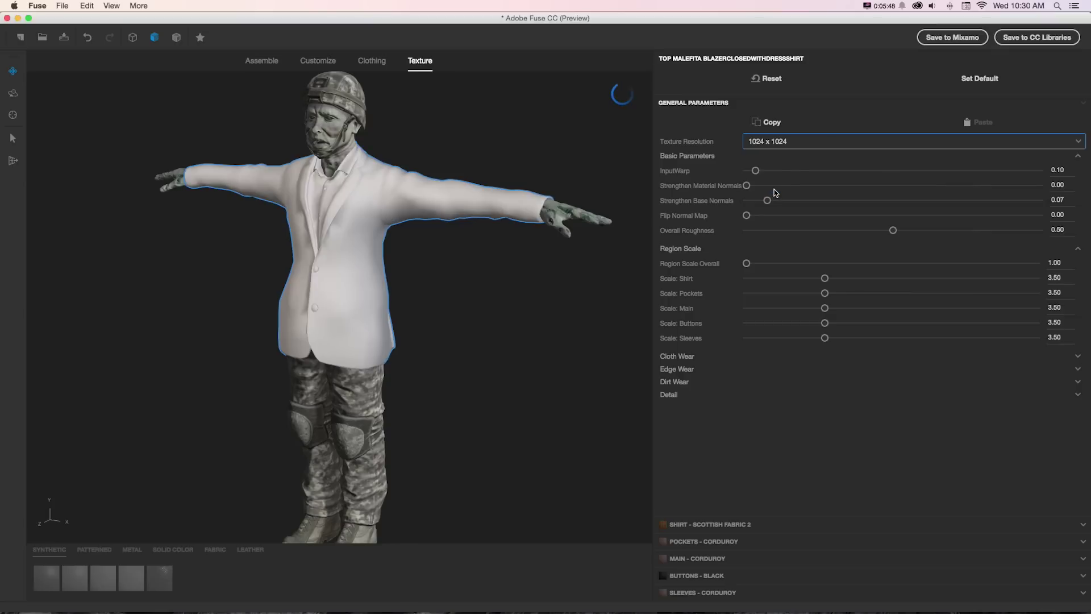
Set Strengthen Material Normals to 0.10 and a dark reddish-brown dirt wear colour.
drag(762, 187, 776, 186)
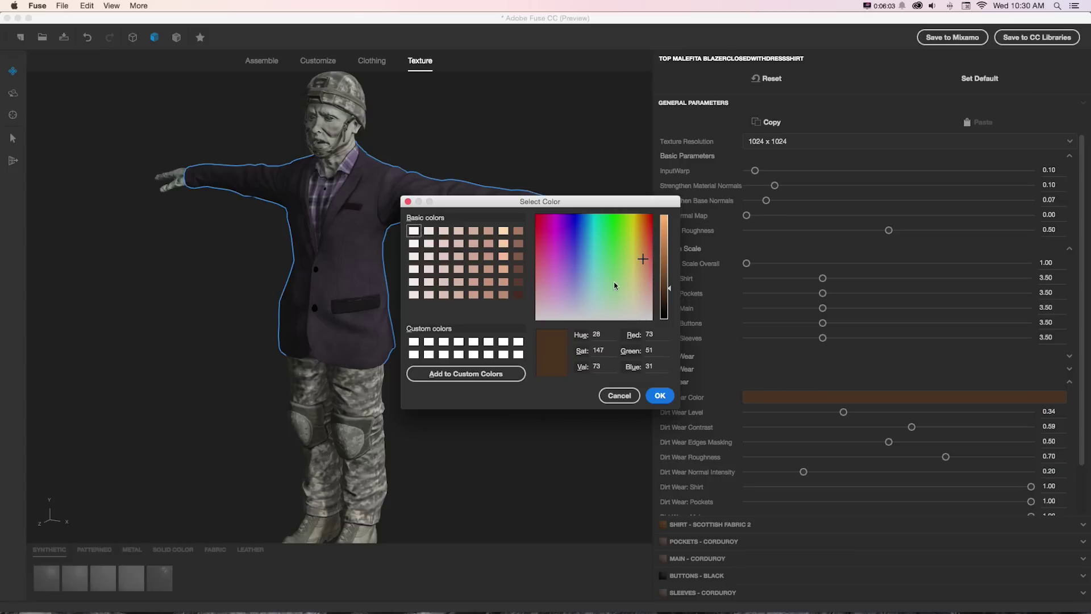
drag(615, 285, 650, 292)
click(662, 395)
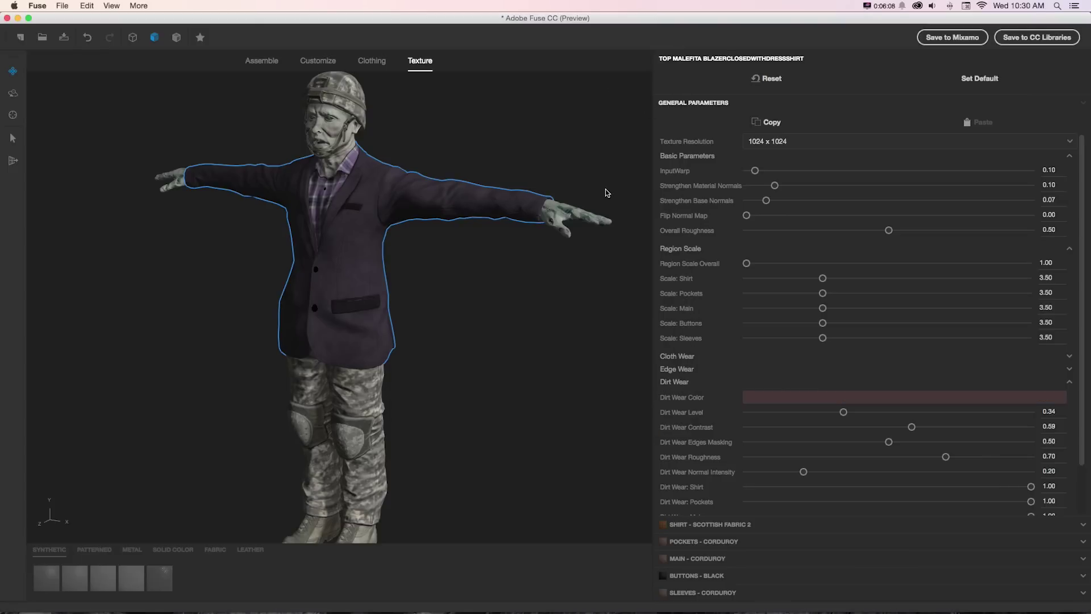
Set Color 01 and Color 03 of the shirt's Scottish Fabric 2 to red.
click(697, 525)
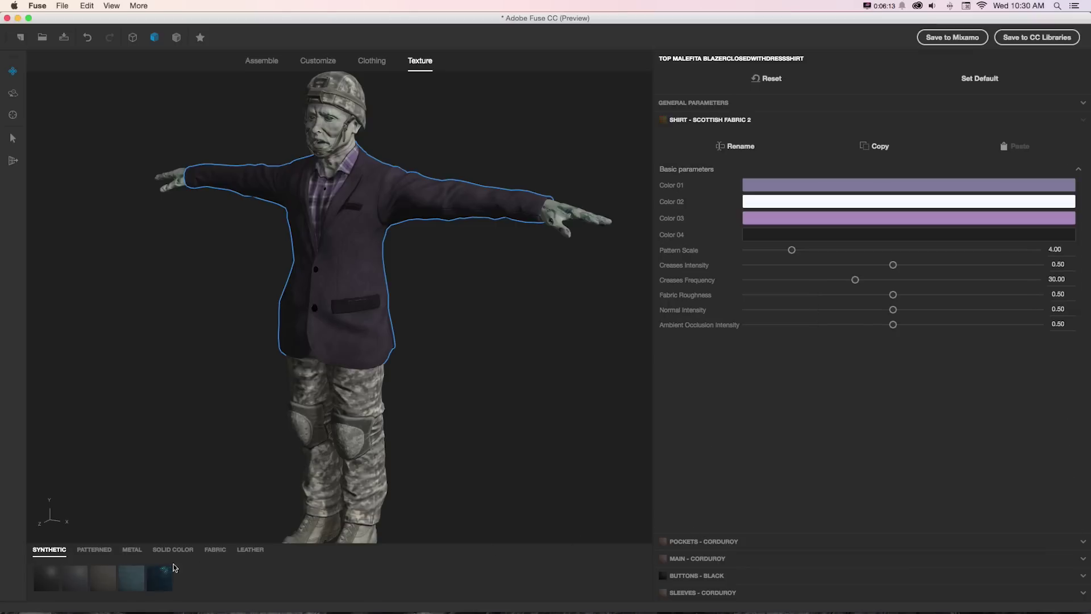
click(796, 185)
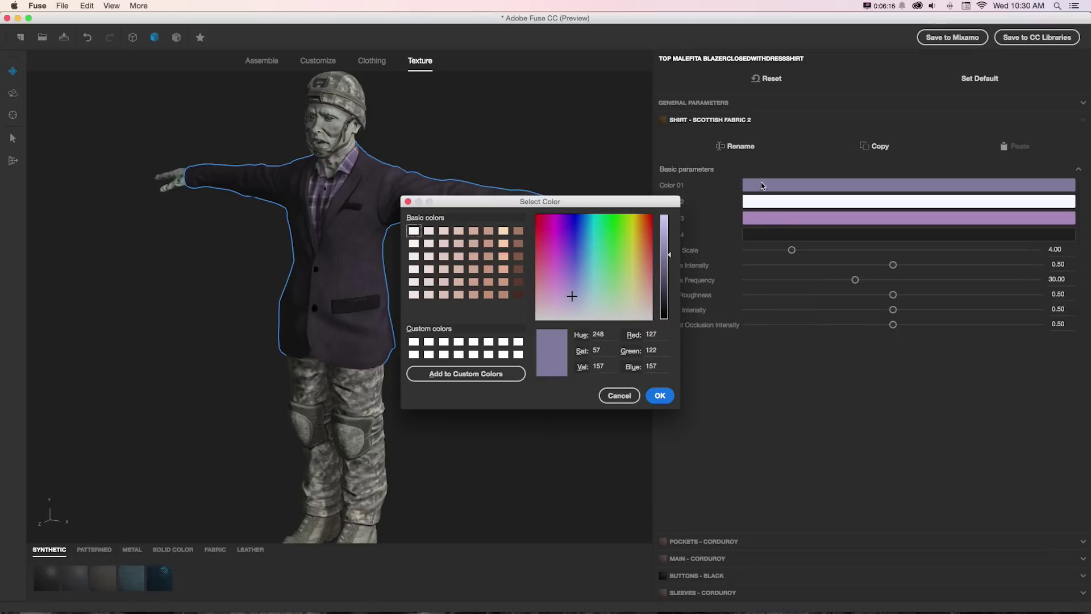
click(539, 217)
click(660, 395)
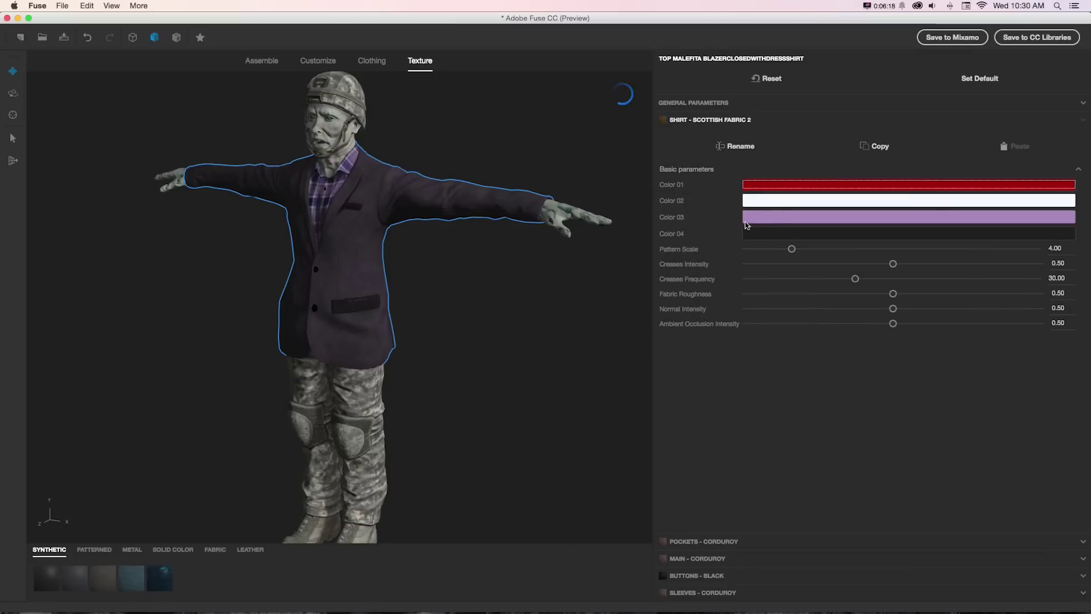
click(796, 216)
click(540, 224)
click(537, 222)
click(660, 395)
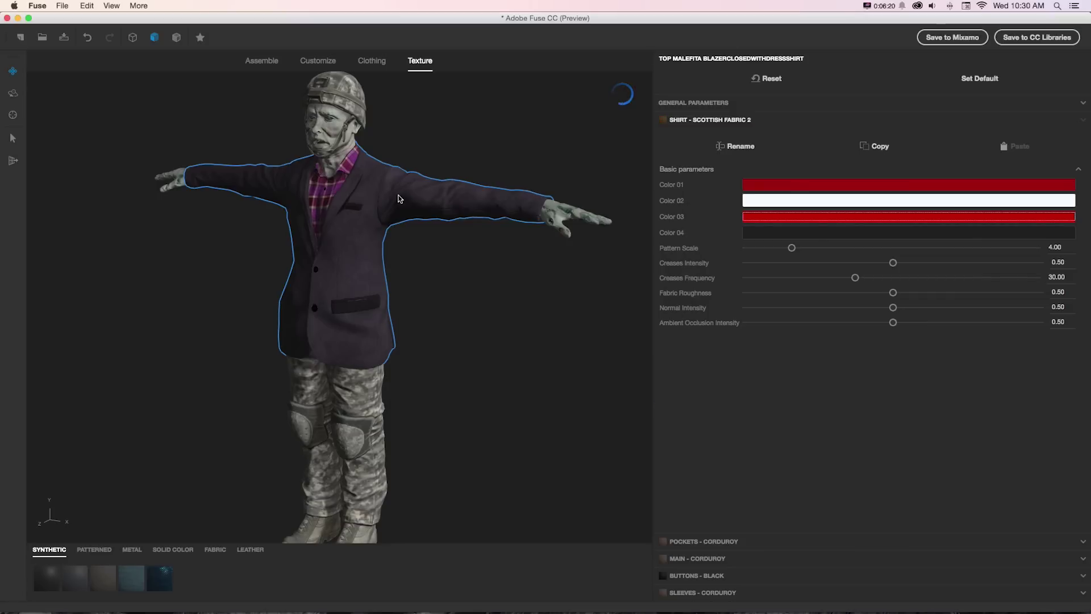
Change the shirt's Color 02 to magenta.
click(750, 202)
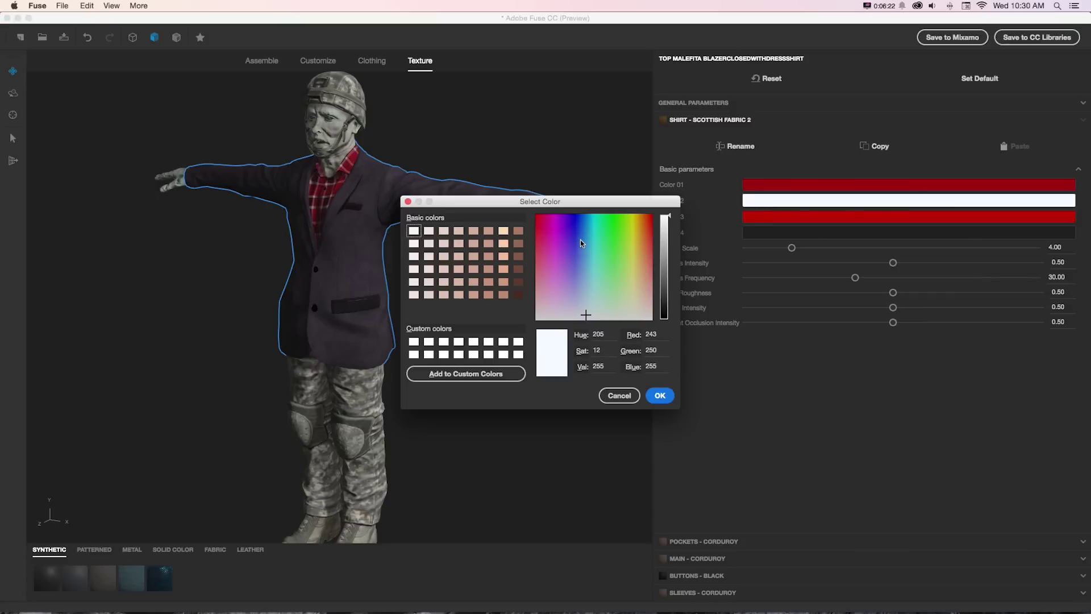
click(580, 243)
click(554, 217)
key(Return)
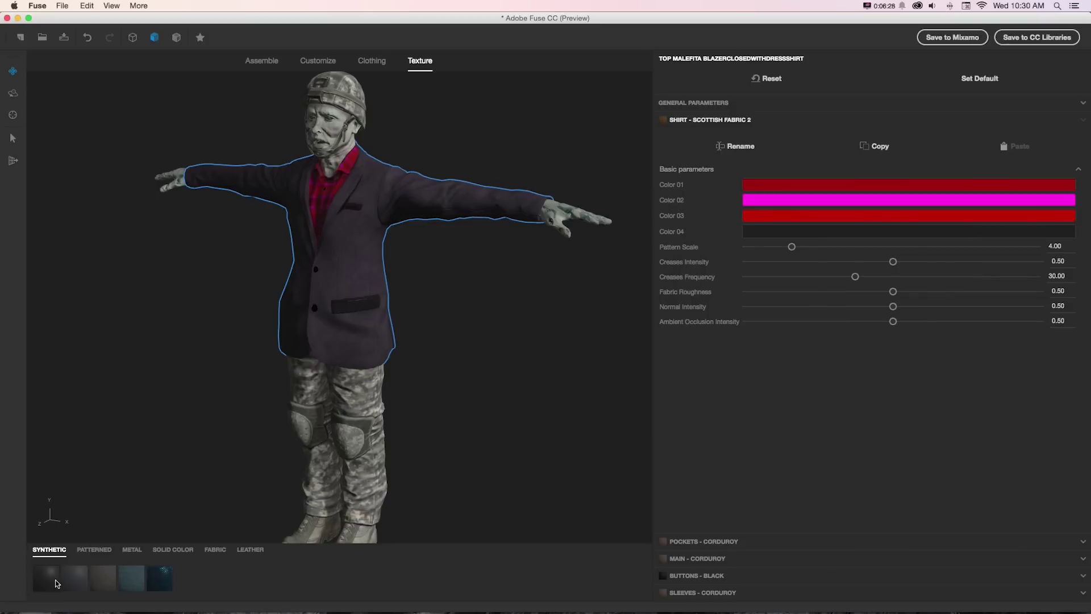
Try several synthetic materials on the shirt, settling on teal Sequins.
click(57, 583)
click(74, 579)
click(105, 581)
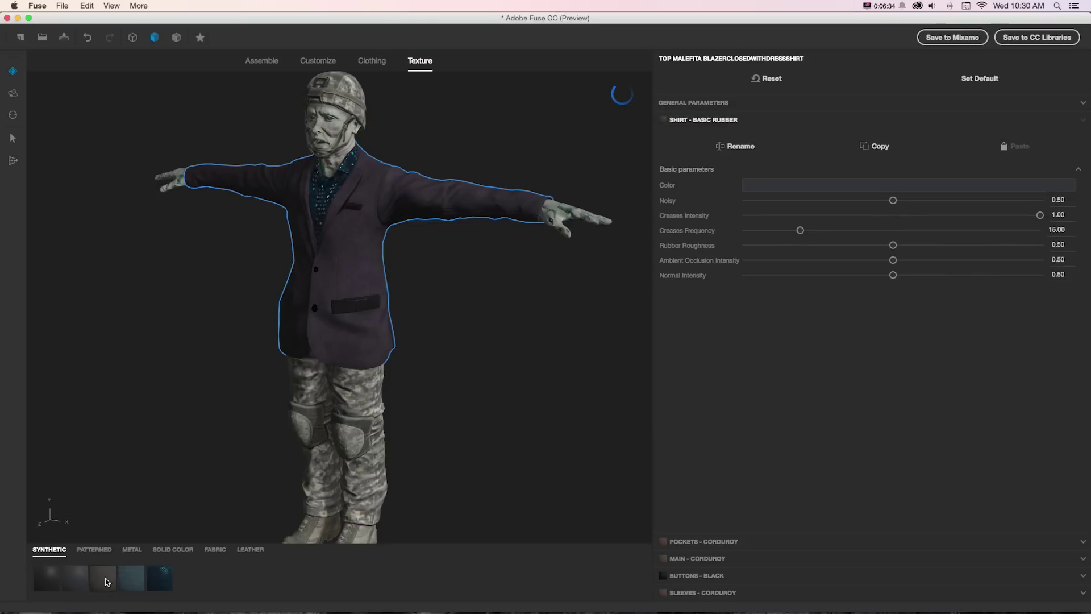
click(130, 580)
click(158, 580)
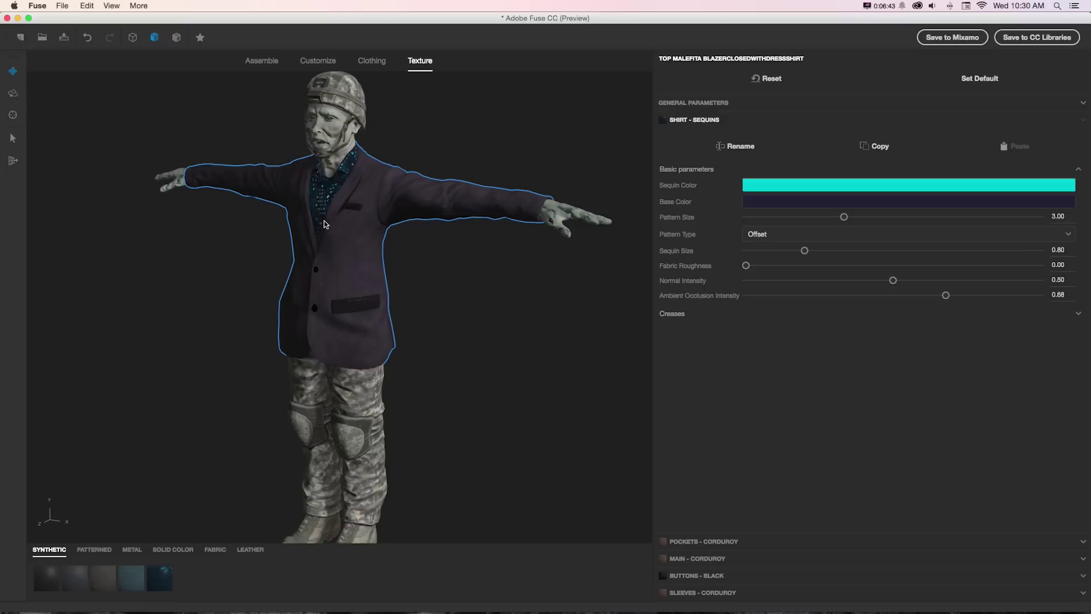
click(94, 548)
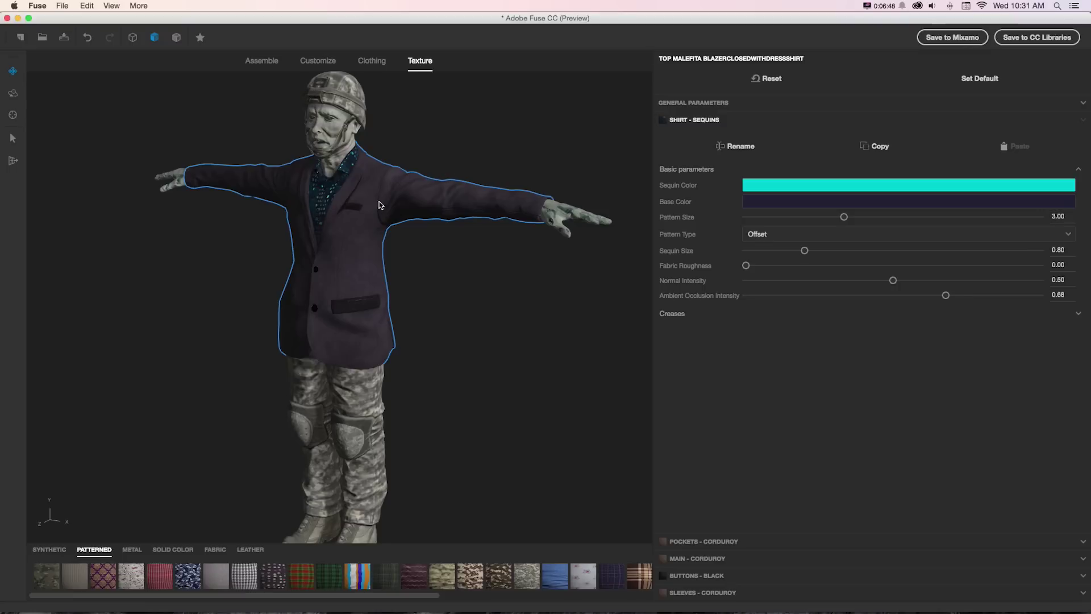
Try Hawaiian, Houndstooth, Camouflage Tacs, Galvanized Metal and Chainmail Armor materials on the shirt.
click(188, 579)
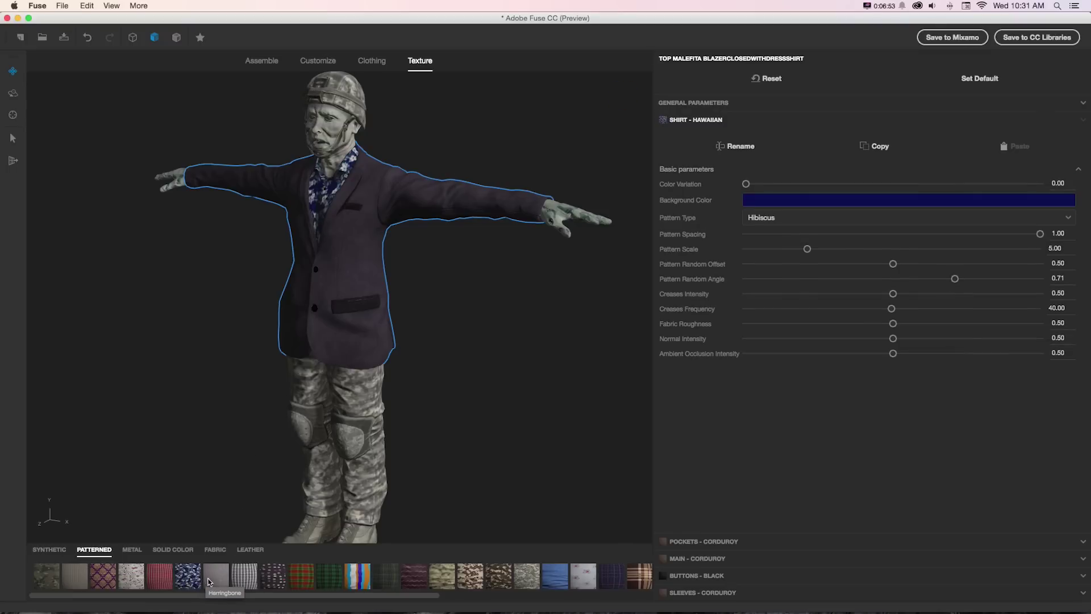
click(245, 576)
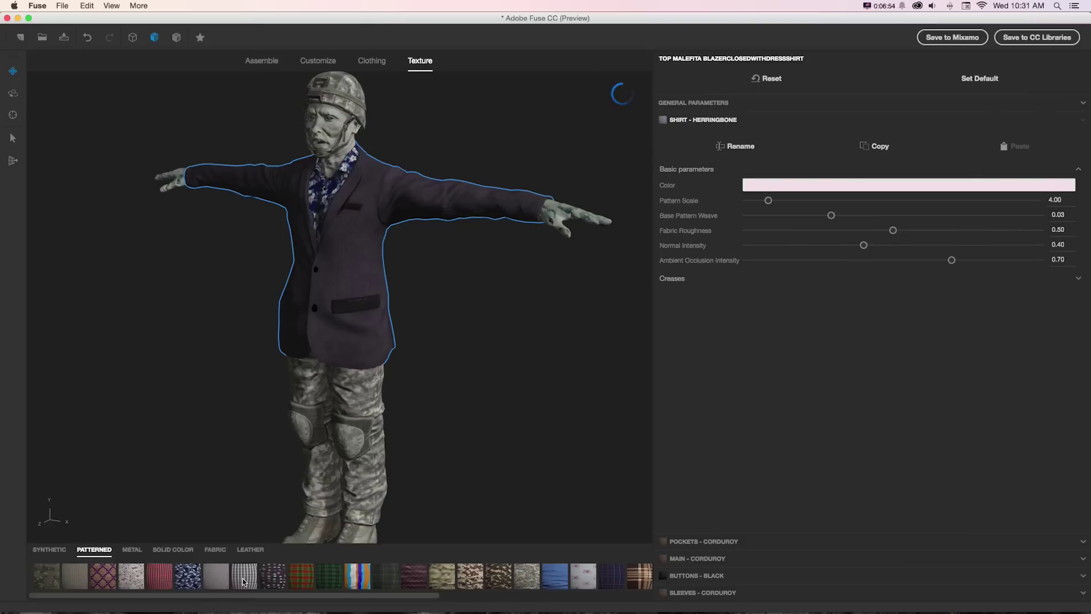
click(433, 580)
click(132, 549)
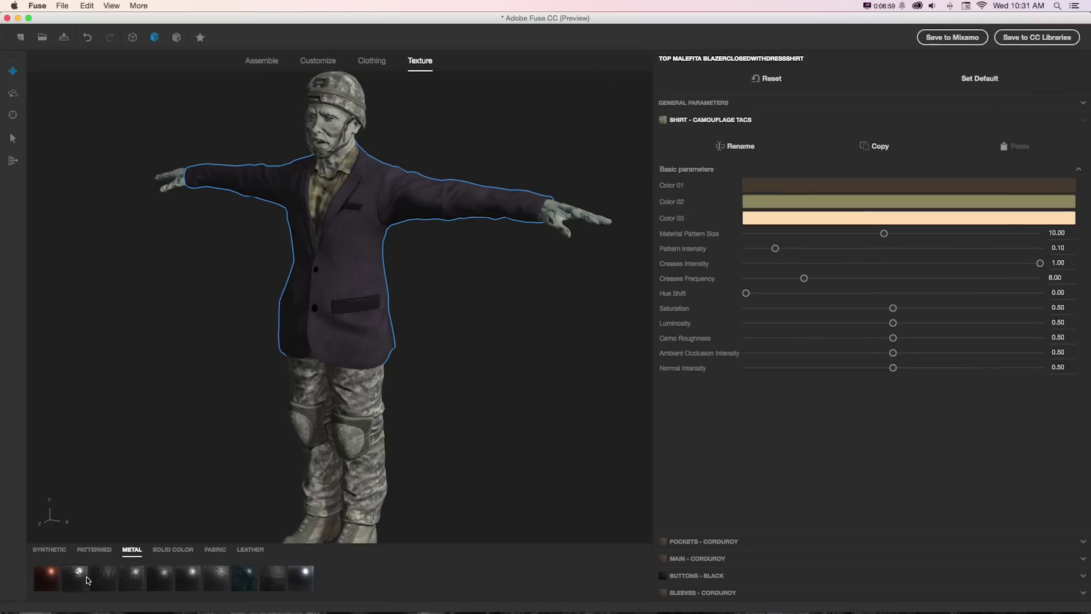
click(81, 579)
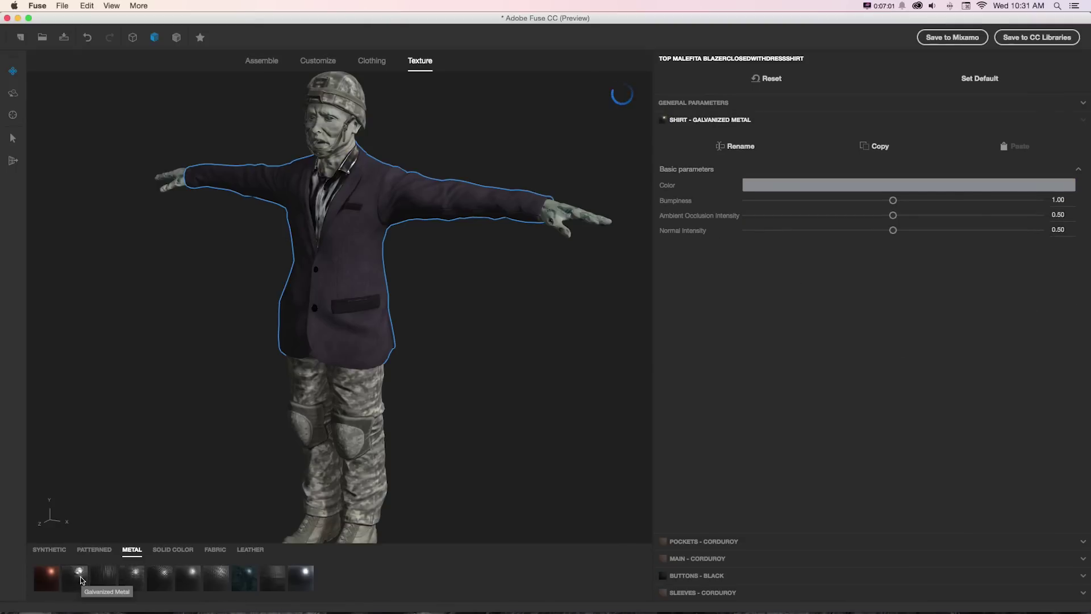
click(101, 578)
Try the green Scottish and Tribal patterned fabrics, then settle on Floral Print.
click(94, 550)
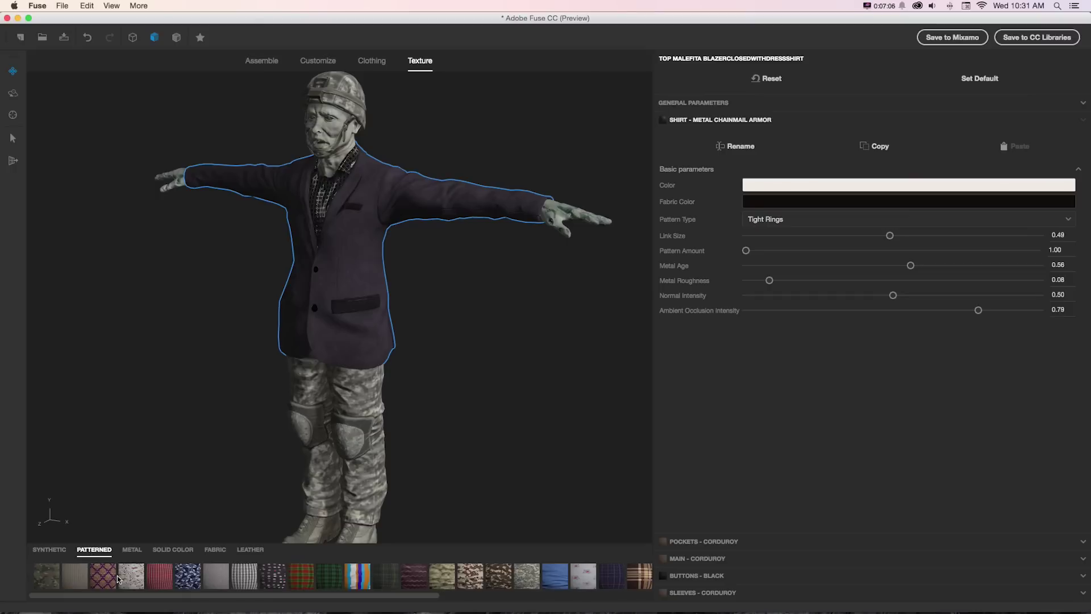
drag(324, 593, 498, 594)
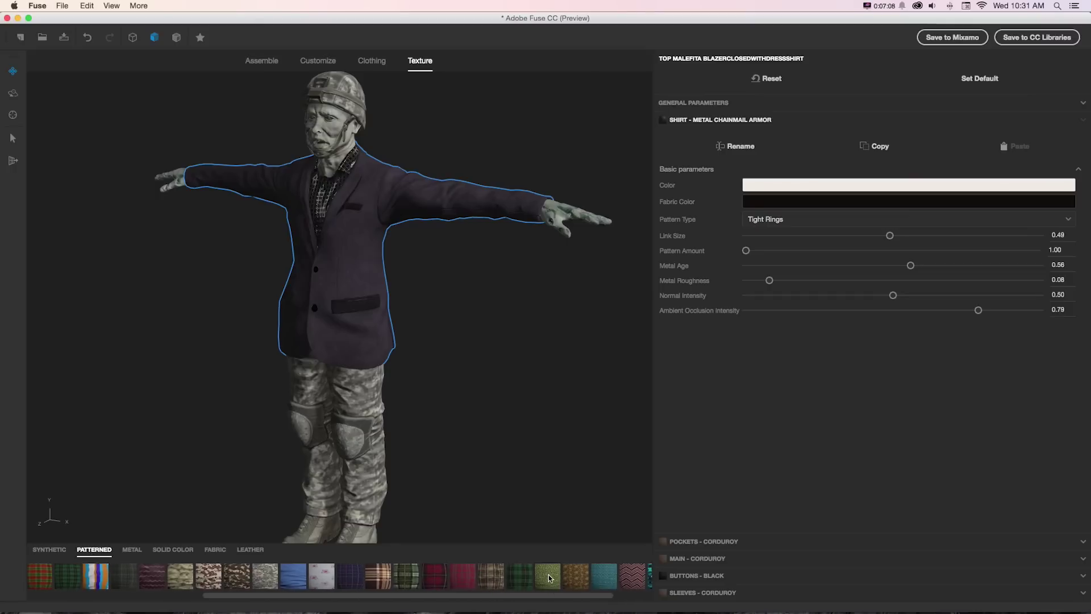
click(523, 578)
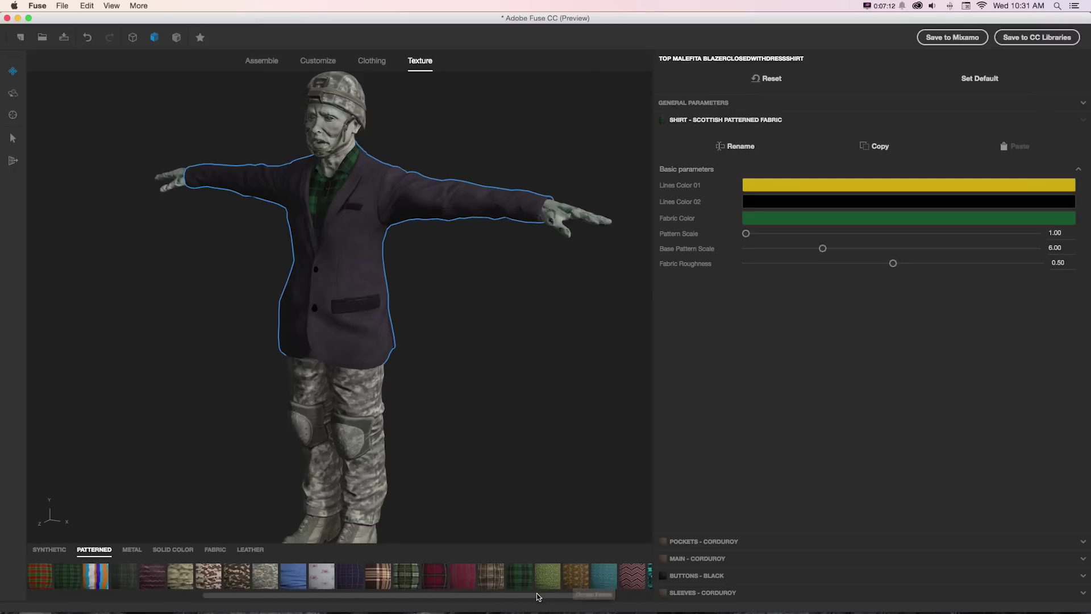
scroll(580, 582, right, 3)
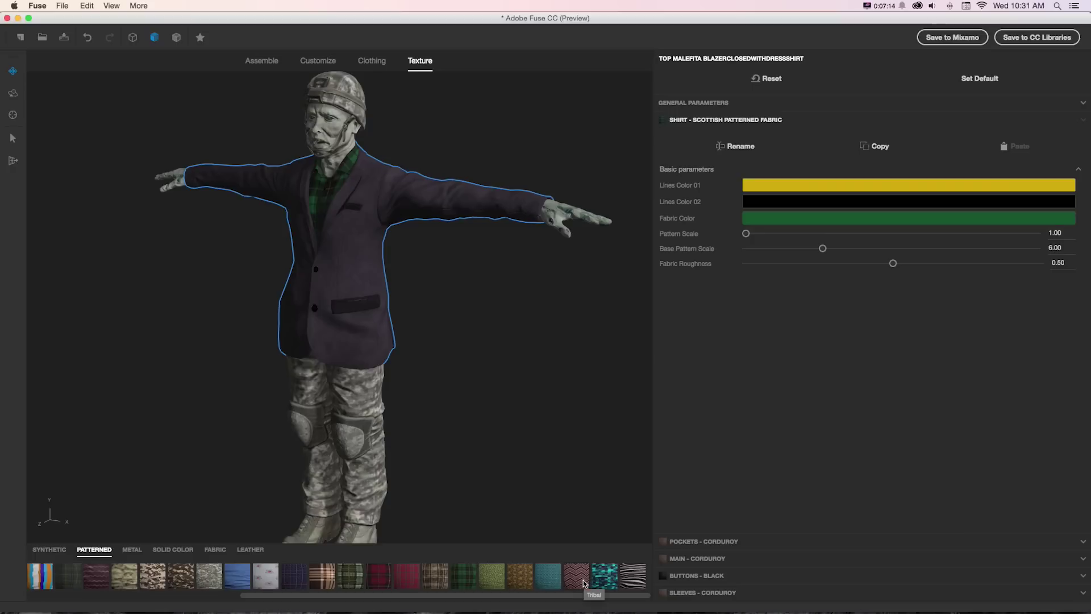
click(587, 583)
scroll(290, 585, left, 5)
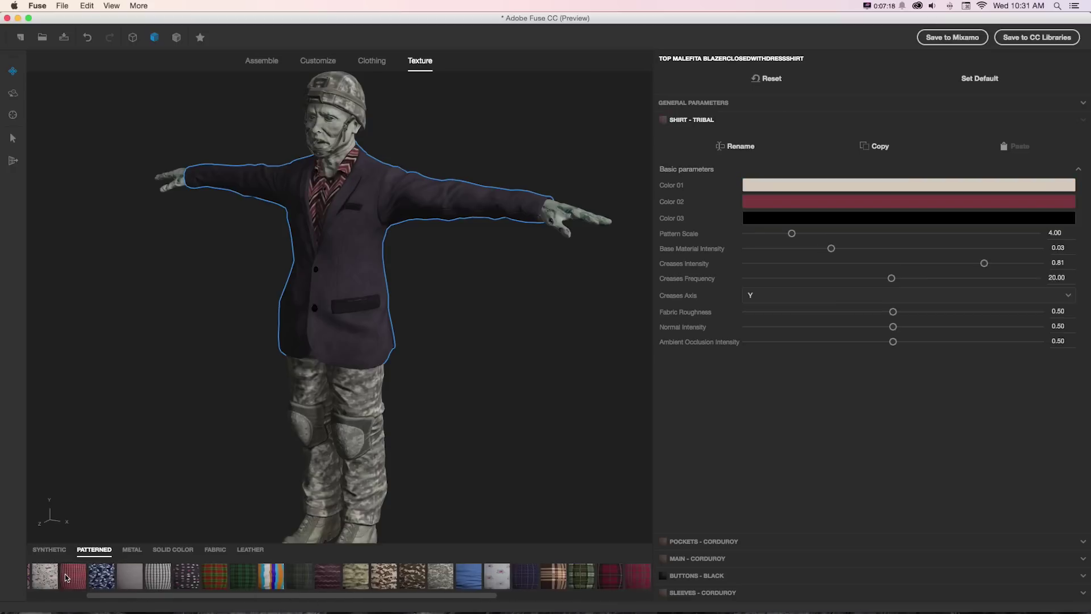
click(53, 578)
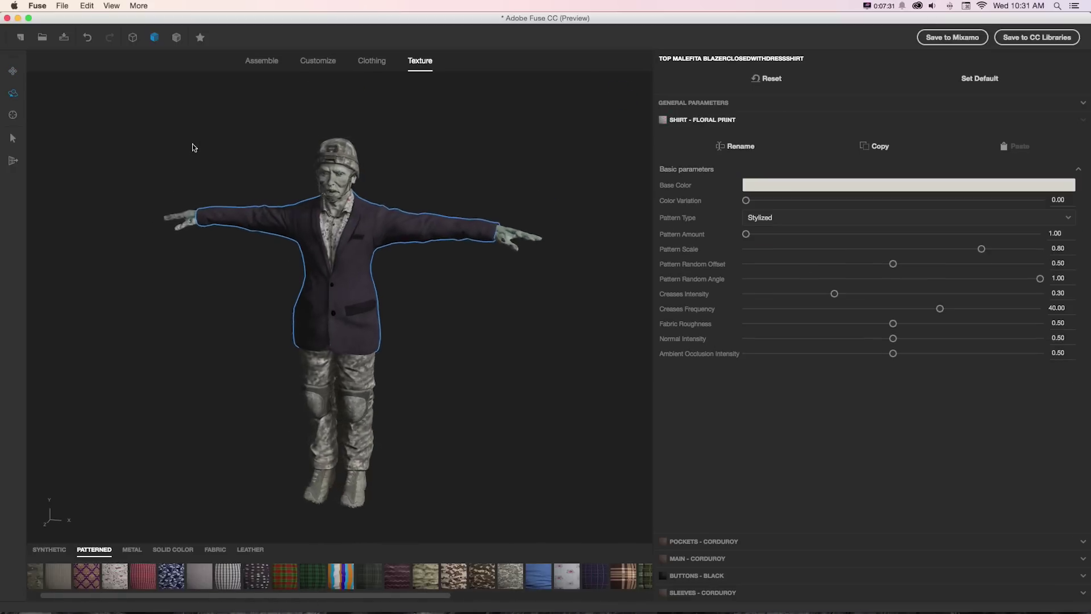
Orbit the model slightly and pan the character to the right in the view.
drag(218, 146, 142, 122)
click(13, 71)
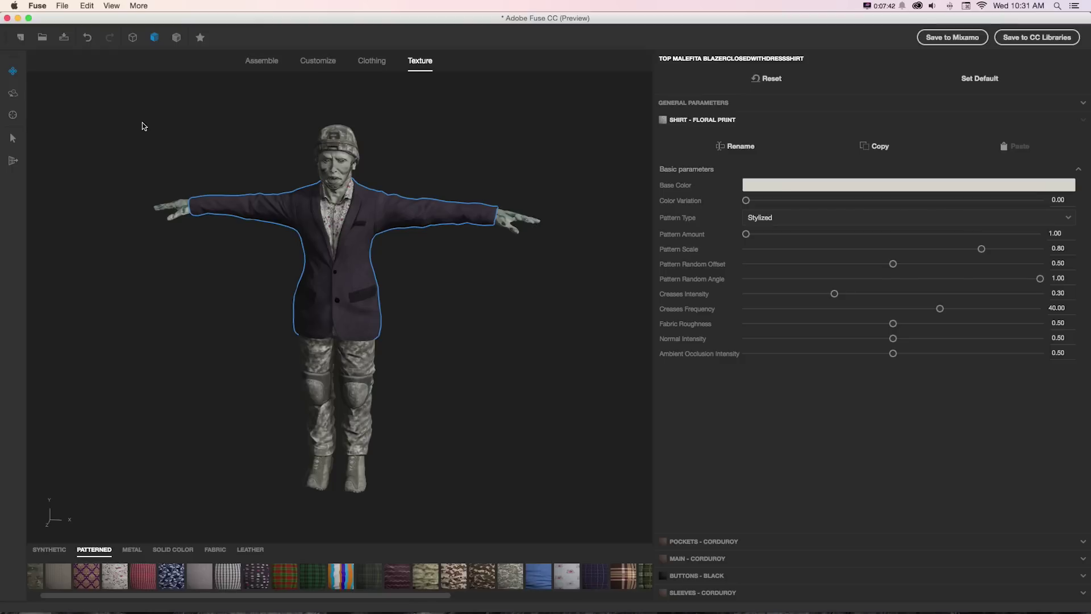
drag(142, 121, 217, 132)
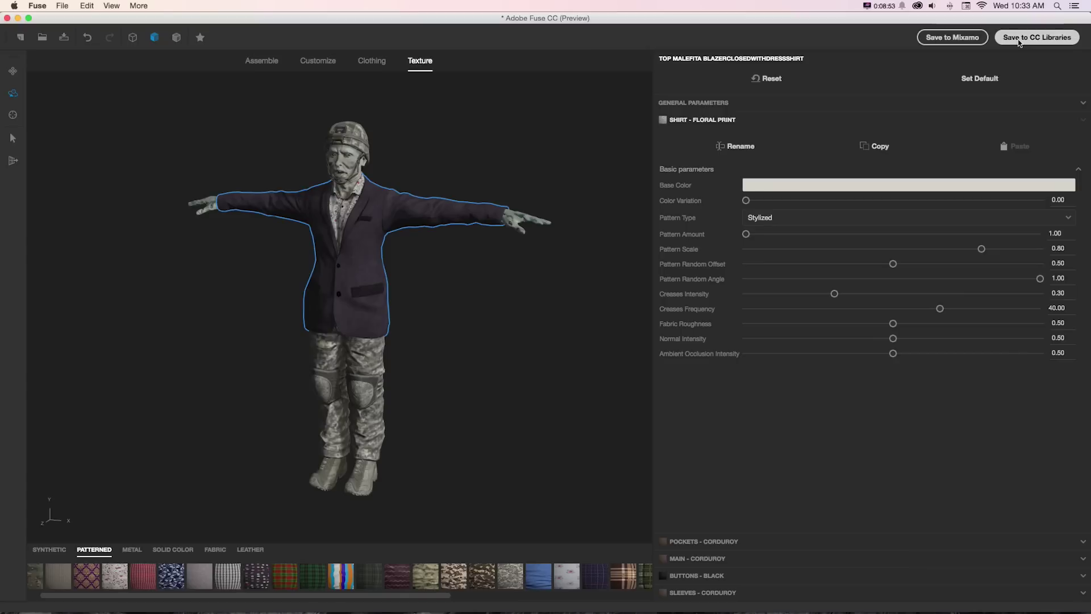
Start Save to CC Libraries, bringing up the Character Upload dialog for FuseModel.
click(1019, 38)
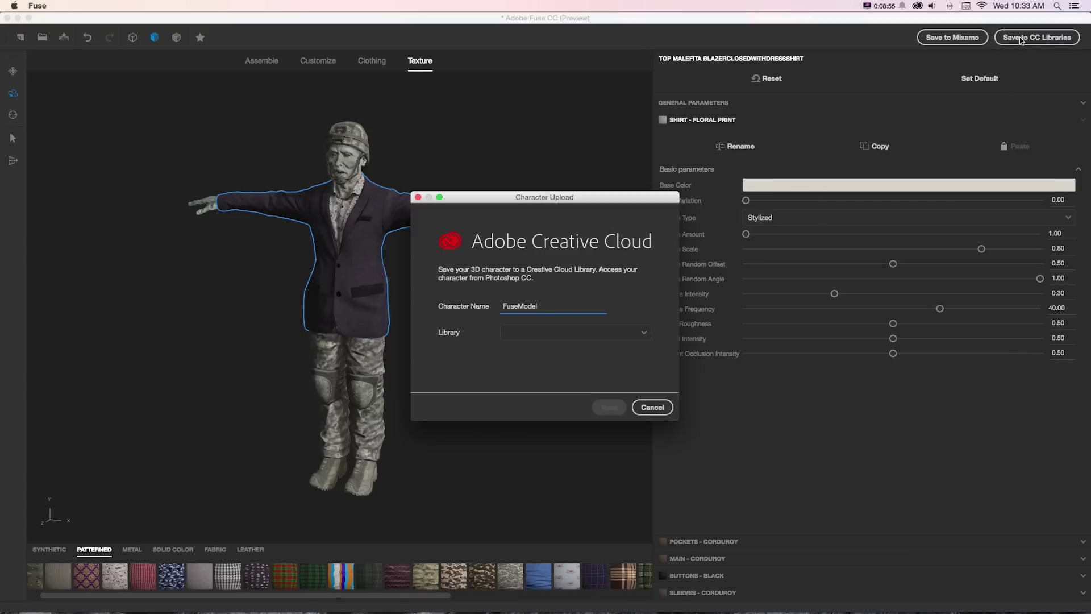
Rename the character to 'Zombie New' in the upload dialog.
drag(562, 311, 422, 307)
key(BackSpace)
text(mbie New)
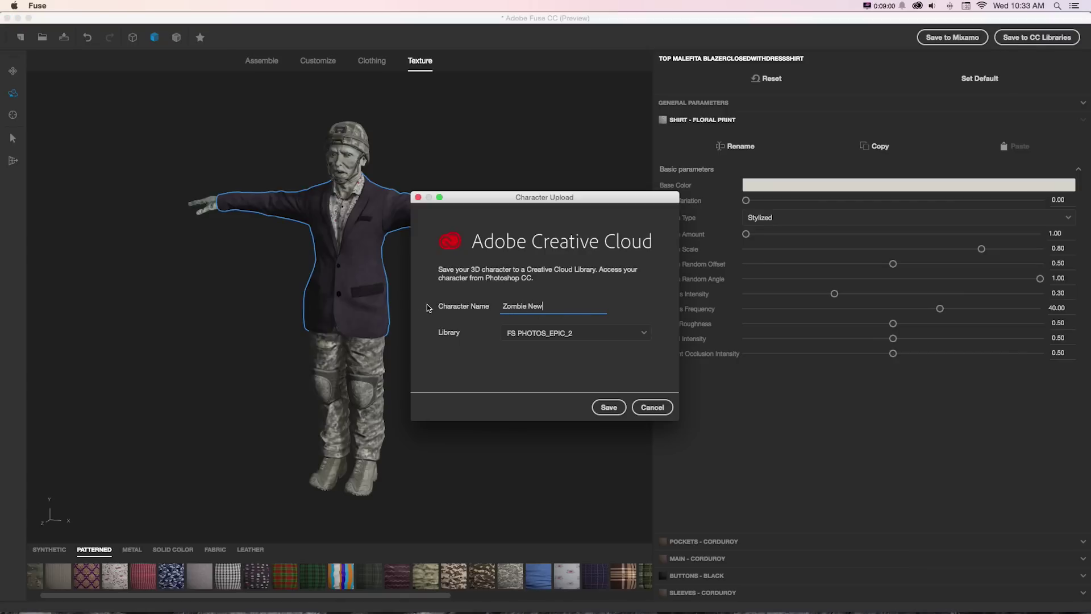
Choose My Library as the destination, save the character, and close the upload notice.
click(571, 333)
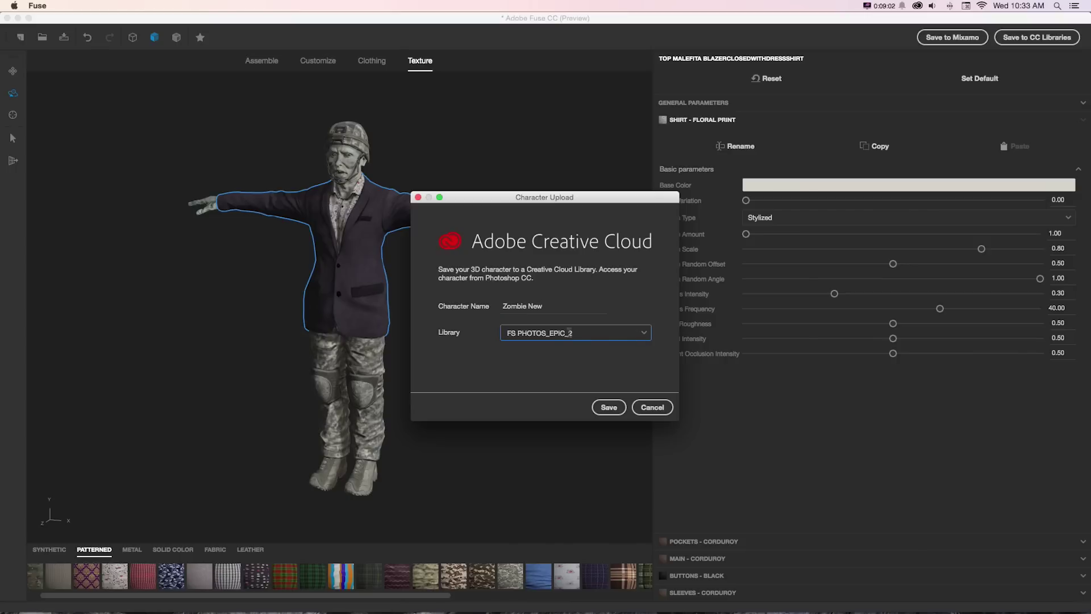
drag(571, 333, 439, 323)
key(BackSpace)
click(644, 332)
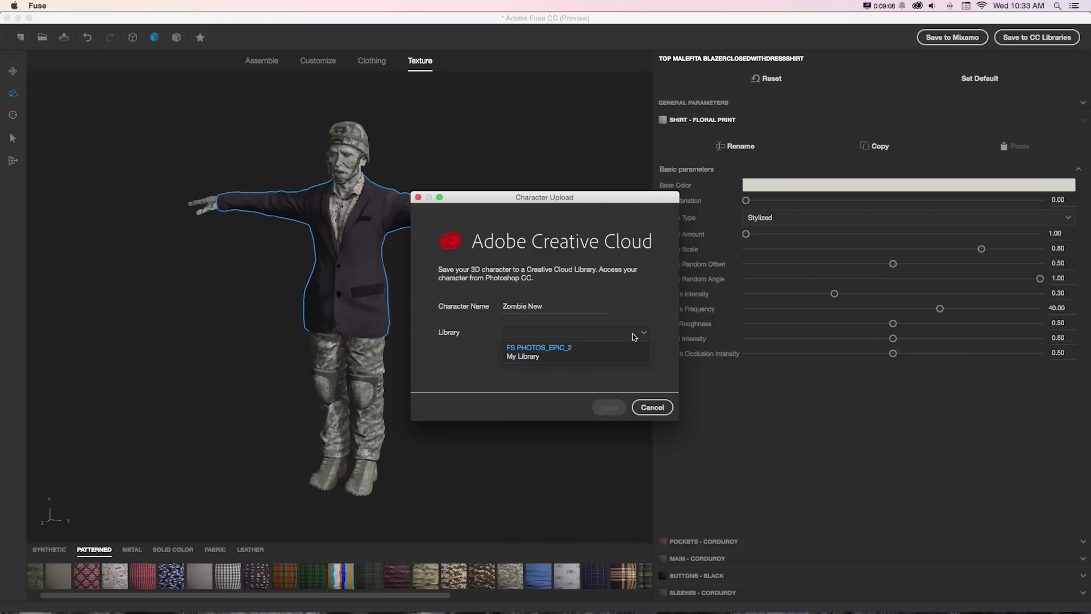
click(548, 356)
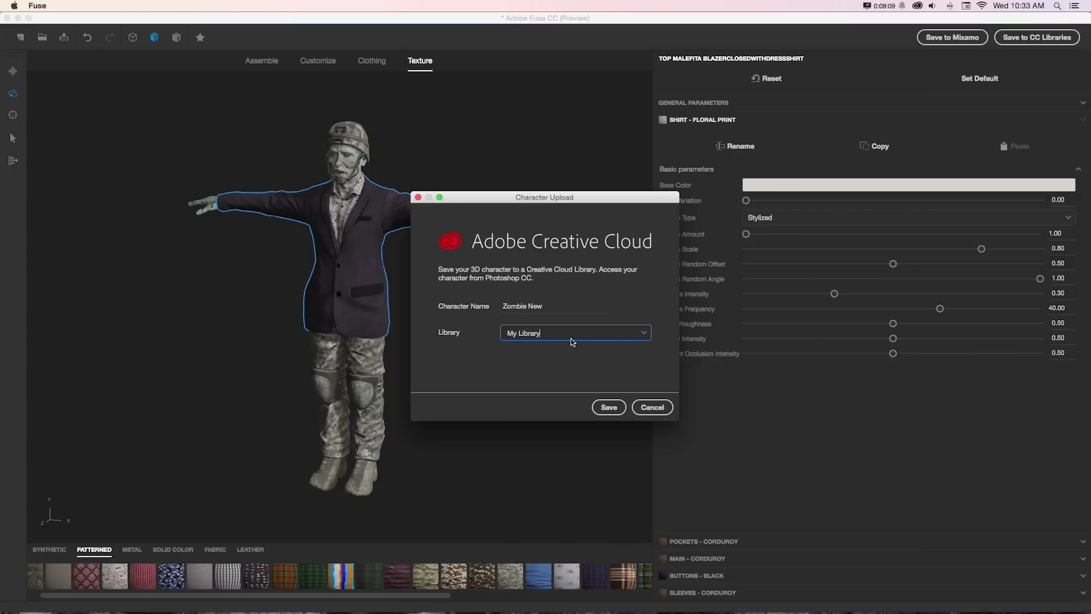
click(607, 408)
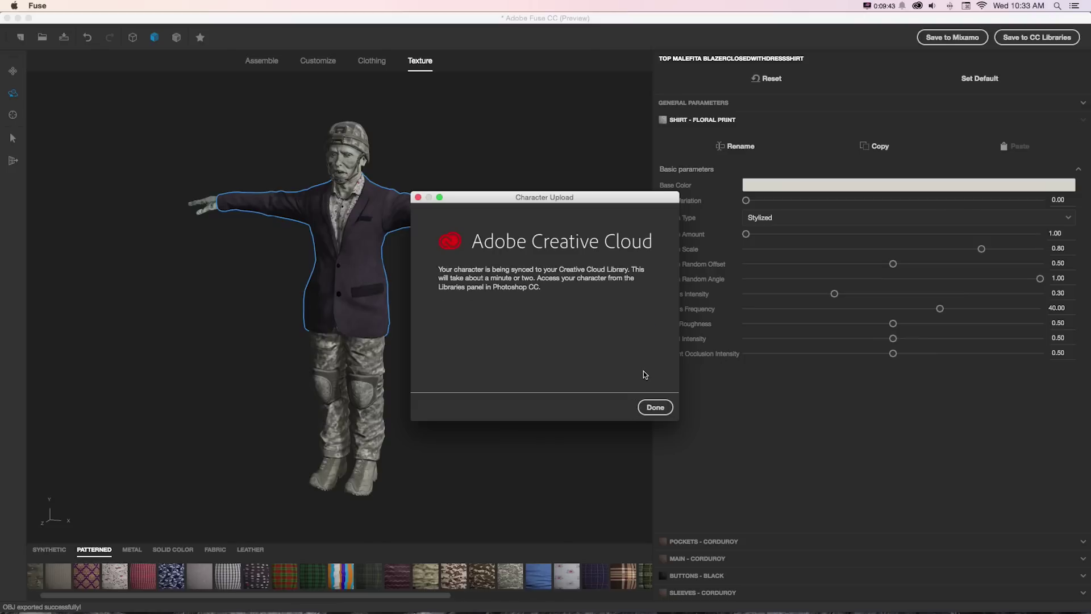
click(656, 407)
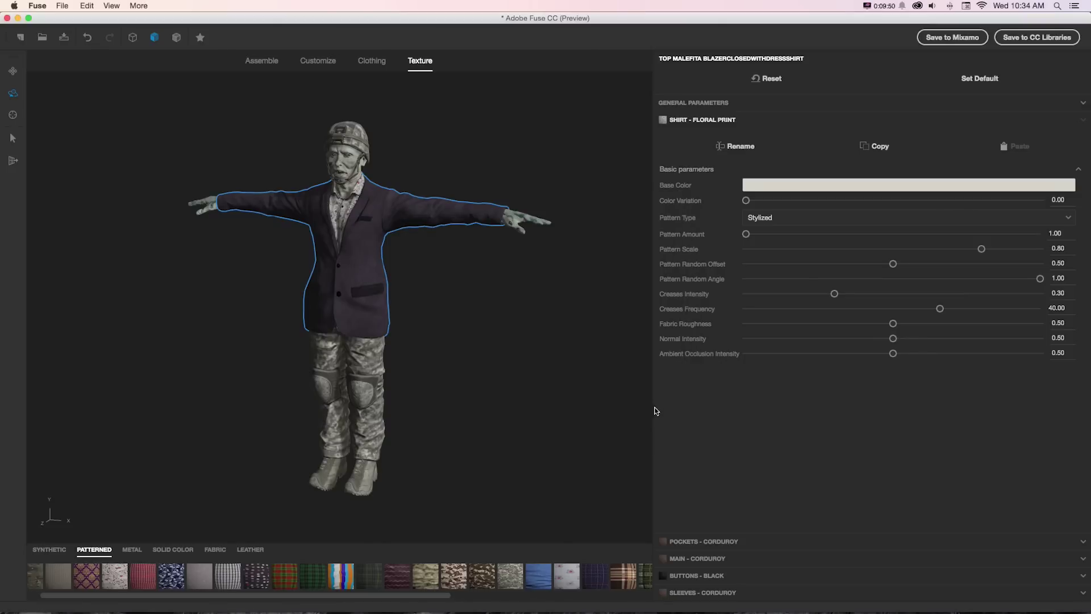
Switch to Photoshop and create a new white 1920 × 1080 pixel document.
key(super+Tab)
click(446, 311)
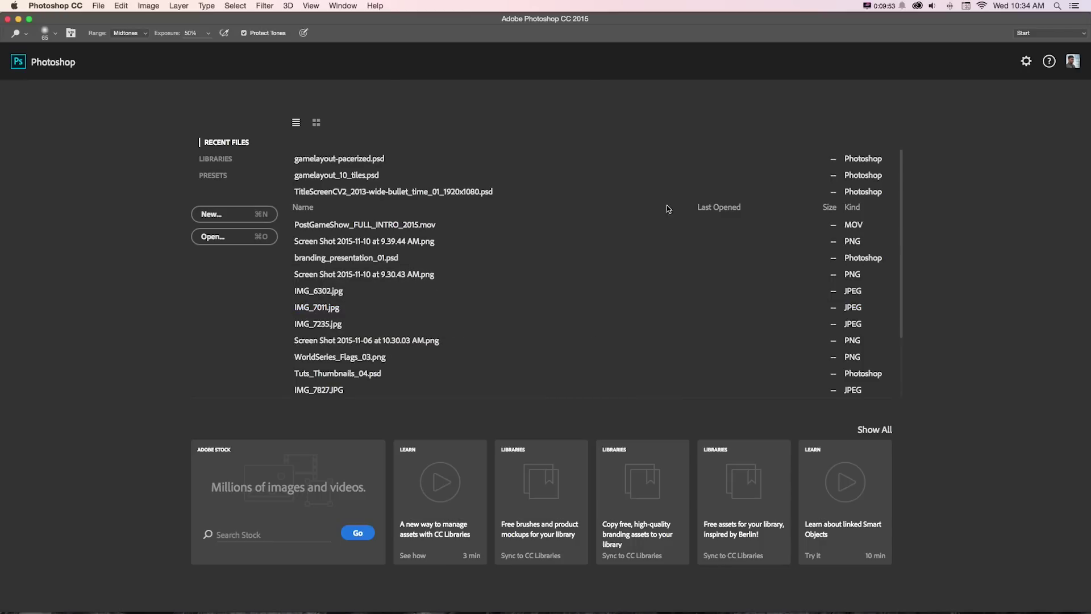
key(super+n)
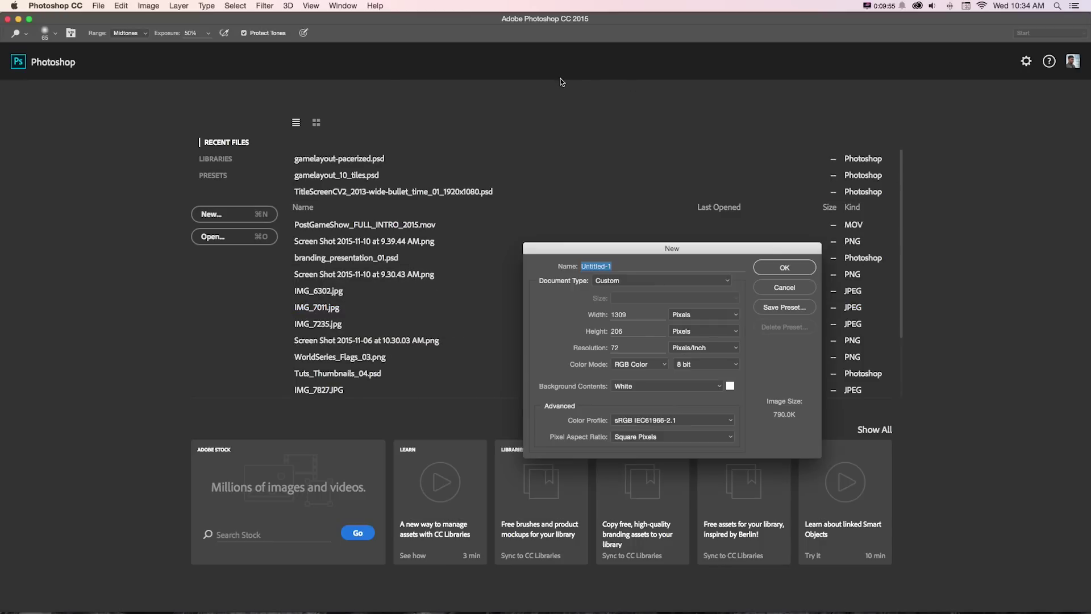
key(Tab)
text(19)
key(Tab)
click(615, 314)
text(20)
key(Tab)
text(1080)
drag(562, 248, 438, 213)
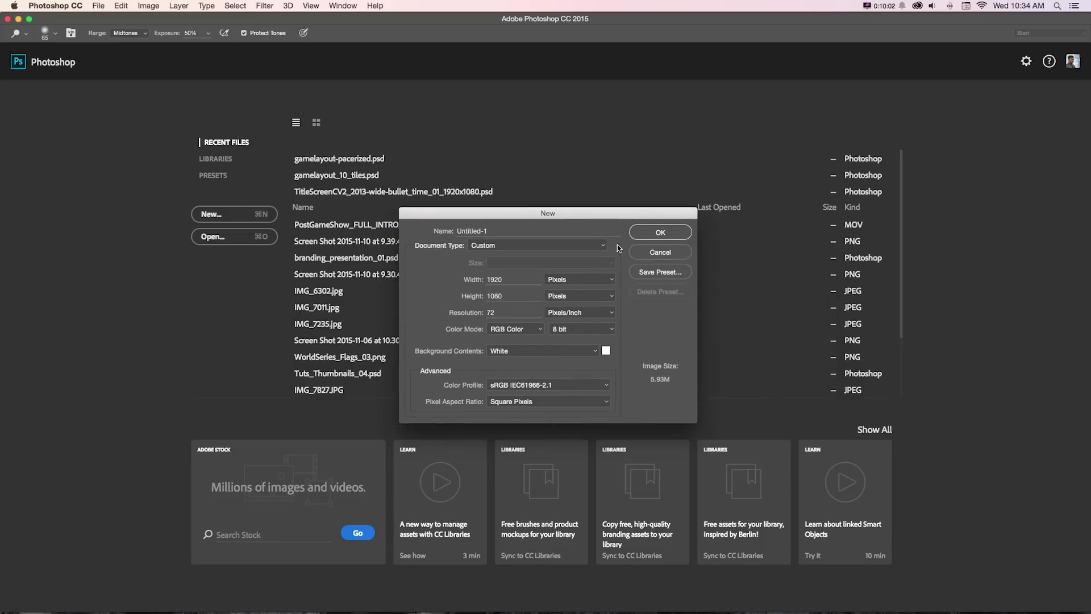
click(660, 228)
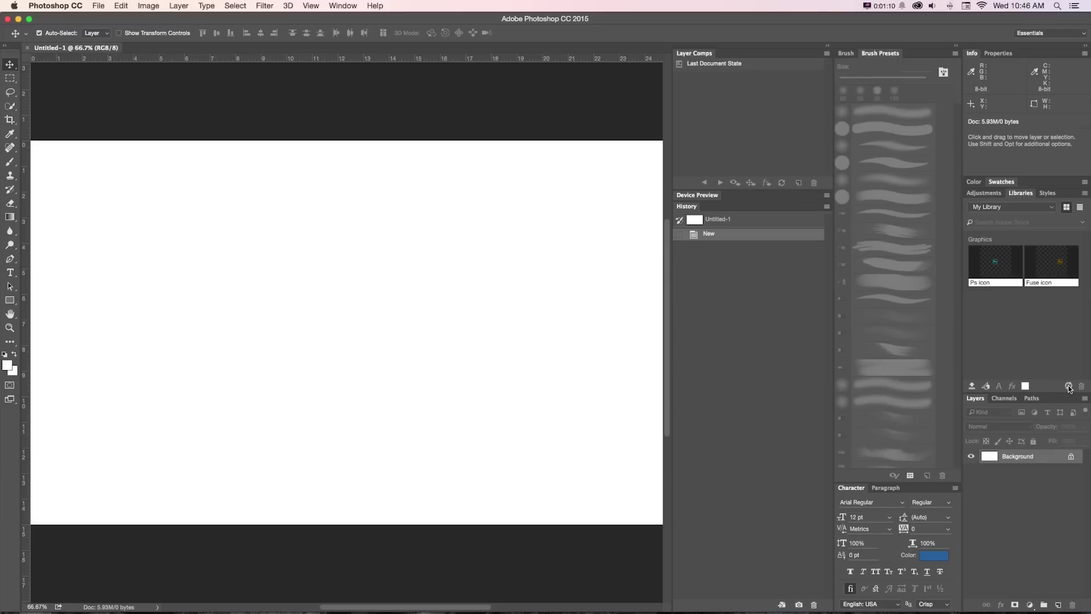
Drag the Zombie_New_ 3D thumbnail from the Libraries panel onto the Untitled-1 canvas.
mouse_move(1069, 390)
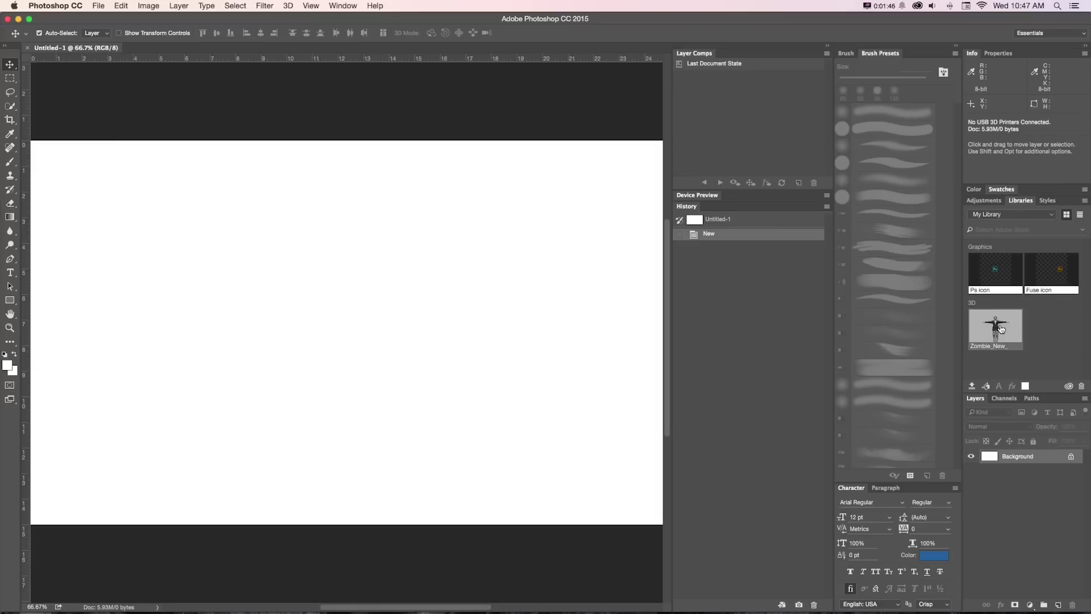
drag(1002, 329, 477, 282)
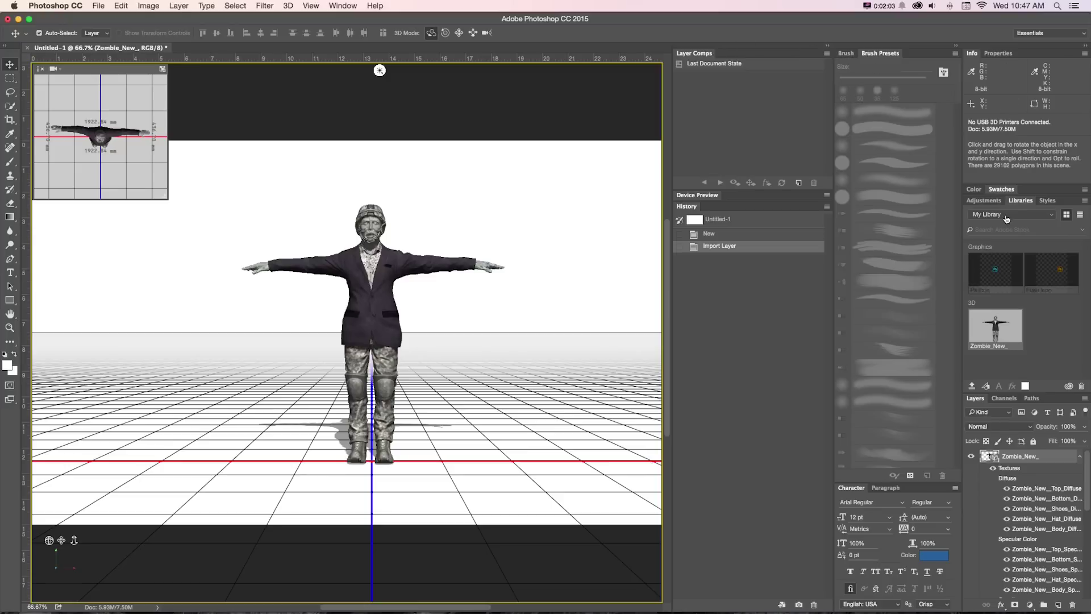
Collapse the Info and Libraries panels and widen the Layers list.
double_click(973, 53)
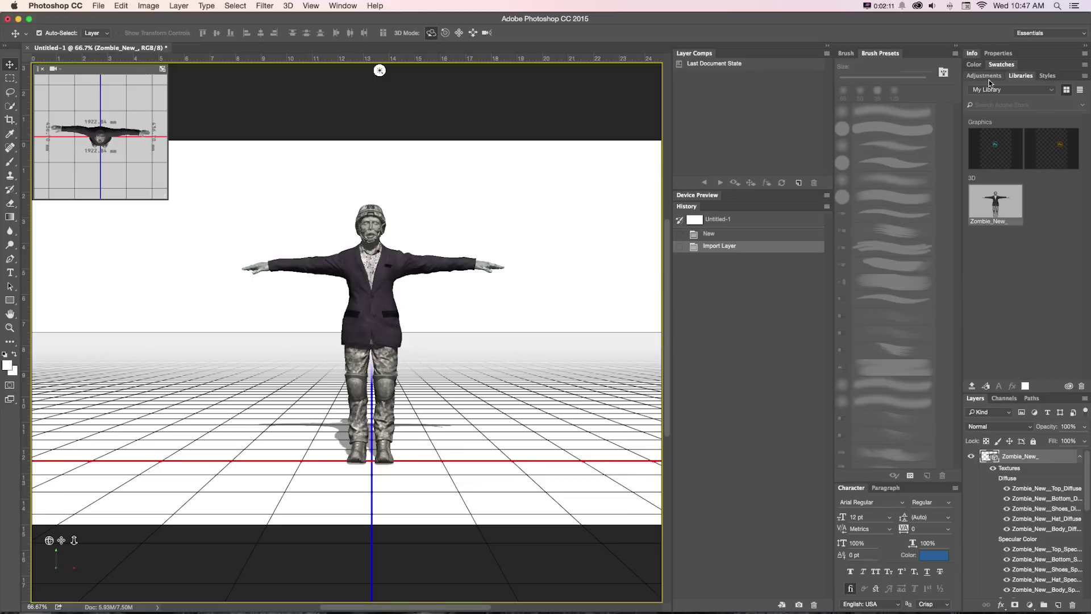
double_click(1012, 76)
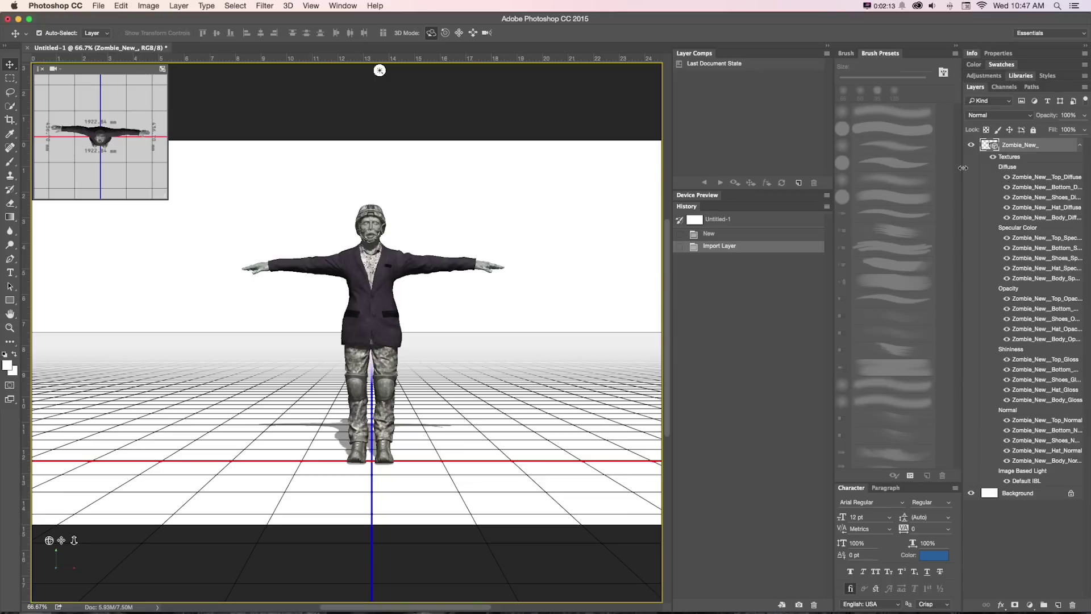
drag(948, 170, 926, 169)
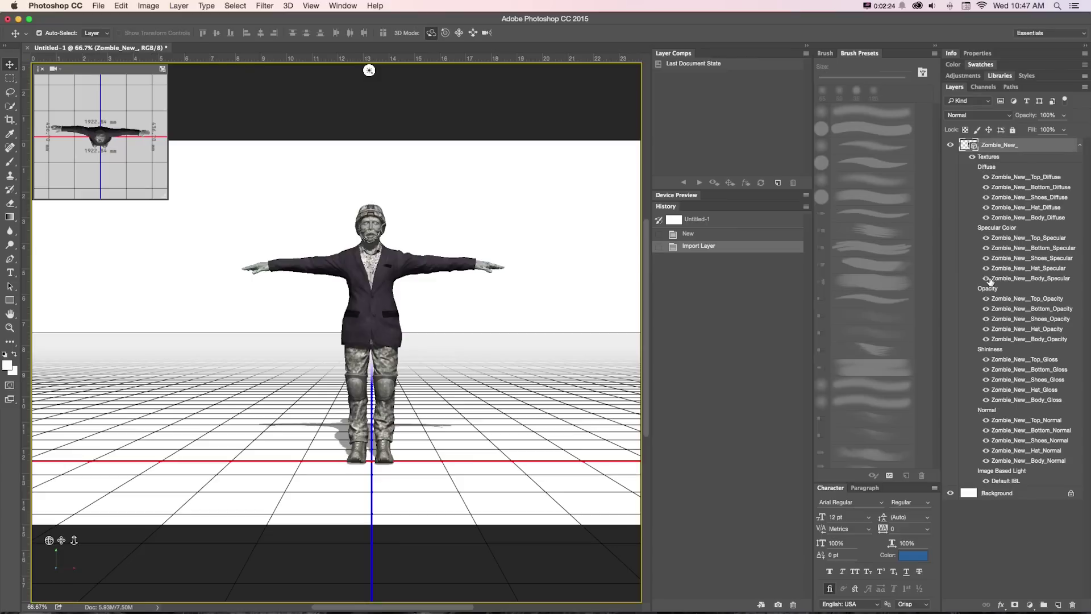
Switch to the 3D workspace and dock the Layers panel as its own column.
click(335, 5)
mouse_move(355, 28)
click(476, 56)
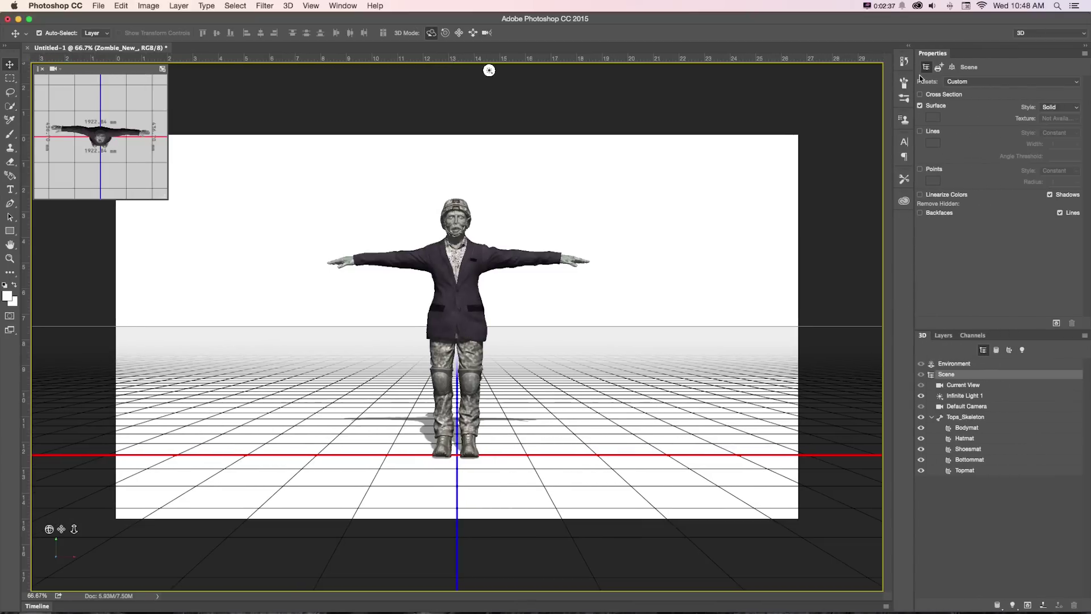
drag(944, 336, 976, 336)
drag(1087, 359, 1088, 359)
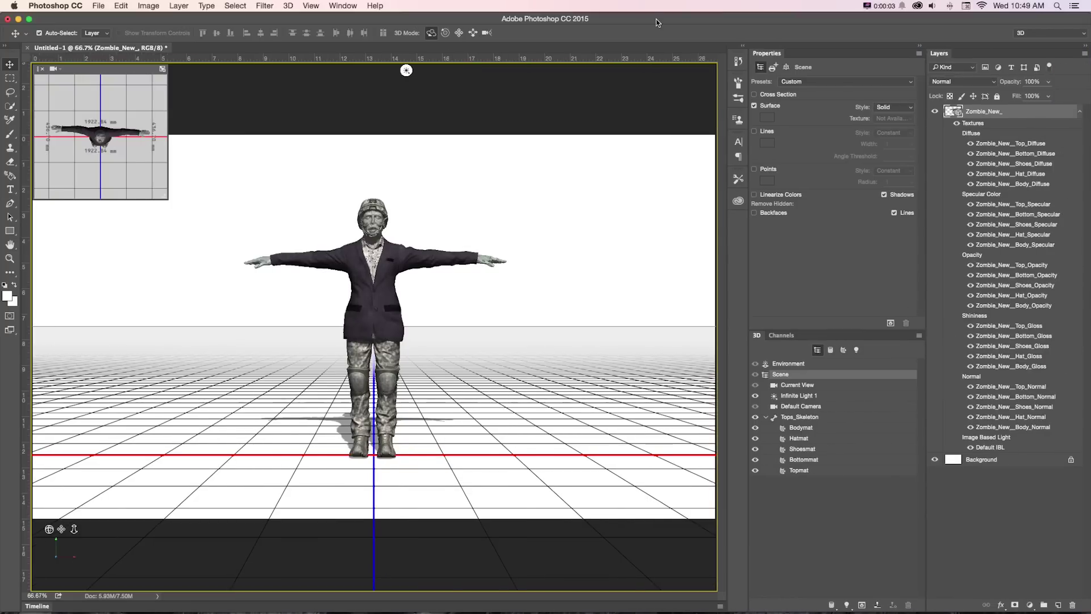
Aim Infinite Light 1 from the upper right, then slide and orbit the camera closer.
click(406, 69)
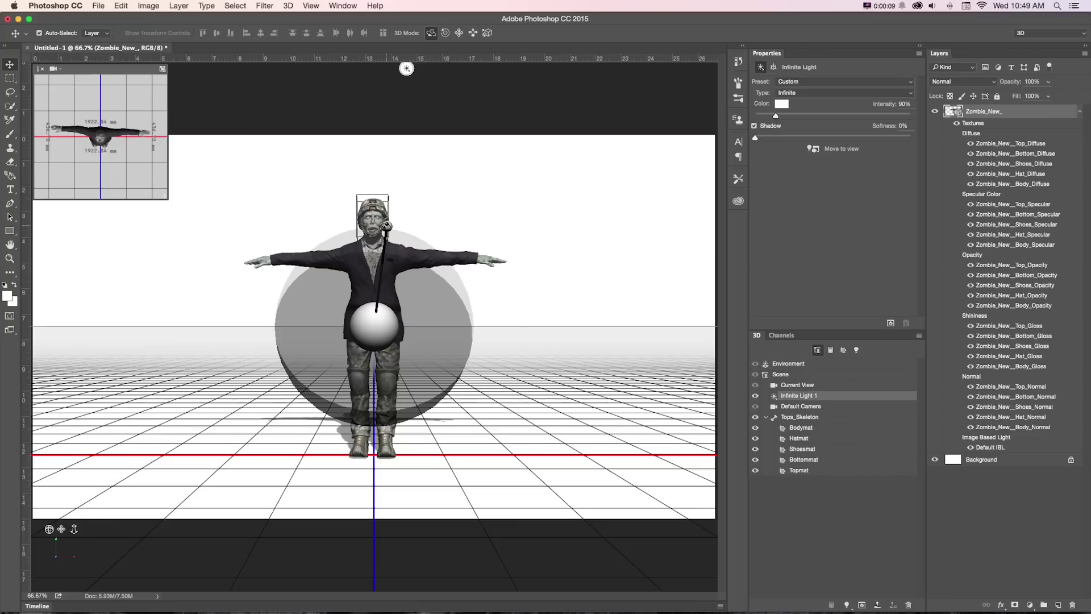
drag(387, 225, 554, 305)
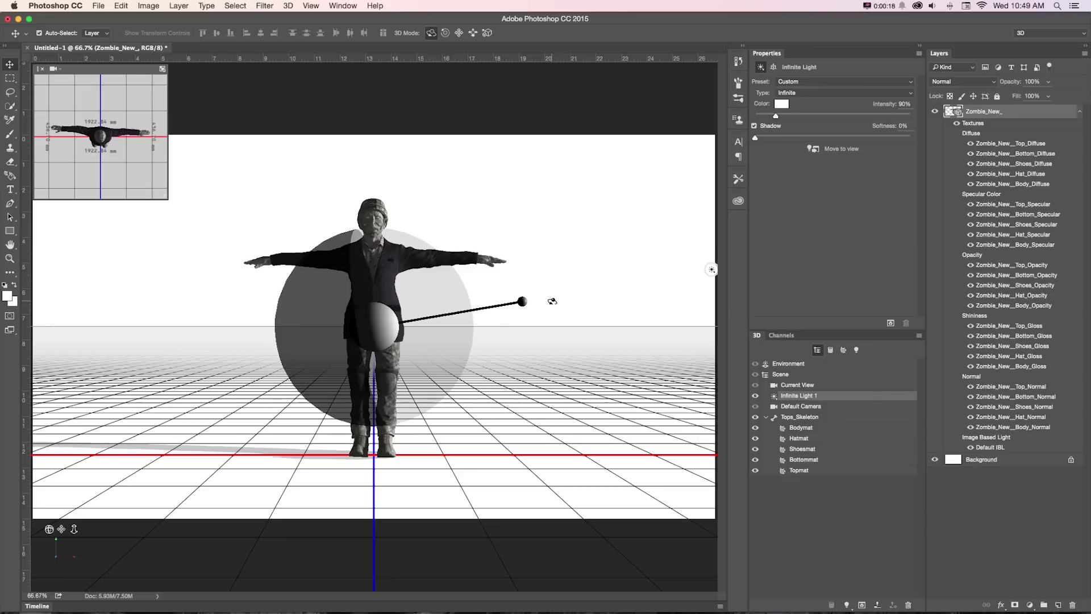
click(794, 385)
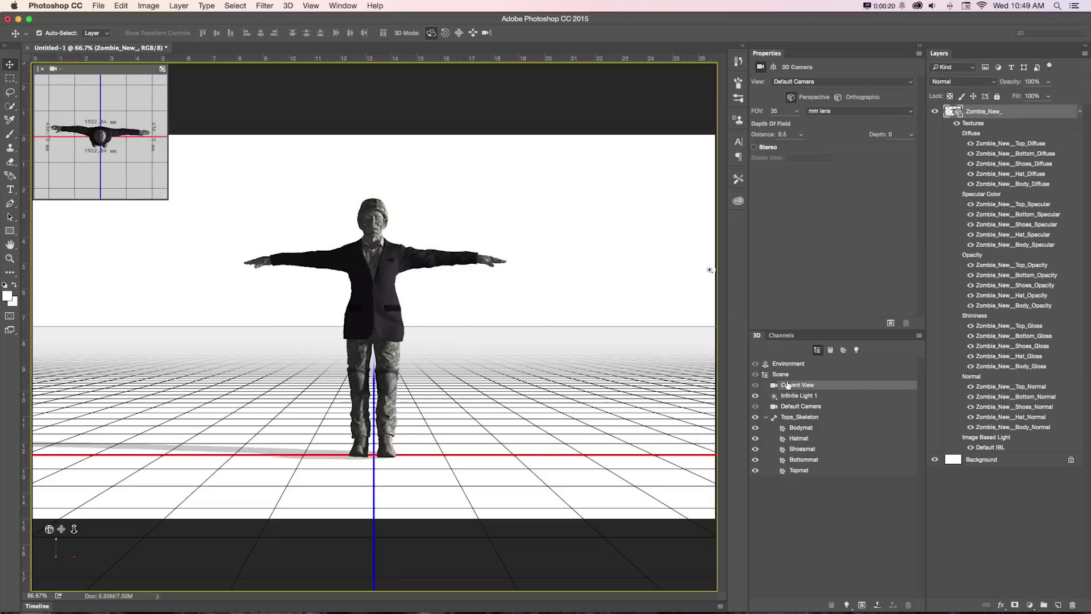
click(473, 33)
drag(454, 147, 423, 228)
click(431, 32)
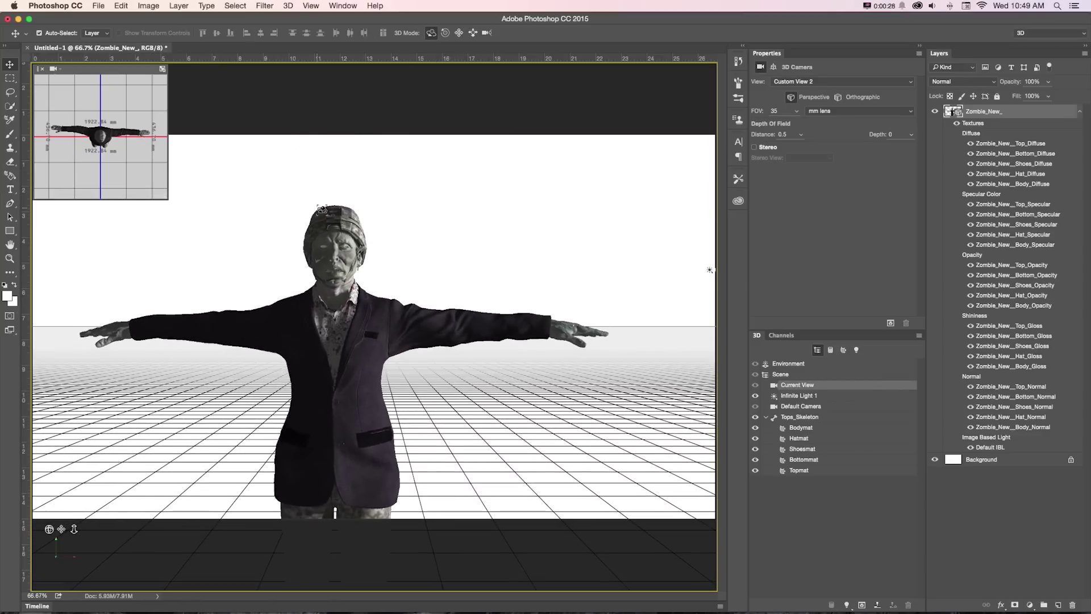
drag(322, 209, 370, 210)
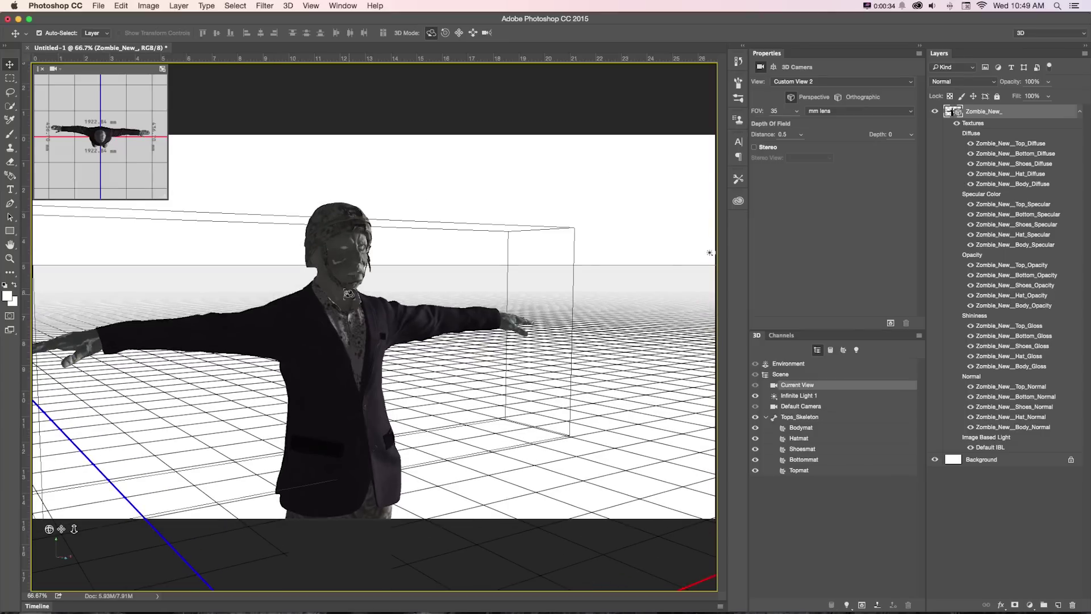
click(348, 294)
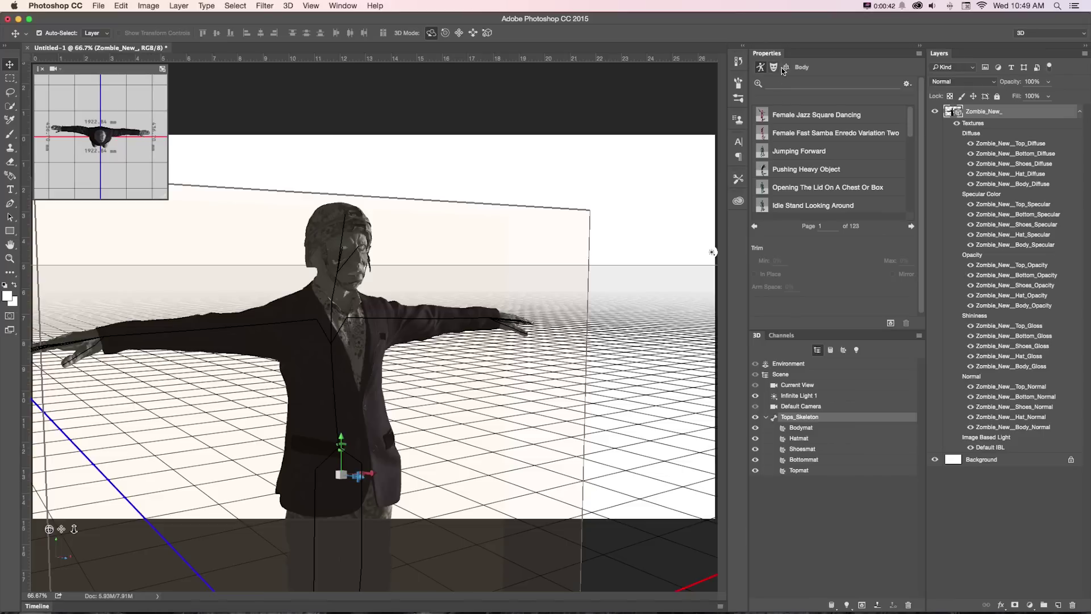
Apply the Pouring And Serving Drinks animation and scrub the timeline to about two seconds.
drag(910, 123, 909, 180)
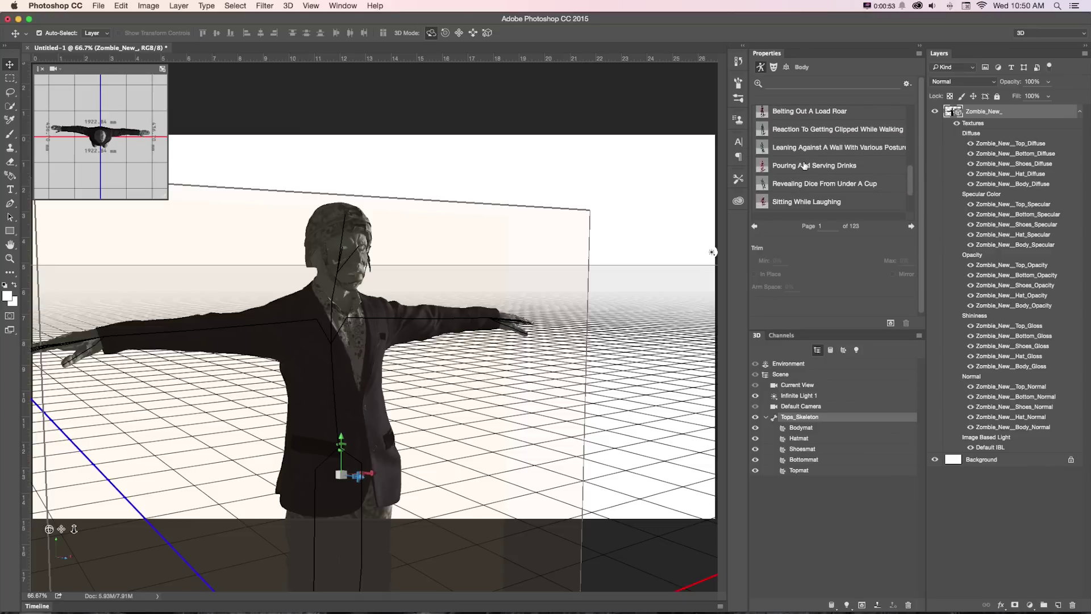
click(778, 166)
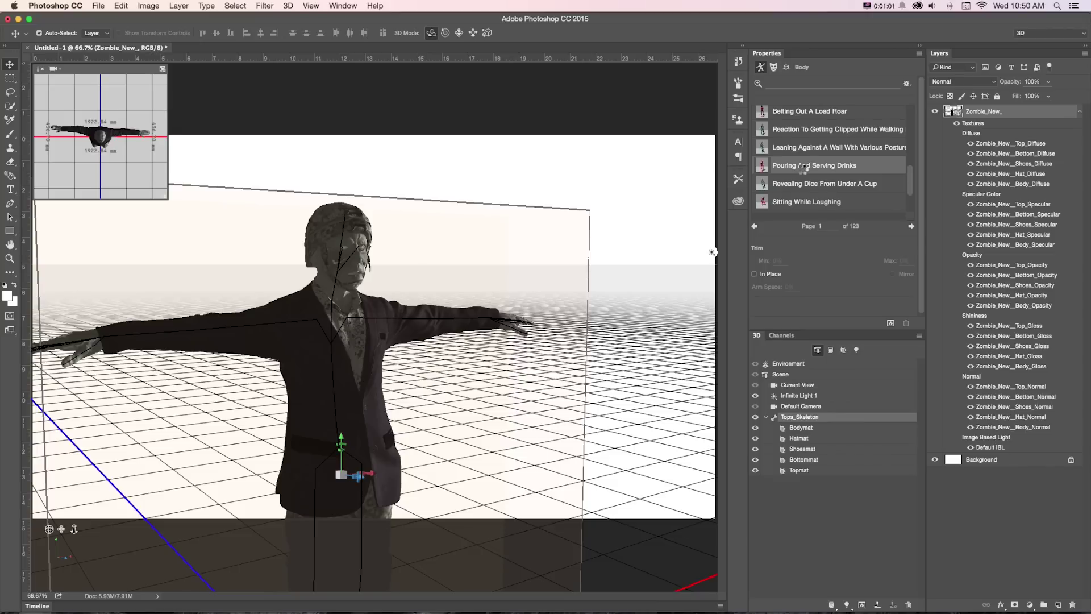
click(36, 606)
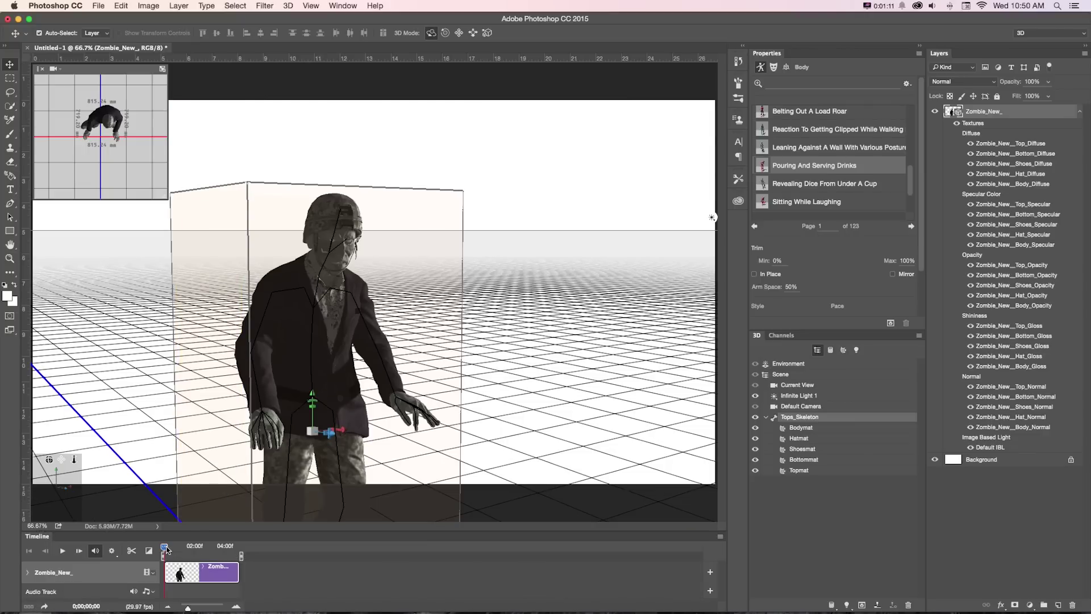
drag(166, 549, 204, 544)
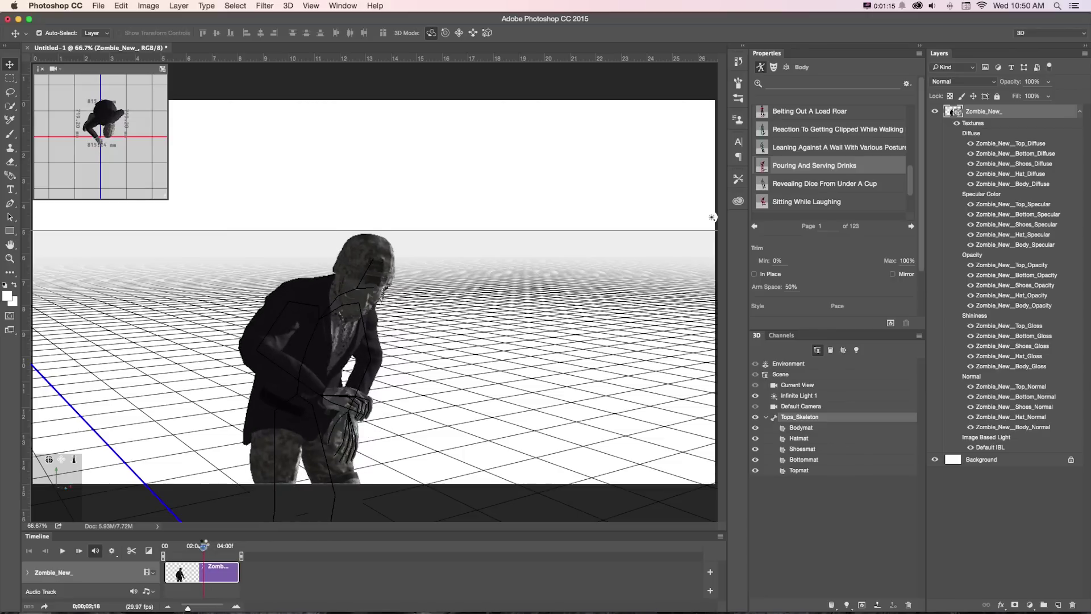
Raise and shift the zombie slightly left, then close the small camera preview.
drag(493, 201, 503, 25)
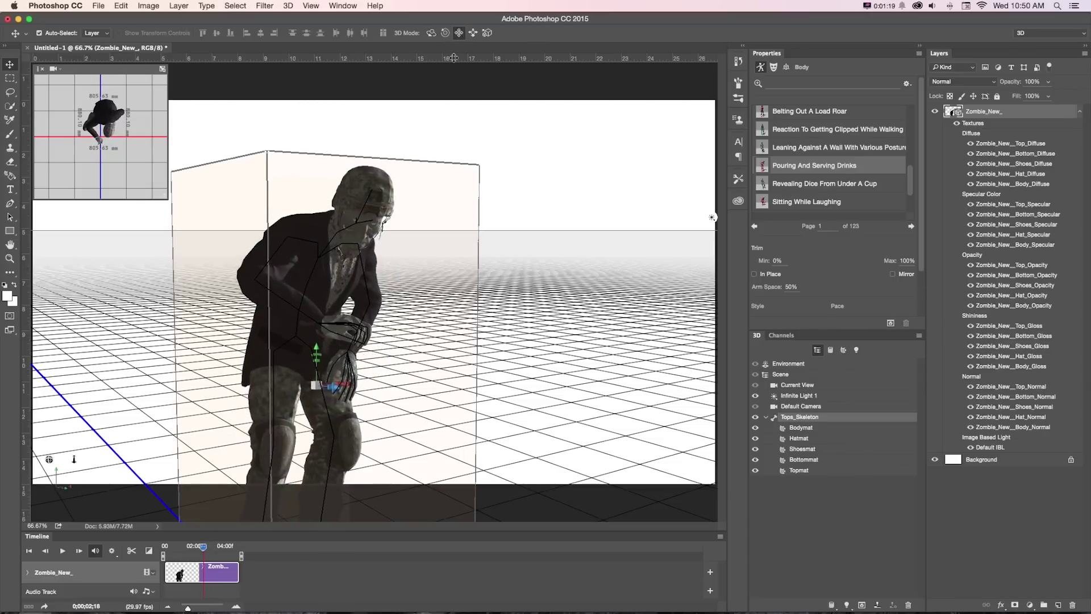
drag(460, 105, 447, 105)
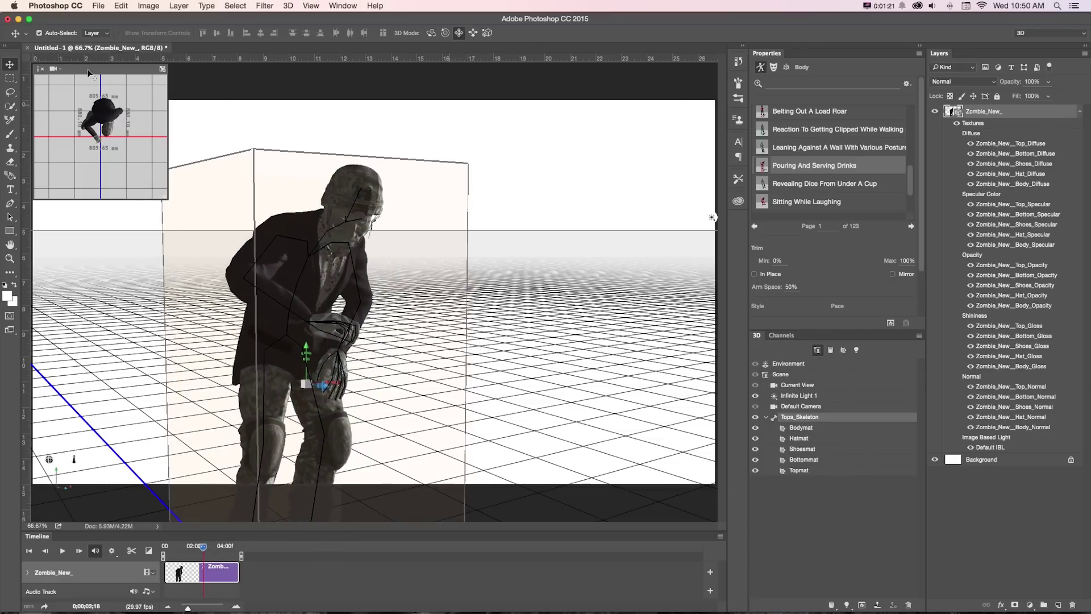
click(42, 69)
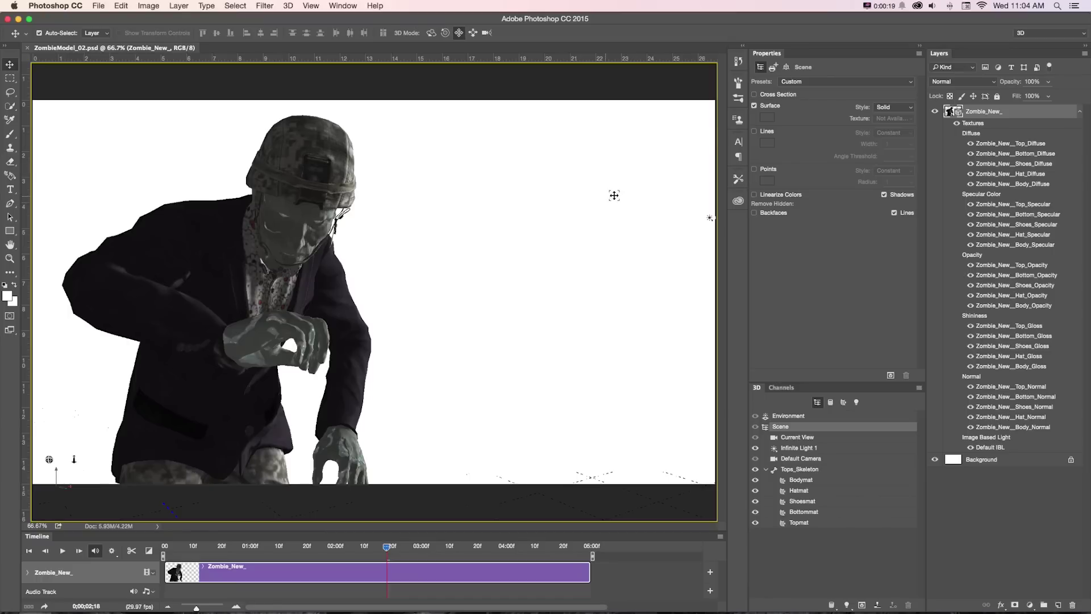
Fill the Background layer with a dark red foreground colour.
click(919, 45)
click(1079, 112)
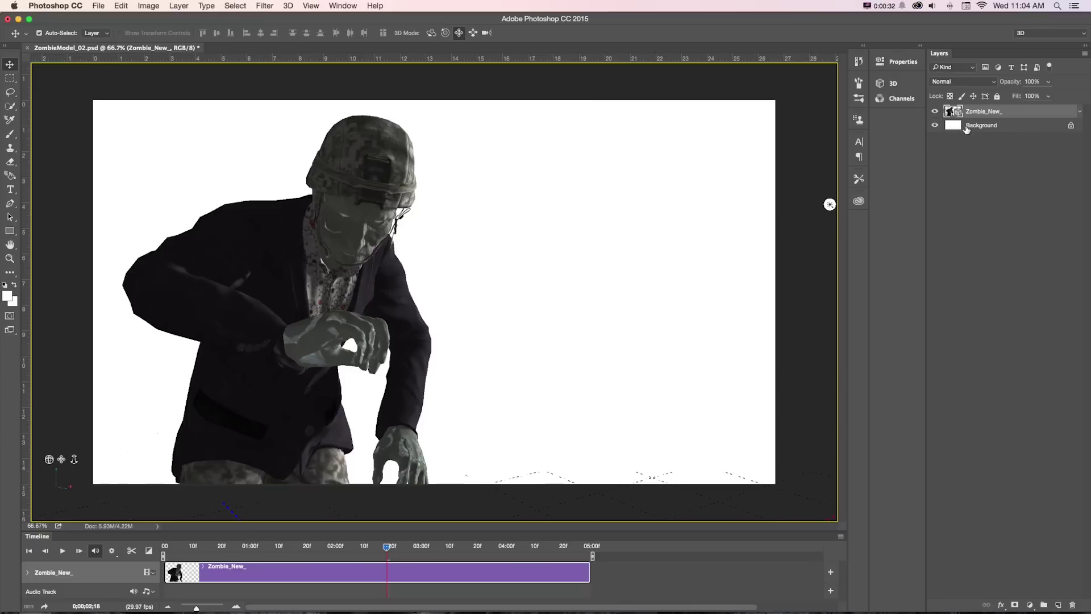
click(966, 127)
click(7, 295)
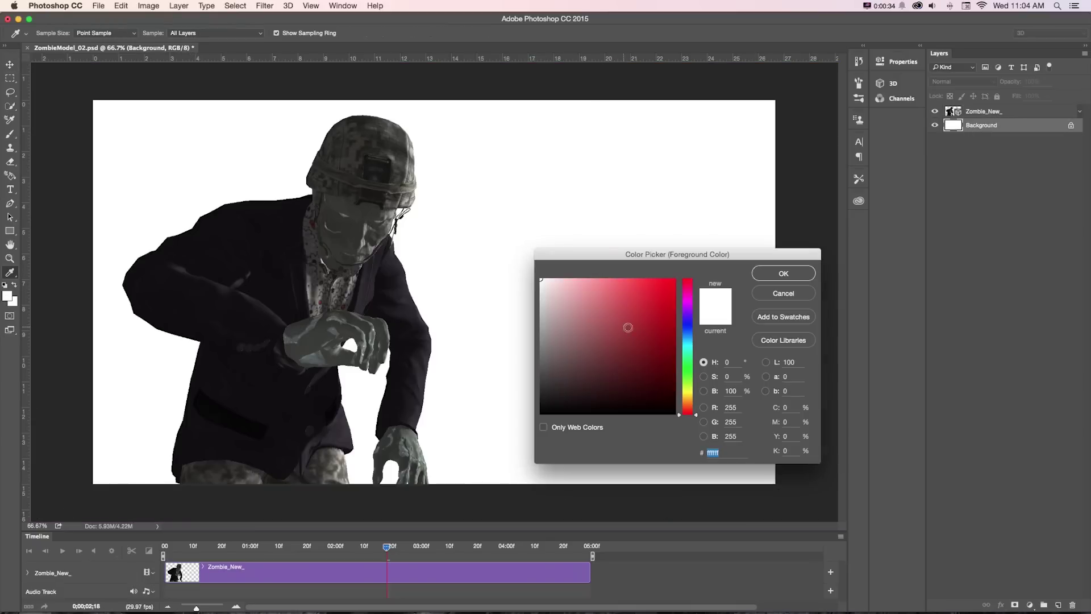
click(674, 350)
key(Return)
key(v)
key(alt+BackSpace)
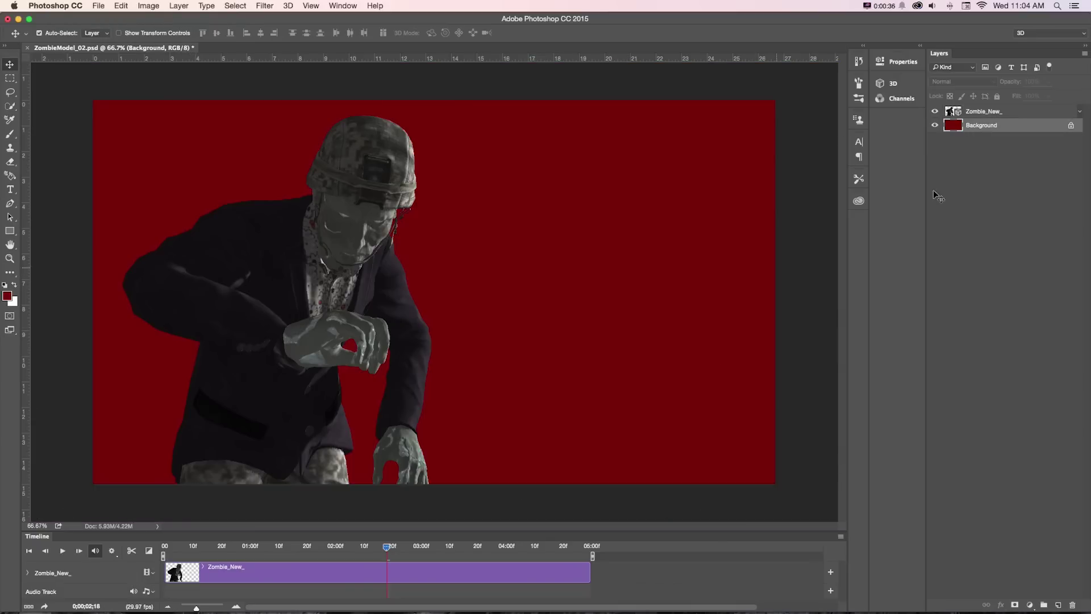
click(983, 110)
click(981, 125)
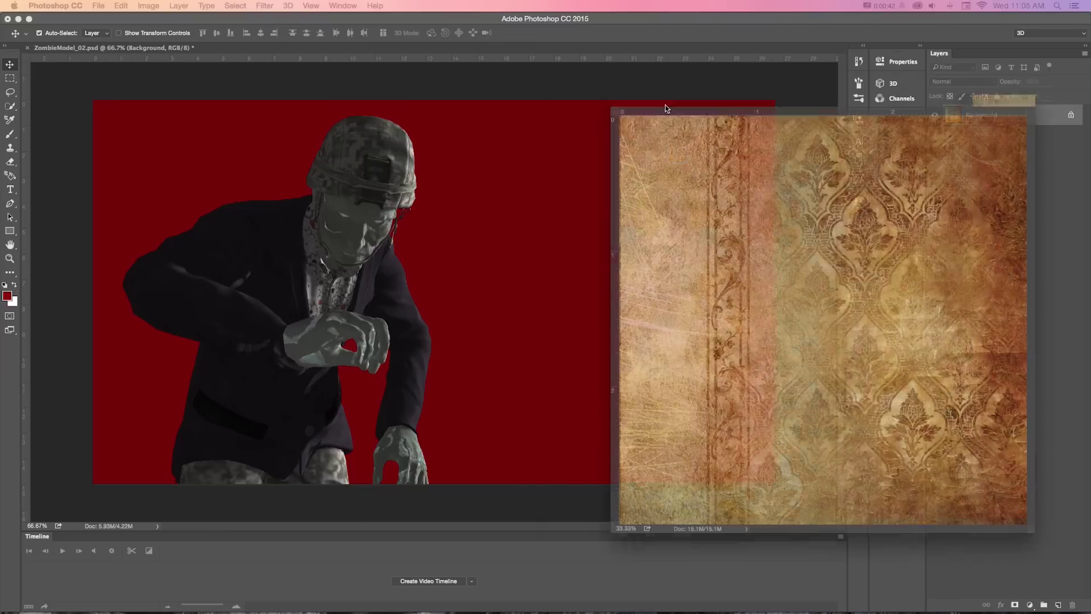
Paste grungy_pattern.jpg as Layer 1, scale it to the canvas, and cycle blend modes.
key(super+c)
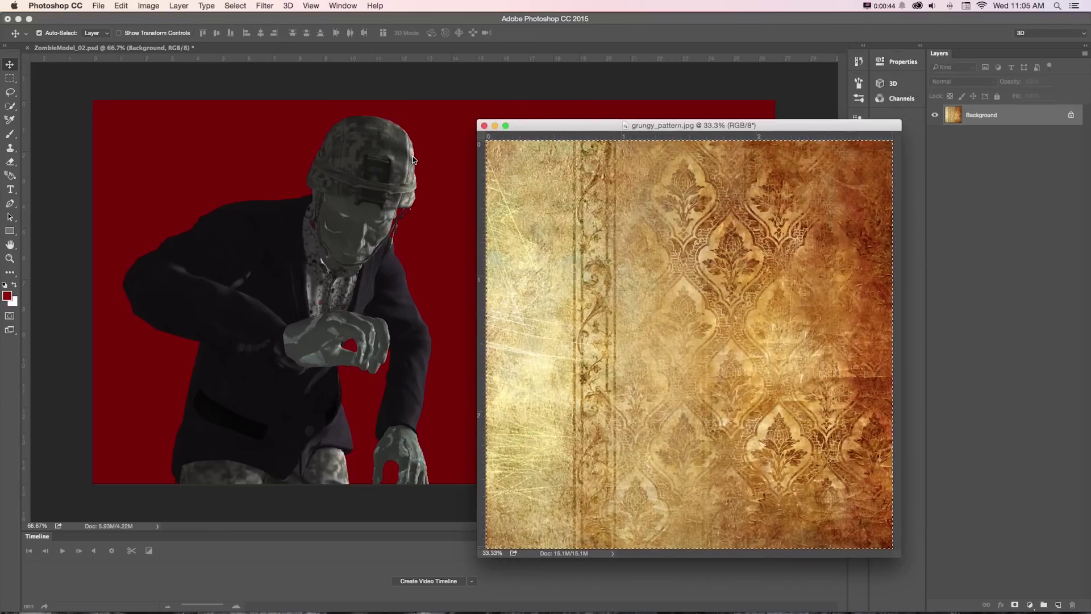
key(super+w)
key(super+v)
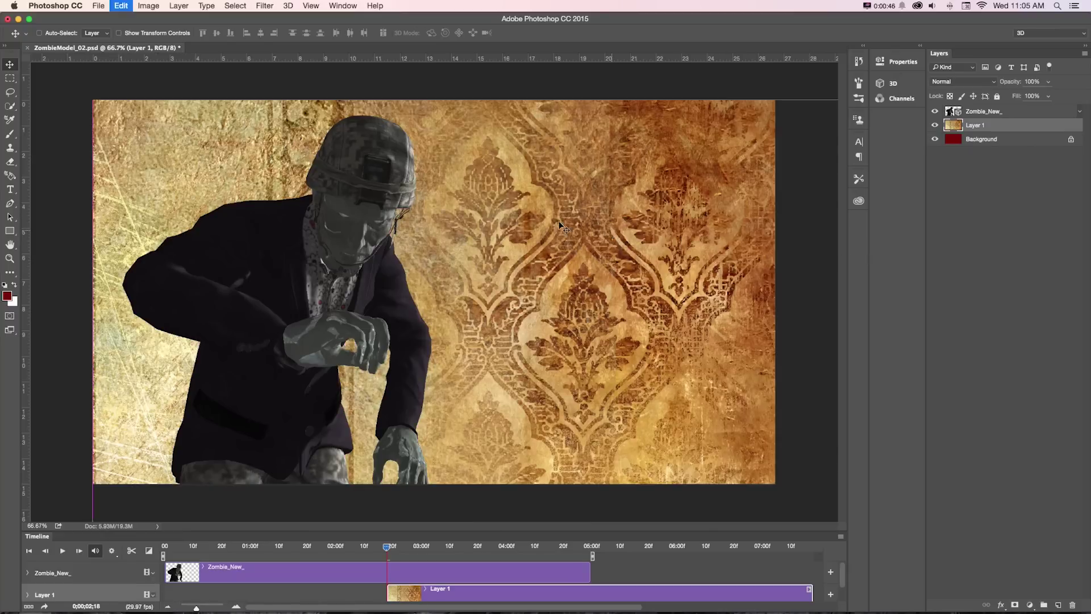
key(super+t)
shift+drag(93, 100, 343, 351)
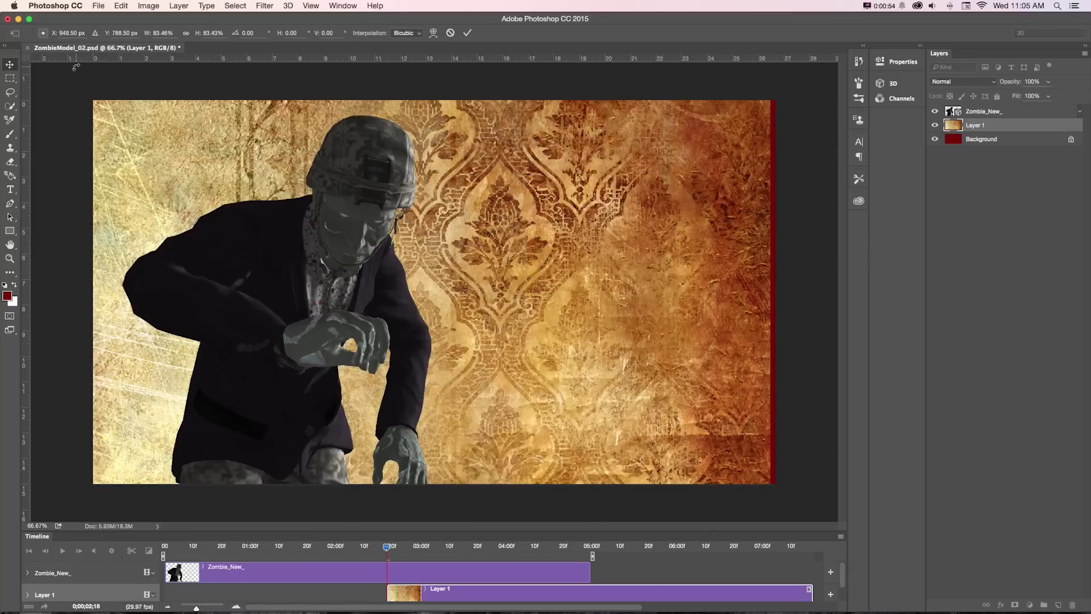
key(shift+plus)
key(shift+plus)
key(shift+plus)
key(shift+plus)
key(shift+plus)
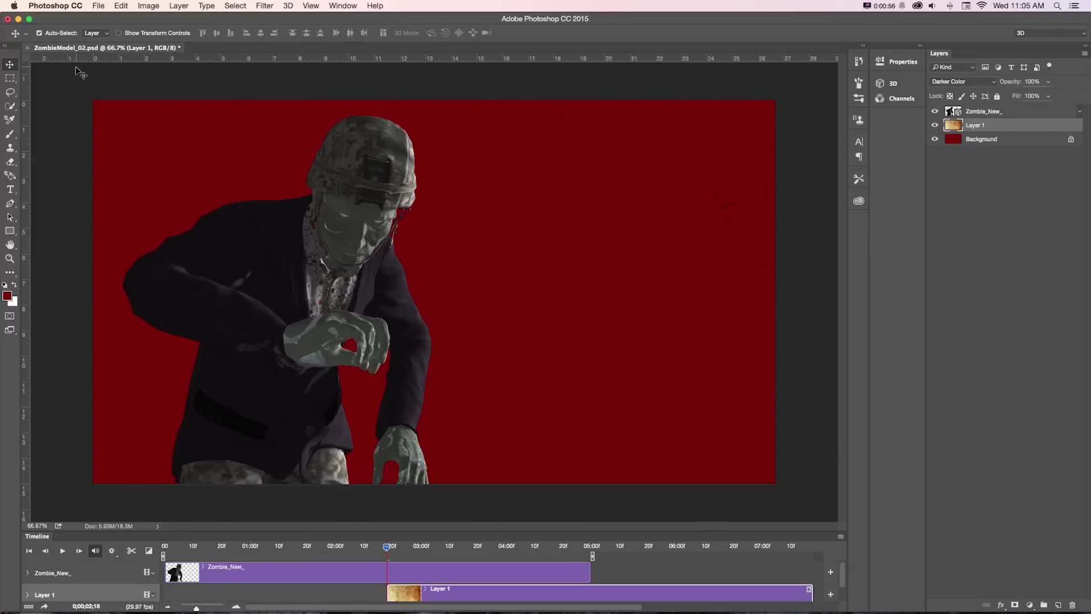
key(shift+minus)
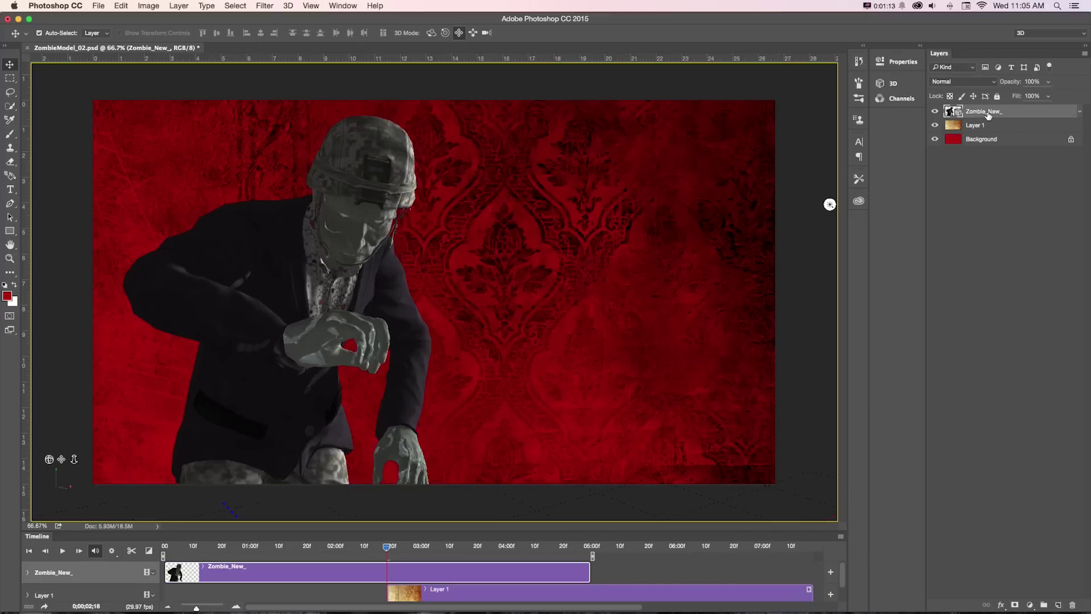
Add a red Color Overlay in Multiply mode to the zombie layer.
click(178, 6)
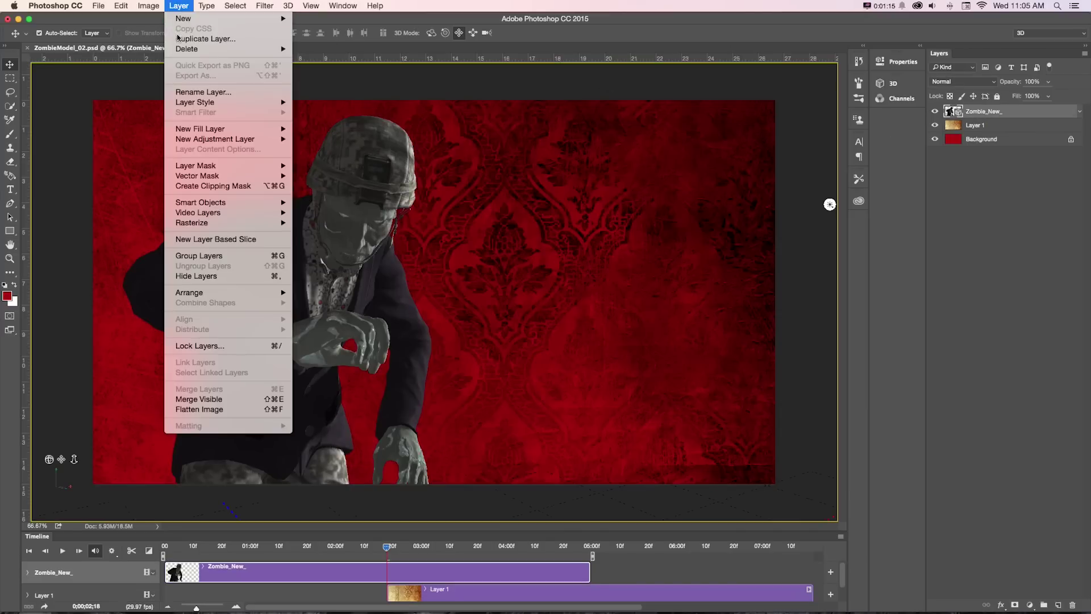
mouse_move(200, 104)
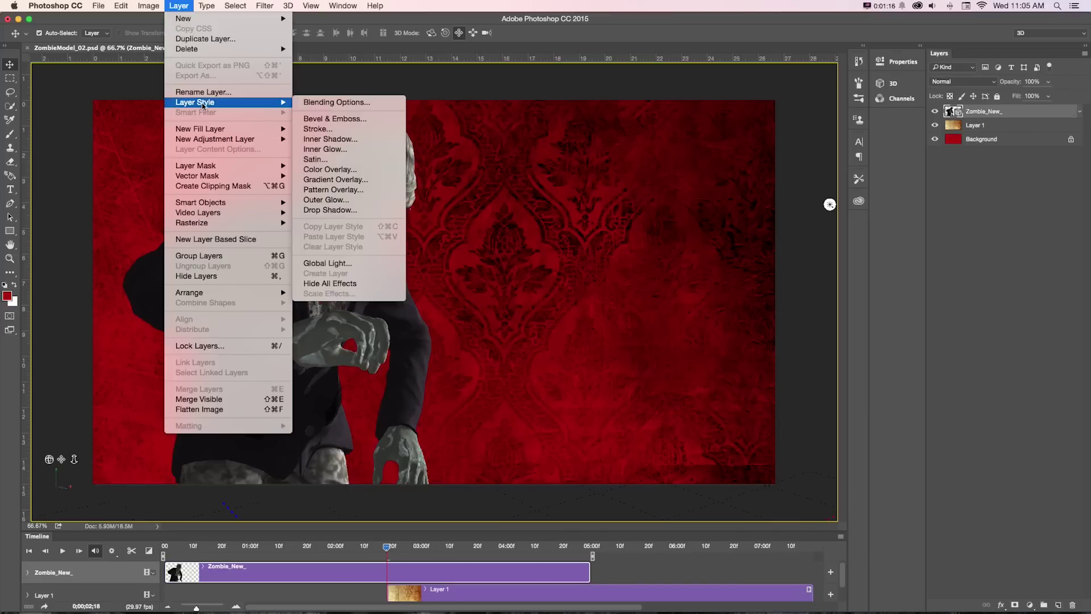
click(367, 169)
drag(707, 325, 543, 186)
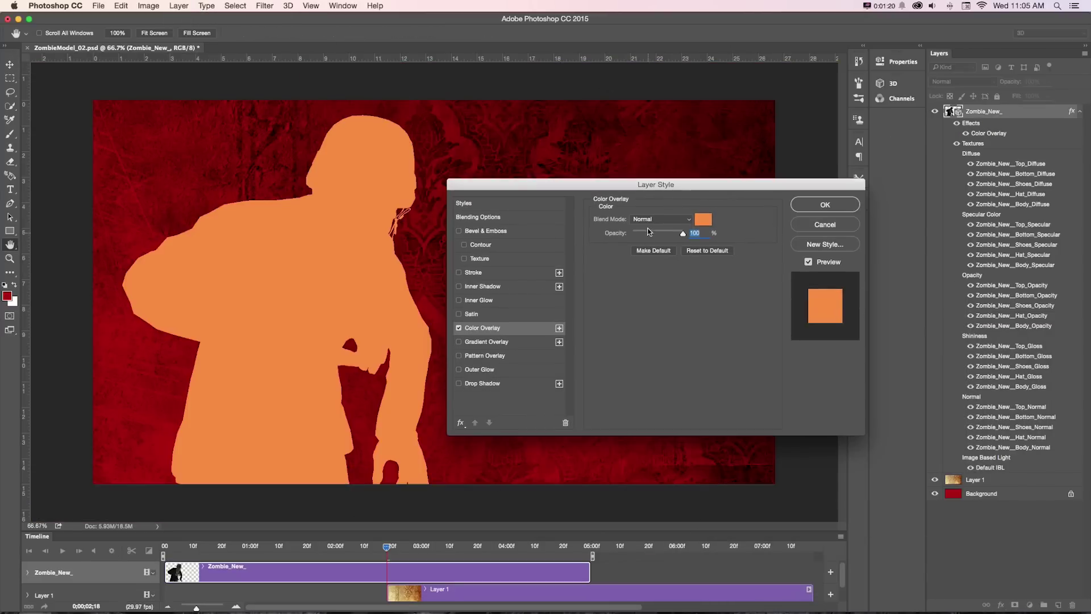
click(703, 218)
drag(686, 307, 685, 282)
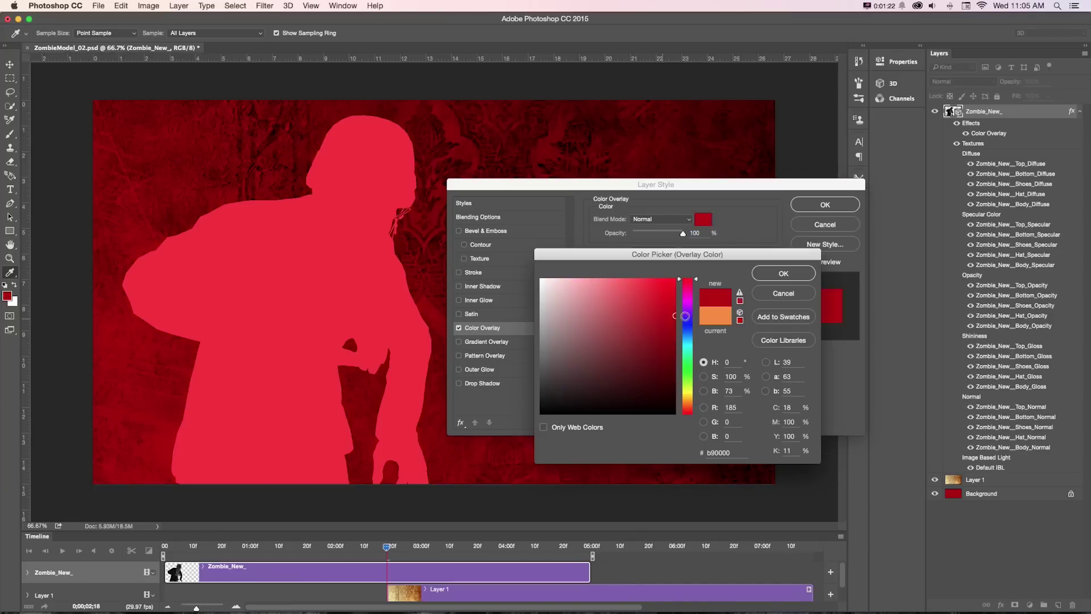
click(779, 275)
click(666, 220)
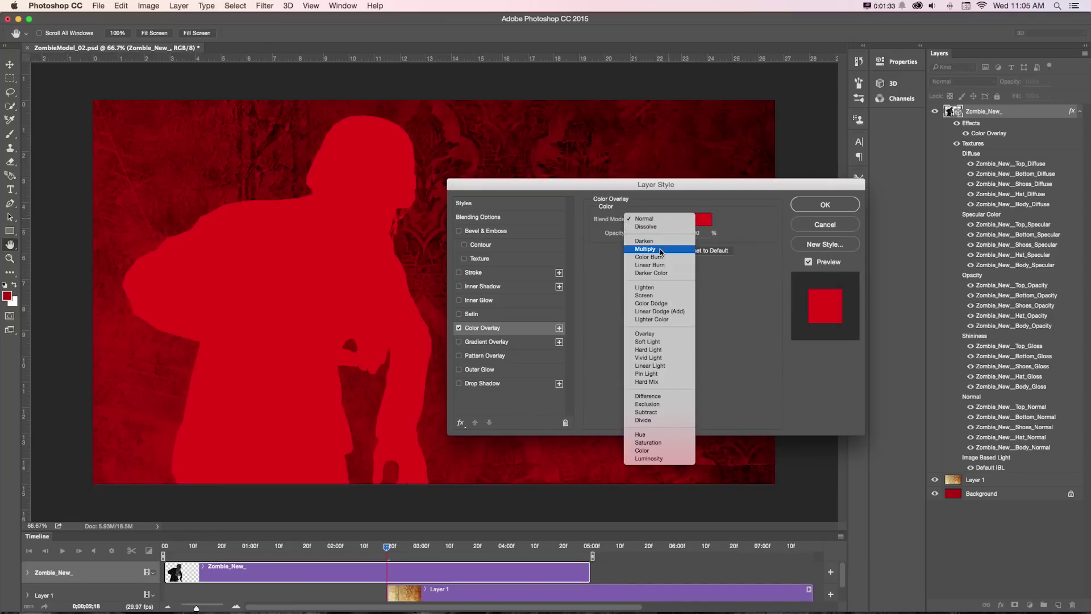
click(653, 243)
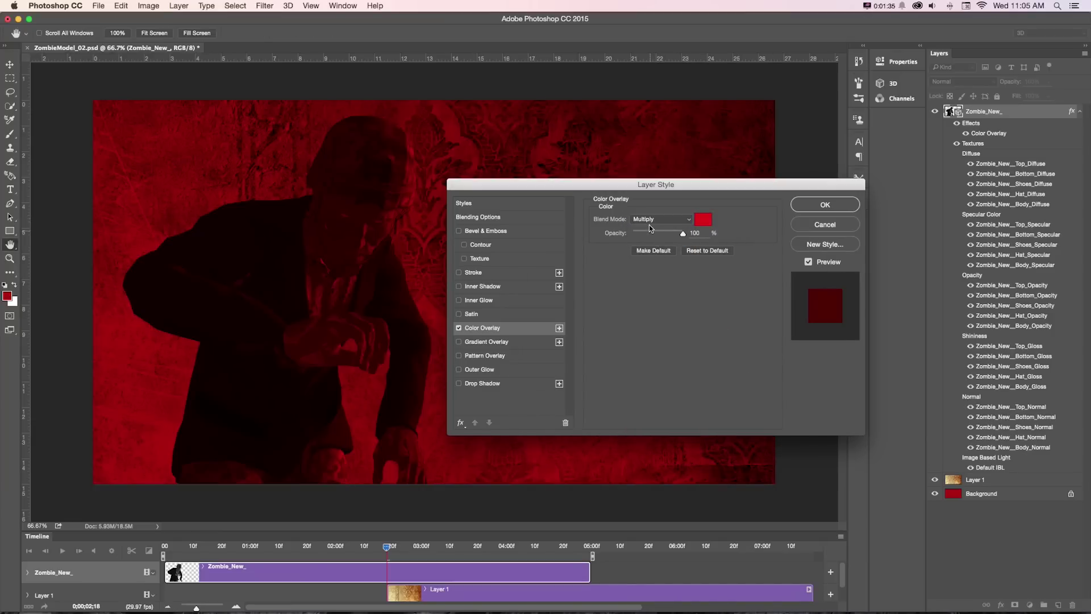
click(703, 220)
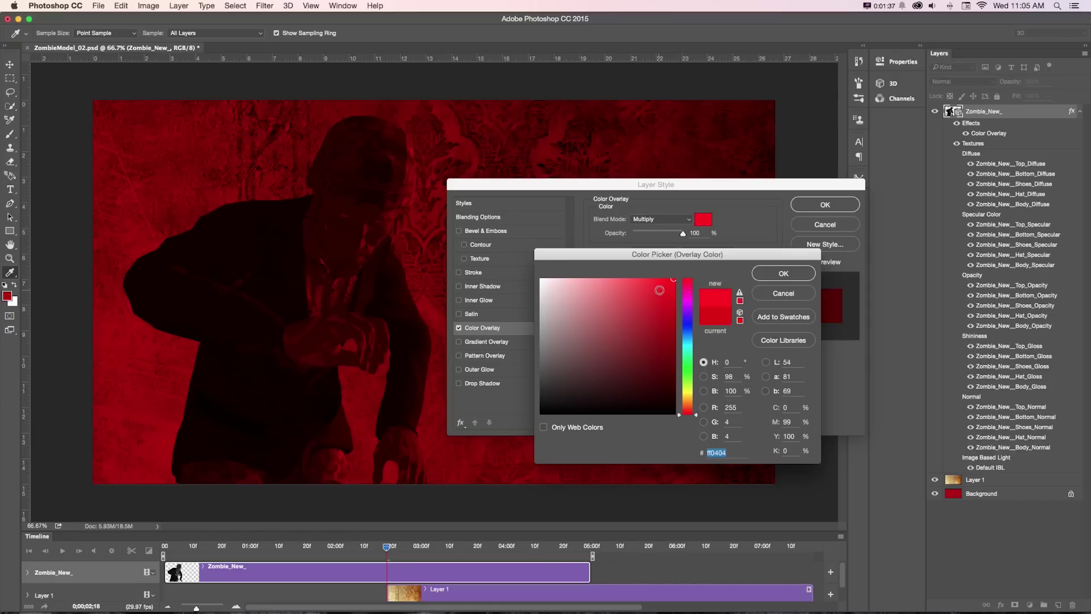
click(764, 276)
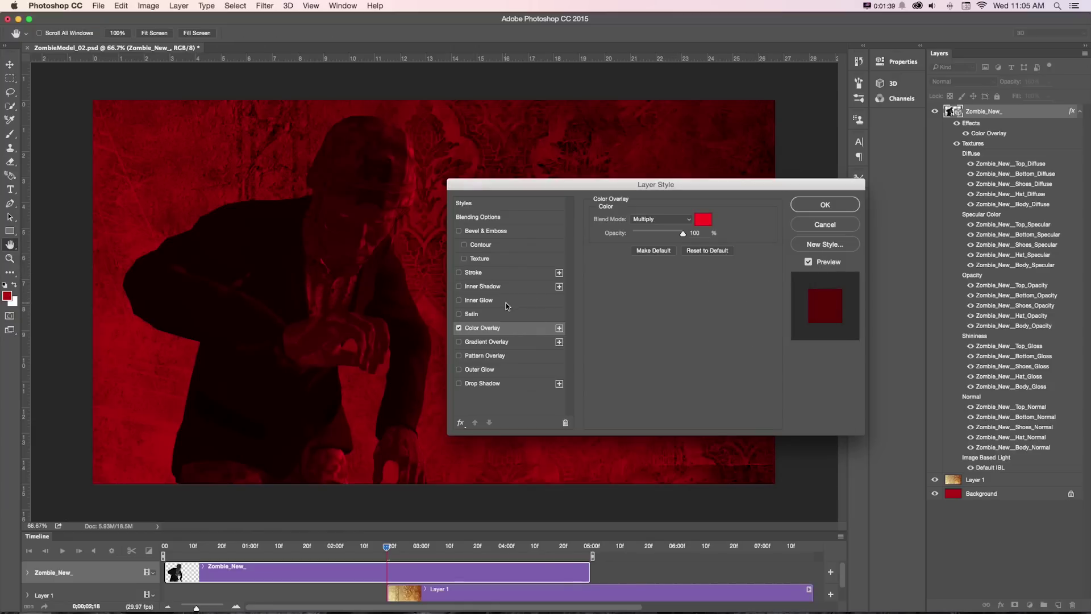
Add a bright red fa0000 Stroke positioned outside the zombie.
click(469, 273)
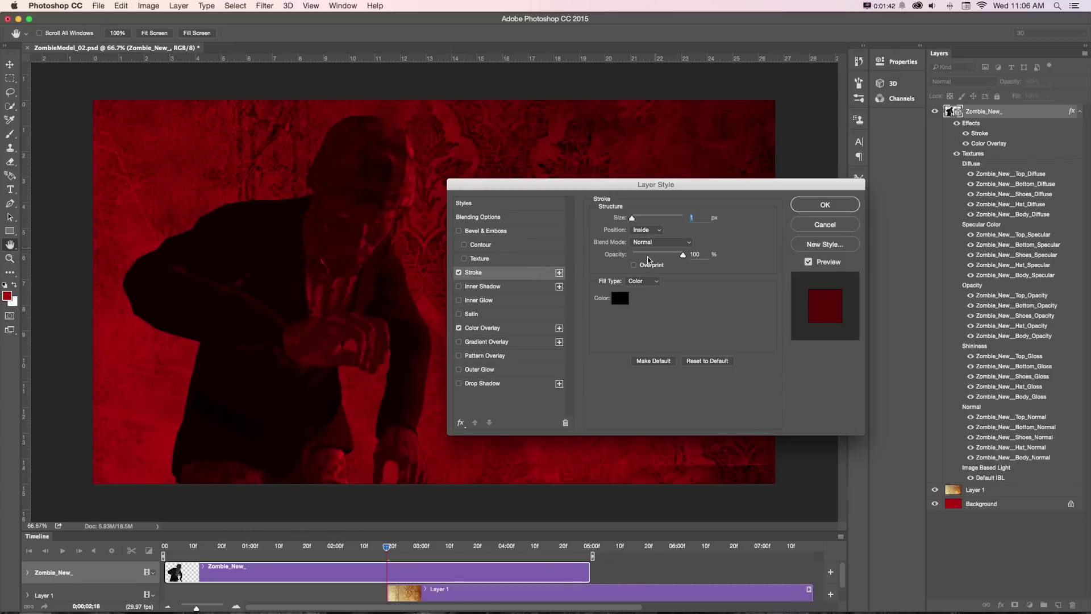
click(593, 291)
drag(543, 280, 596, 277)
click(687, 280)
click(675, 280)
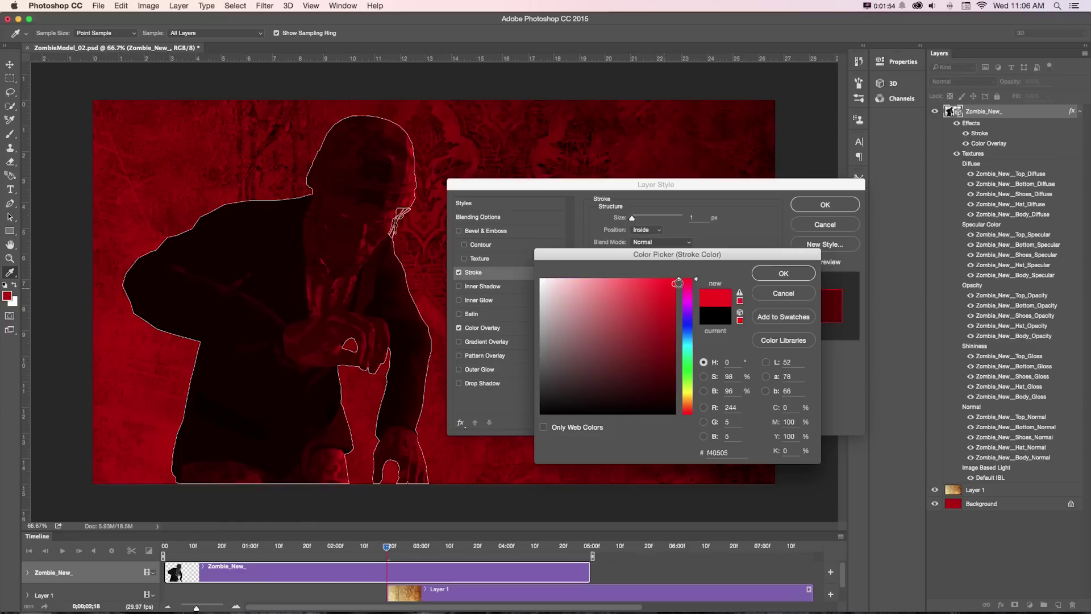
click(772, 274)
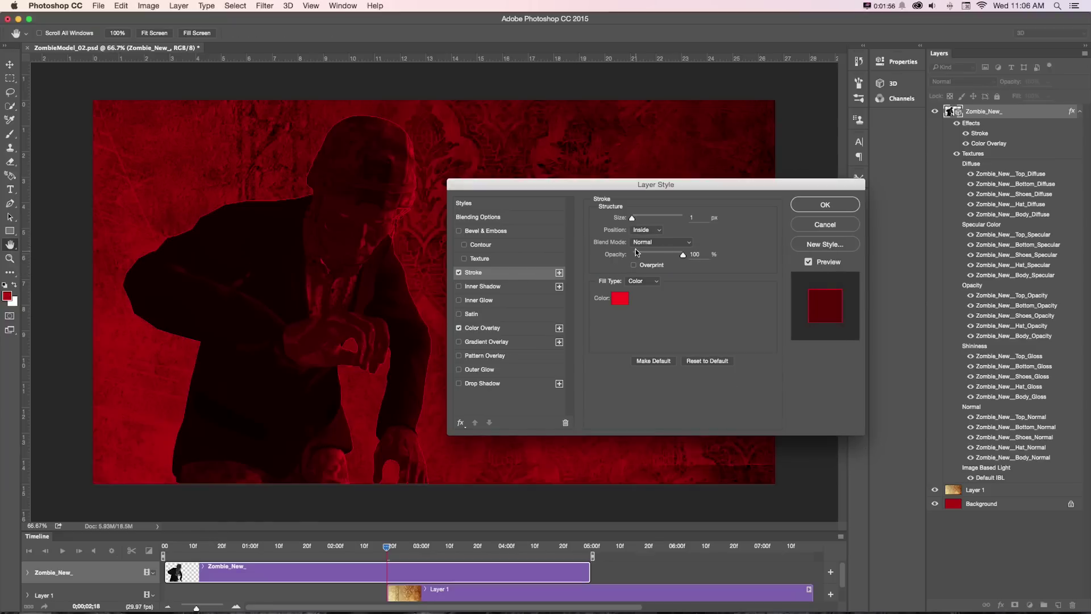
click(651, 231)
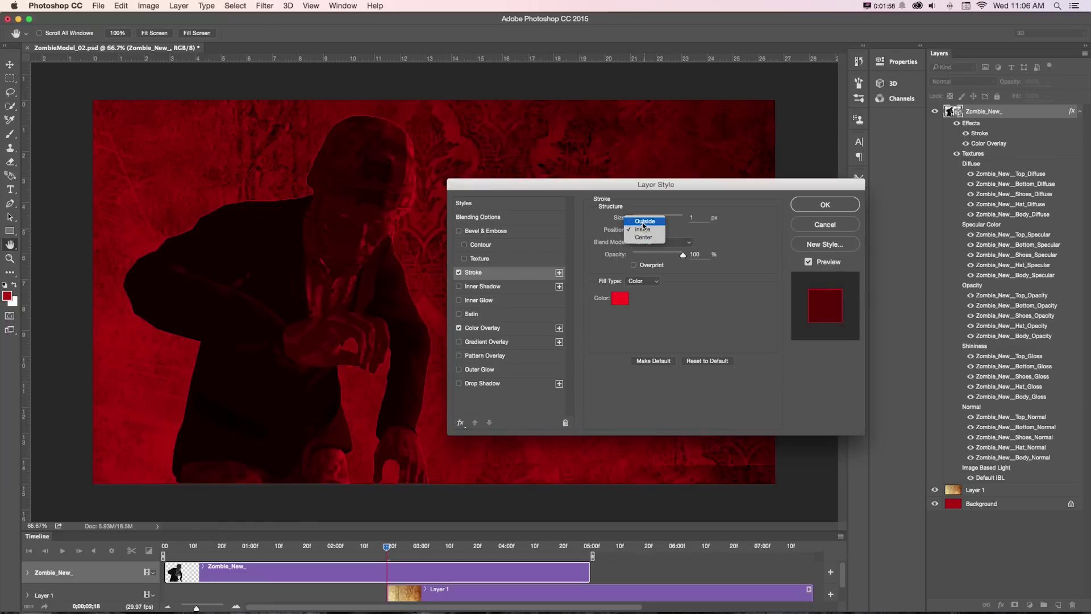
click(633, 220)
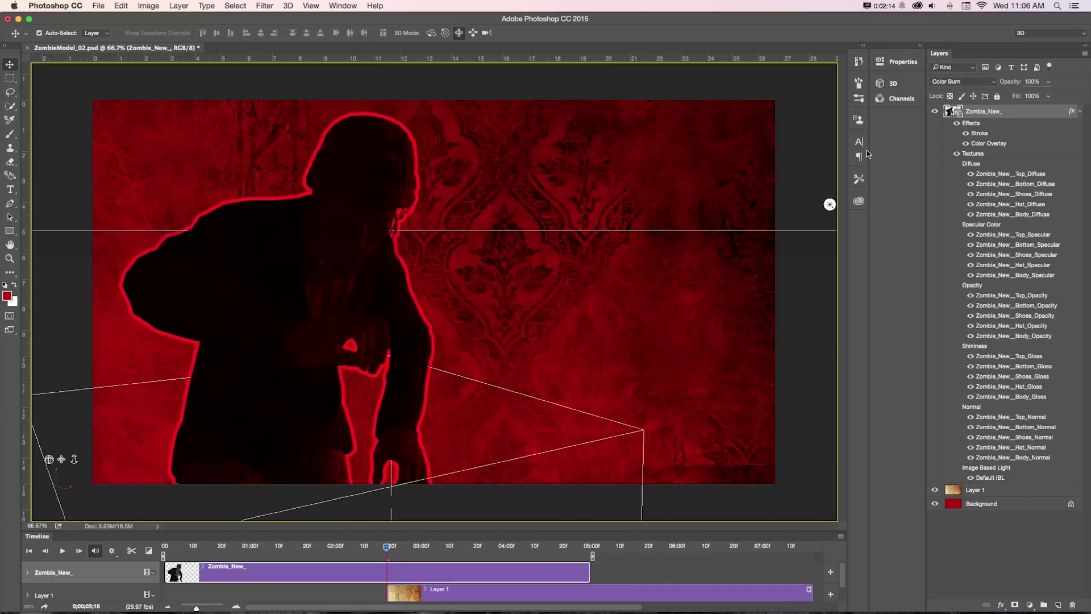
Try the Linear Dodge (Add) and Lighter Color blend modes on the zombie layer.
key(shift+plus)
key(shift+plus)
key(shift+plus)
key(shift+plus)
key(shift+plus)
key(shift+plus)
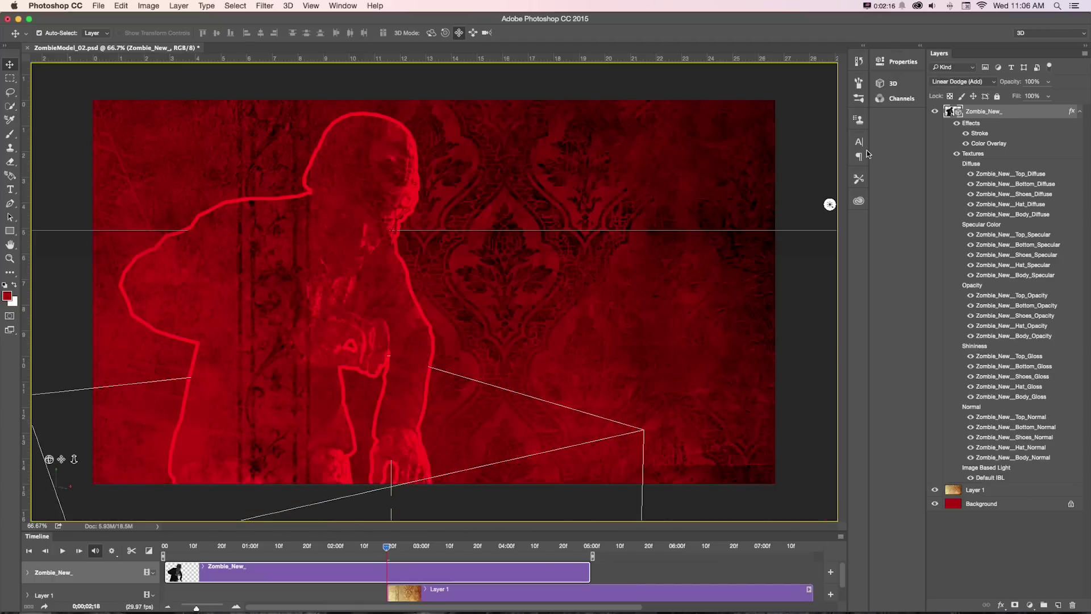
key(shift+plus)
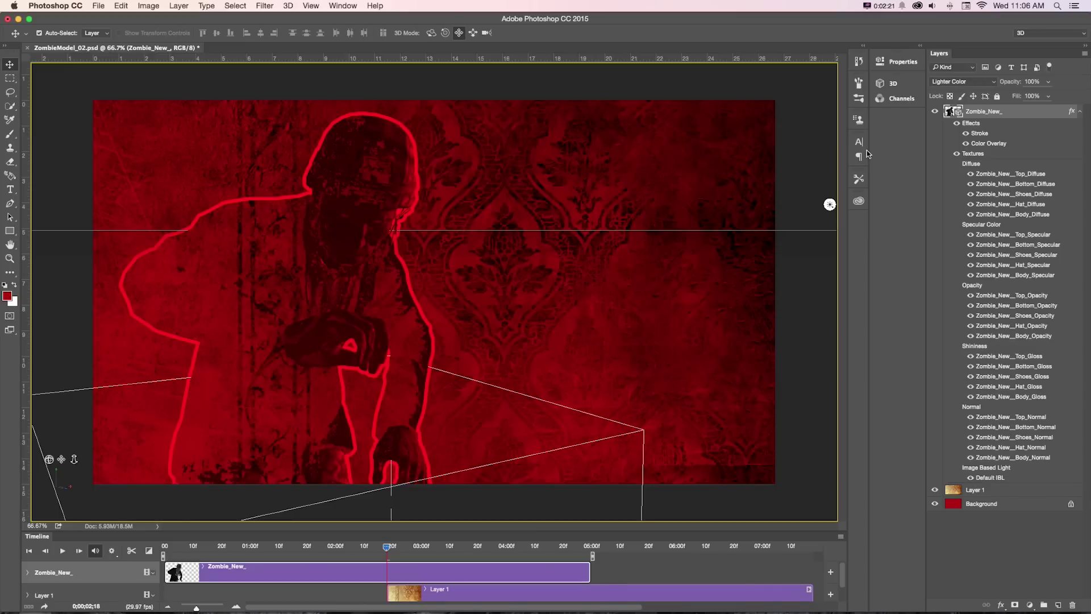
key(super)
Duplicate the zombie layer, set the copy to Luminosity, and open its layer style.
key(super+j)
key(shift+minus)
key(shift+minus)
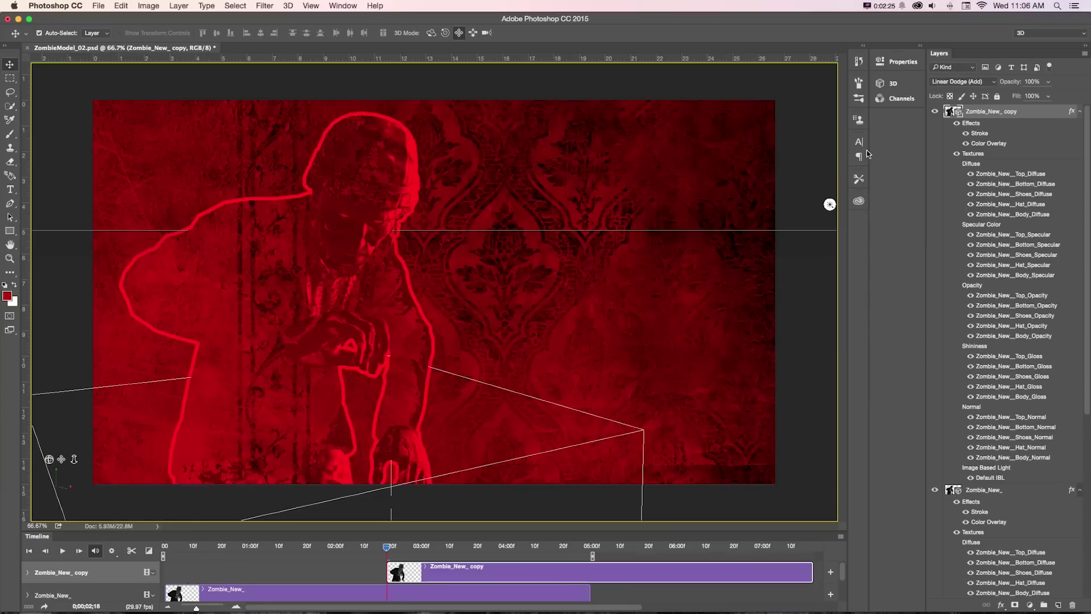
key(shift+minus)
key(shift+minus)
key(shift+minus)
key(shift+minus)
key(shift+minus)
key(shift+minus)
key(shift+minus)
key(shift+minus)
key(shift+minus)
key(shift+minus)
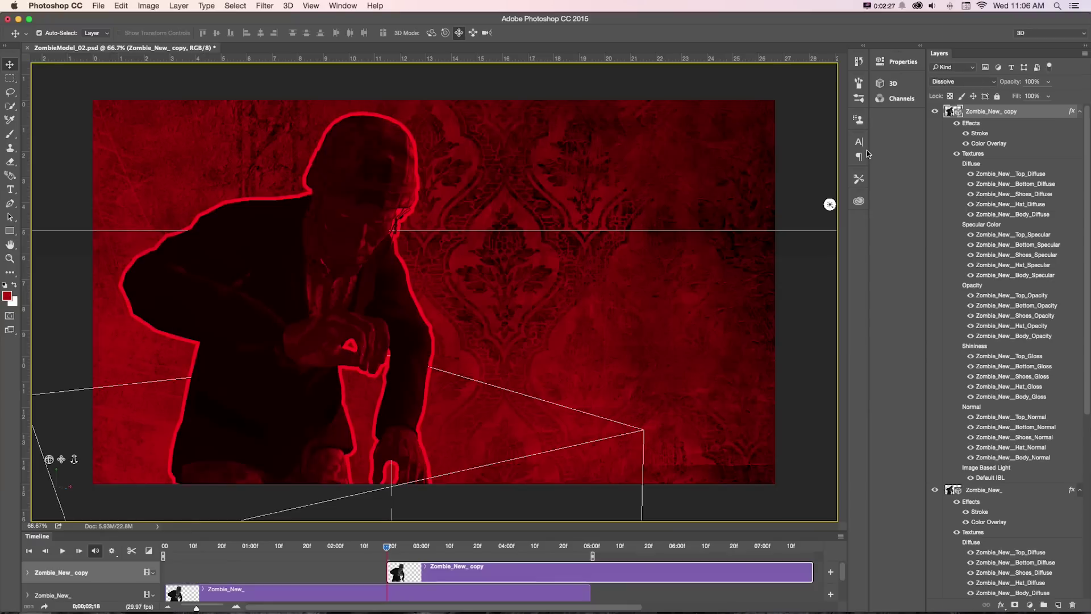
key(shift+minus)
key(shift+equal)
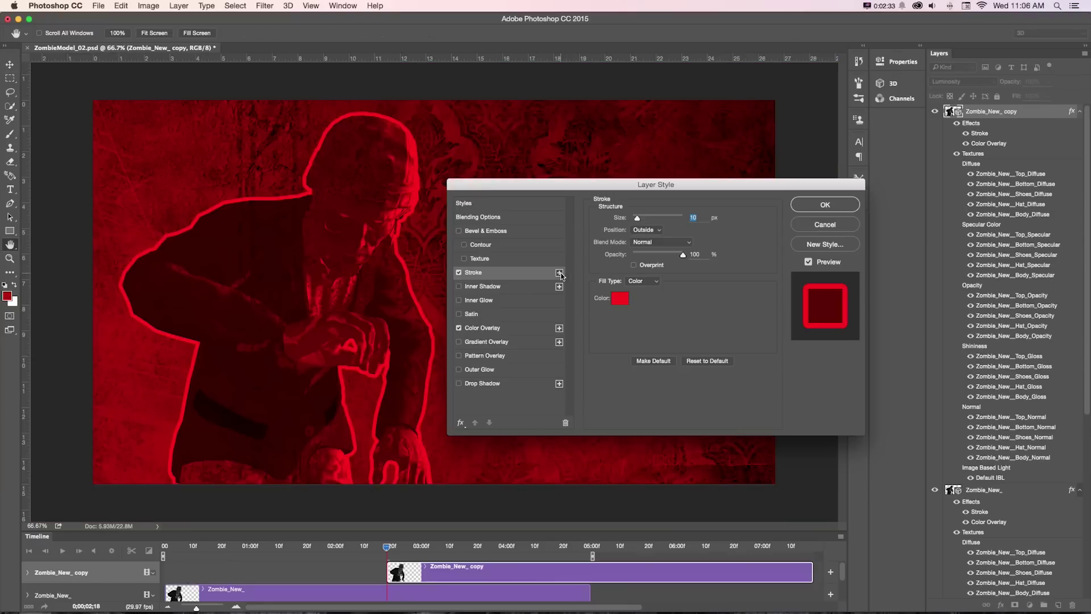
Give the zombie copy a second 29 px outside stroke in dark red, Overlay mode, and apply it.
click(559, 273)
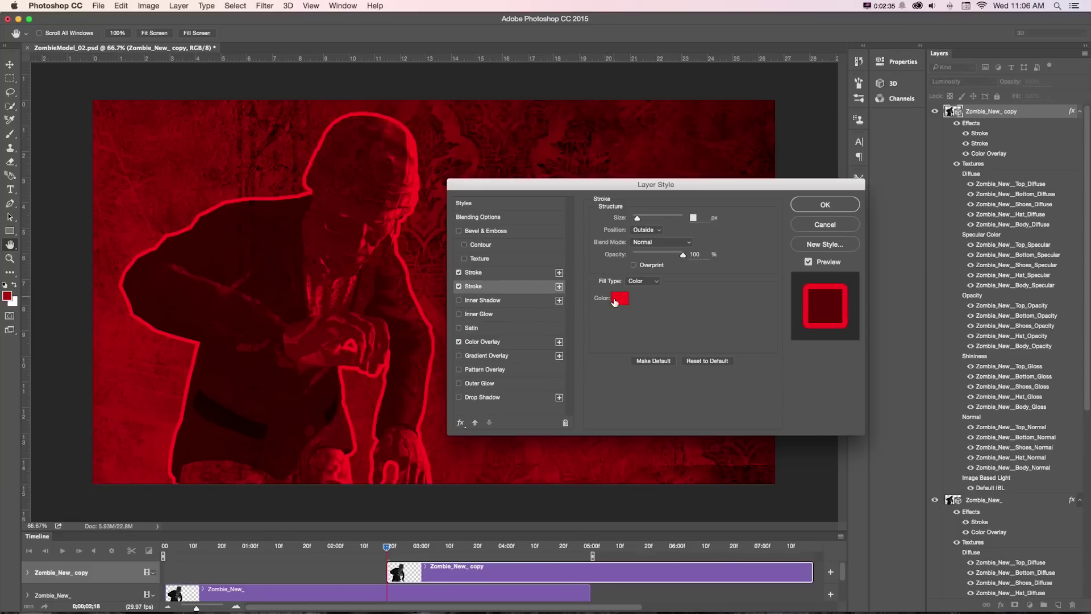
click(618, 297)
click(675, 408)
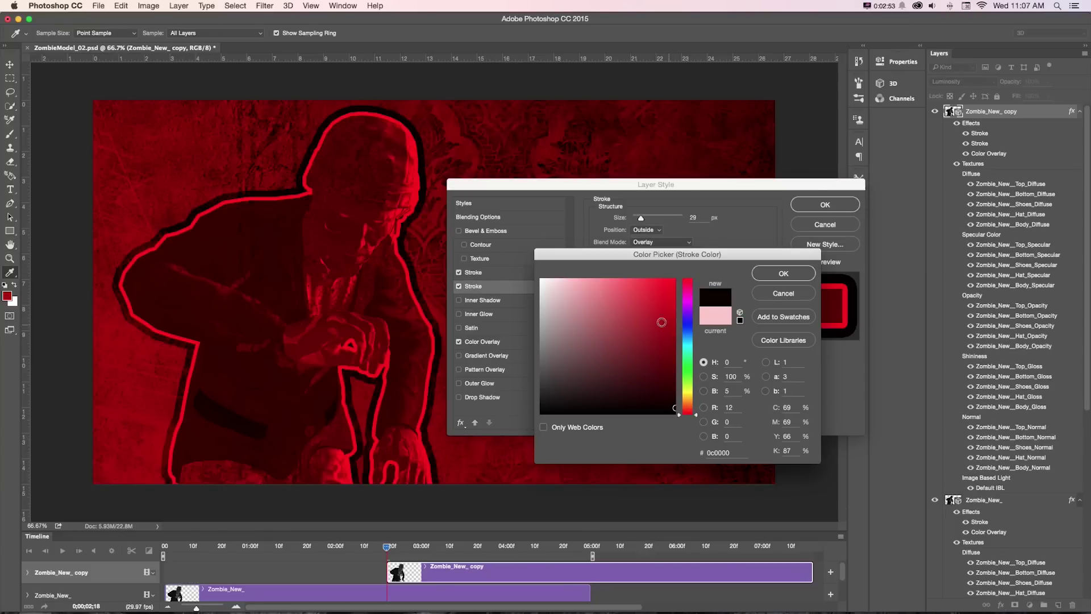
click(662, 347)
click(784, 273)
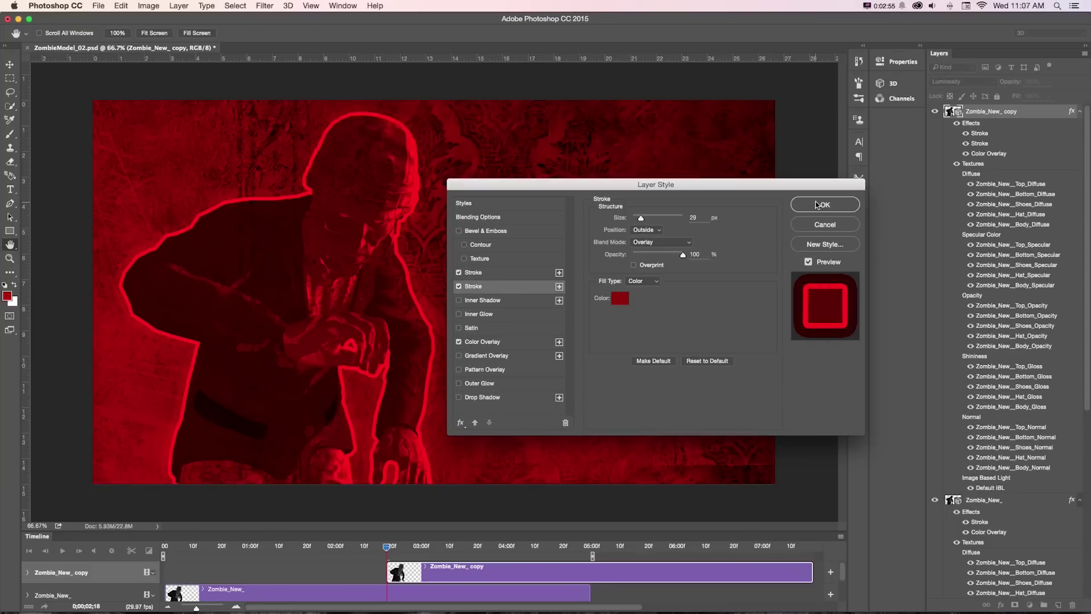
click(816, 205)
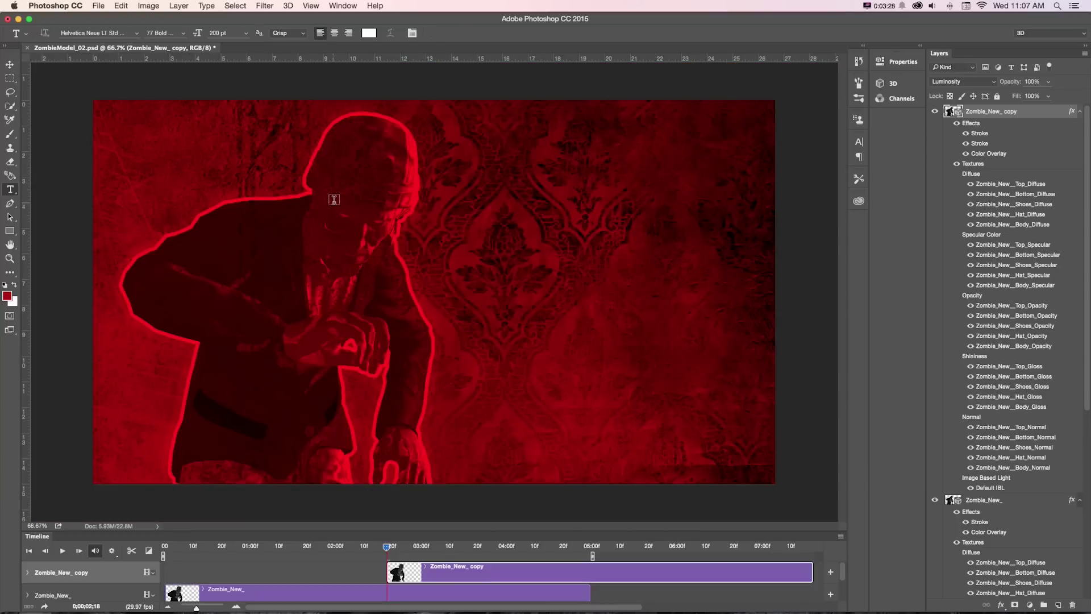
Create a text box right of the zombie's head reading 'NIGHTMARE' with '2015' on a second line.
drag(359, 192, 751, 389)
text(NIGHT)
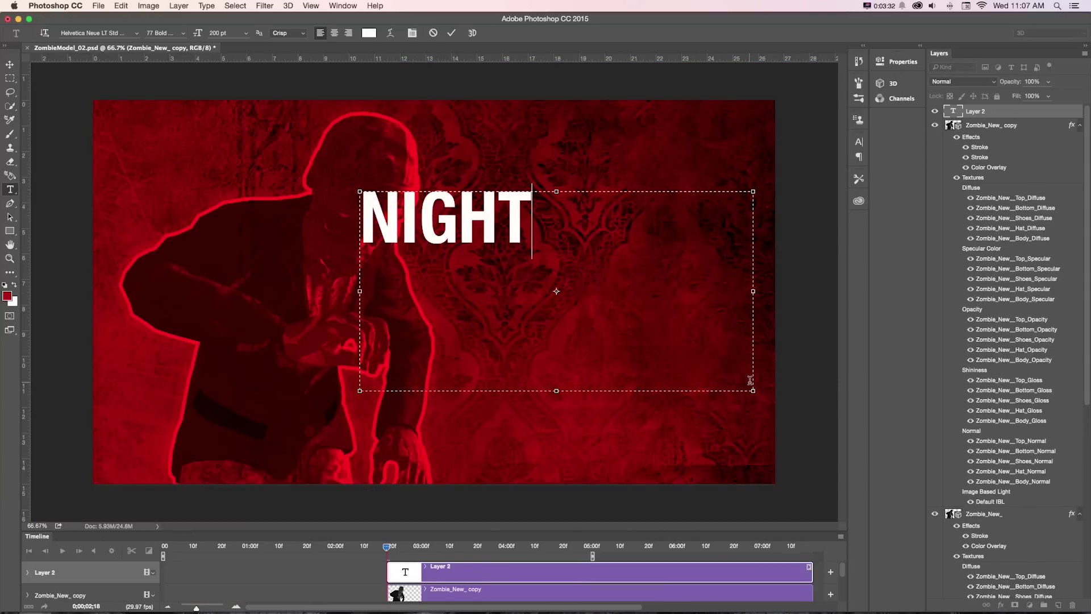
text(MARE)
key(Return)
text(2015)
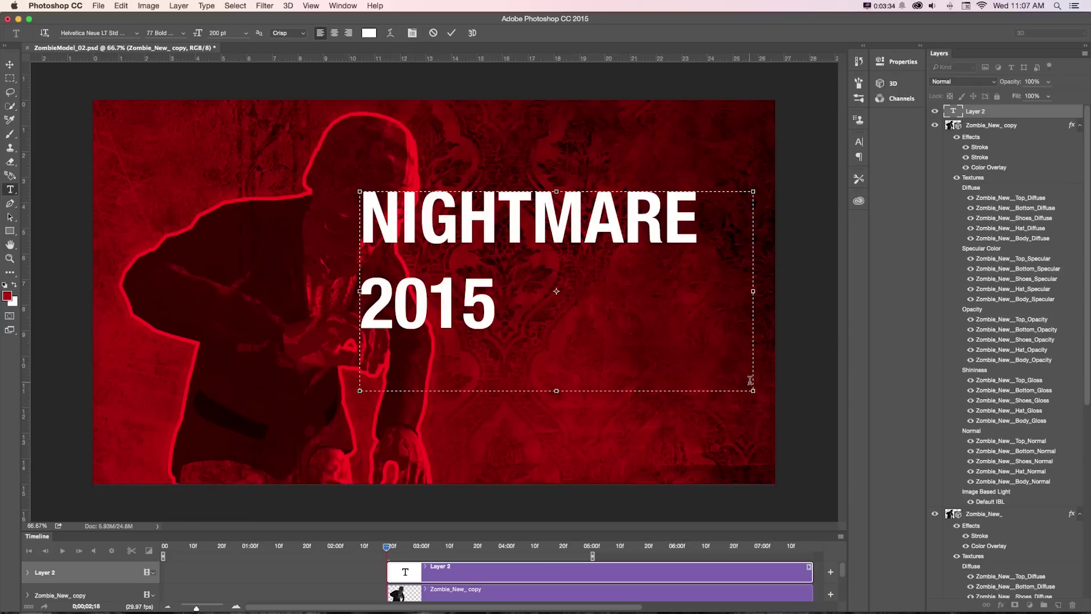
Set the title's leading to 225 and move the text further right.
drag(501, 319, 293, 321)
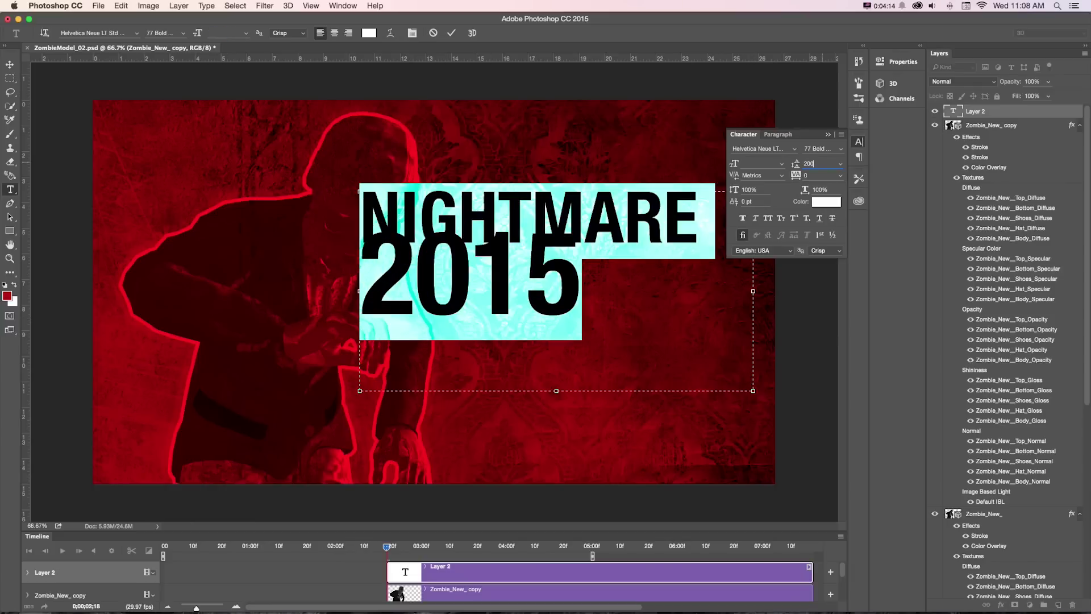
key(Return)
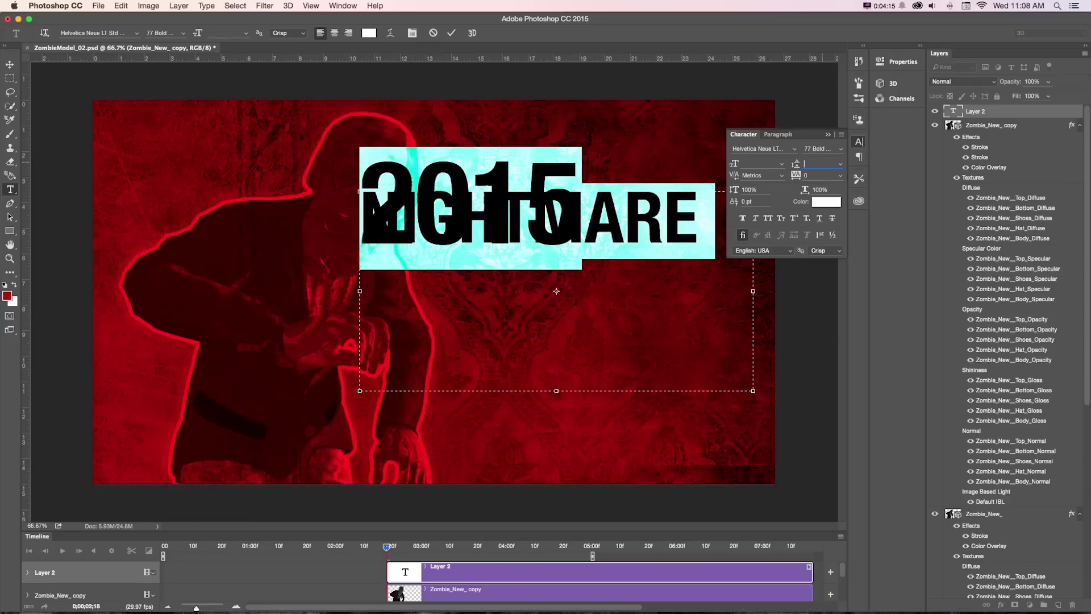
text(225)
key(Return)
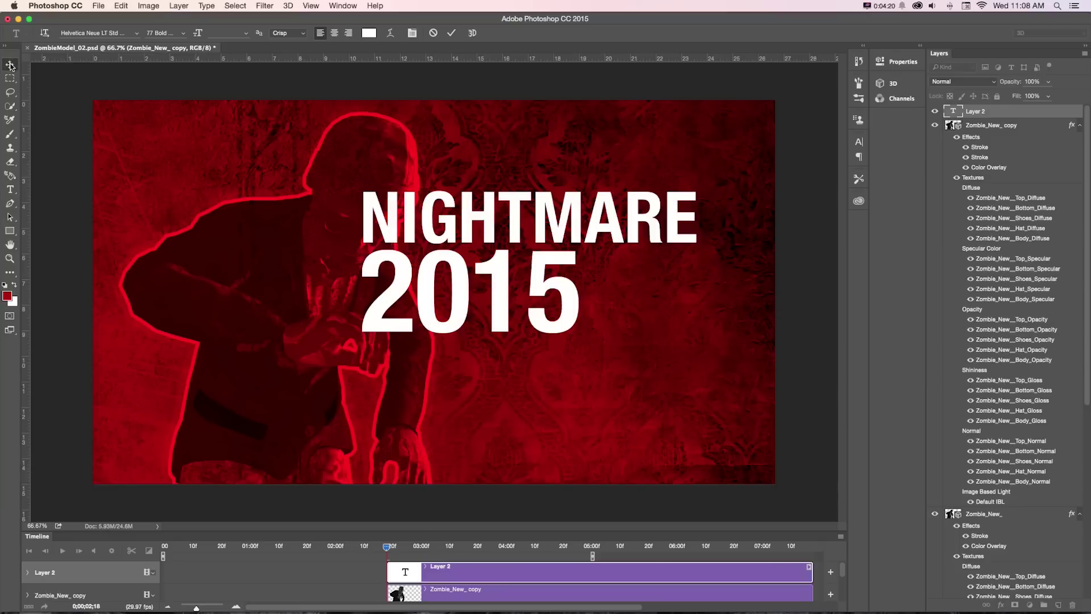
click(9, 65)
drag(411, 220, 475, 228)
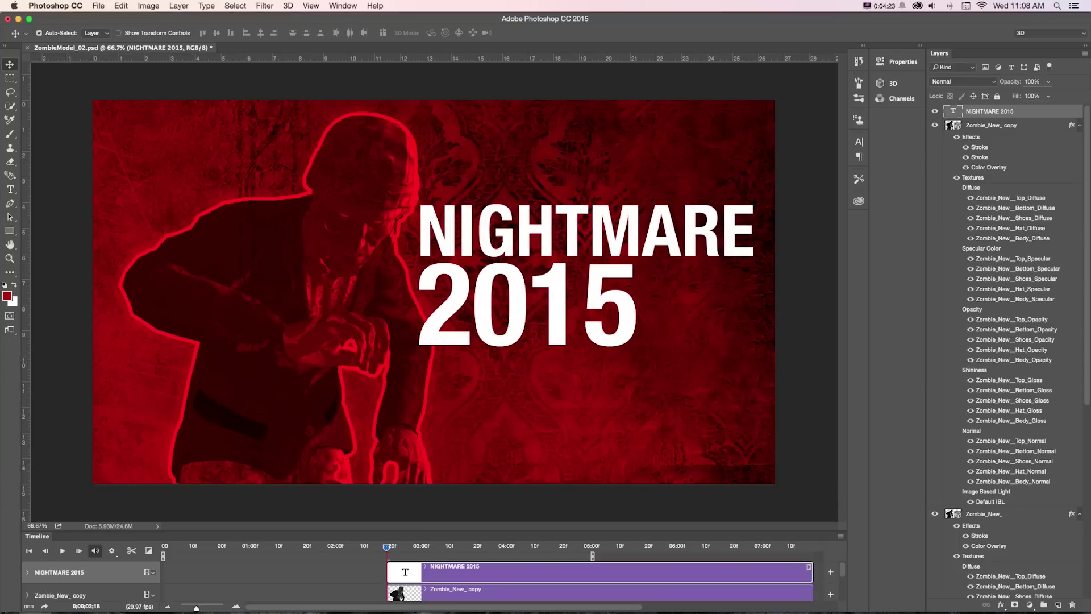
Move the NIGHTMARE 2015 layer below the zombie copy and paste the zombie's stroke and overlay style onto it.
click(1079, 125)
drag(996, 111, 983, 131)
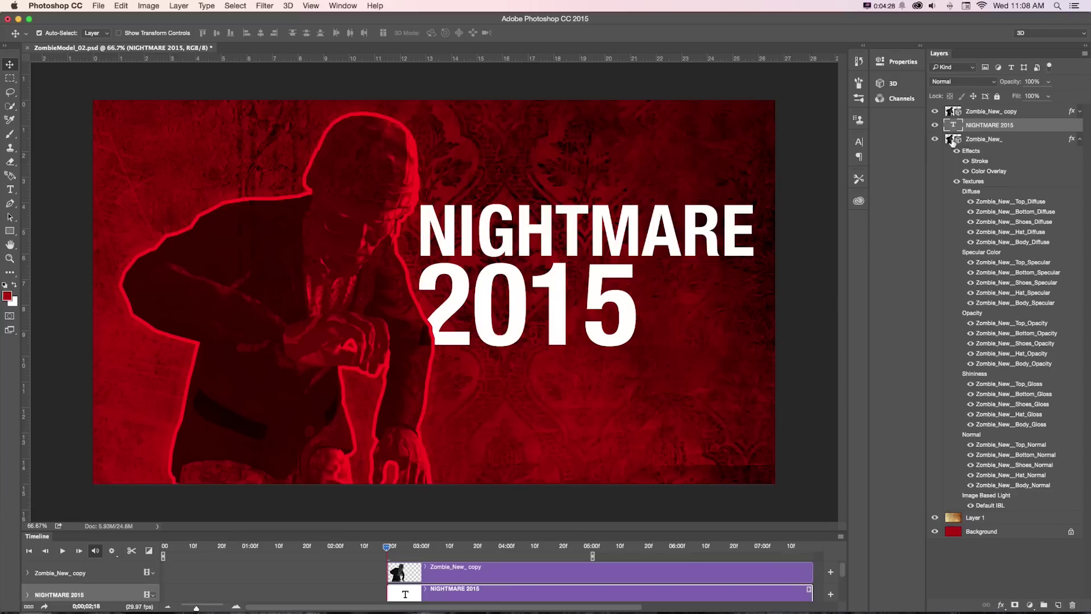
click(981, 139)
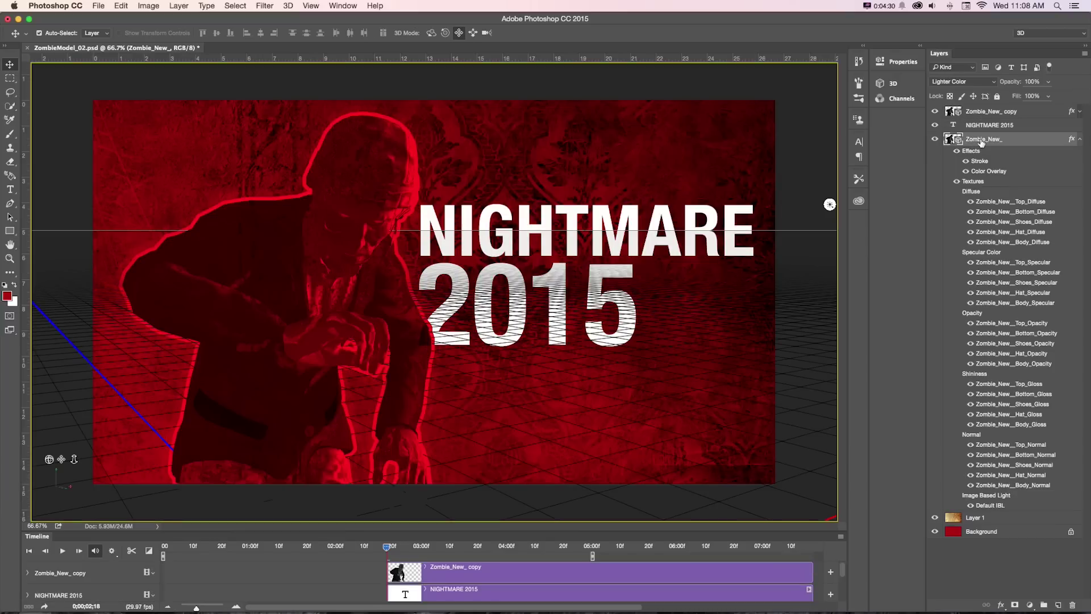
click(984, 126)
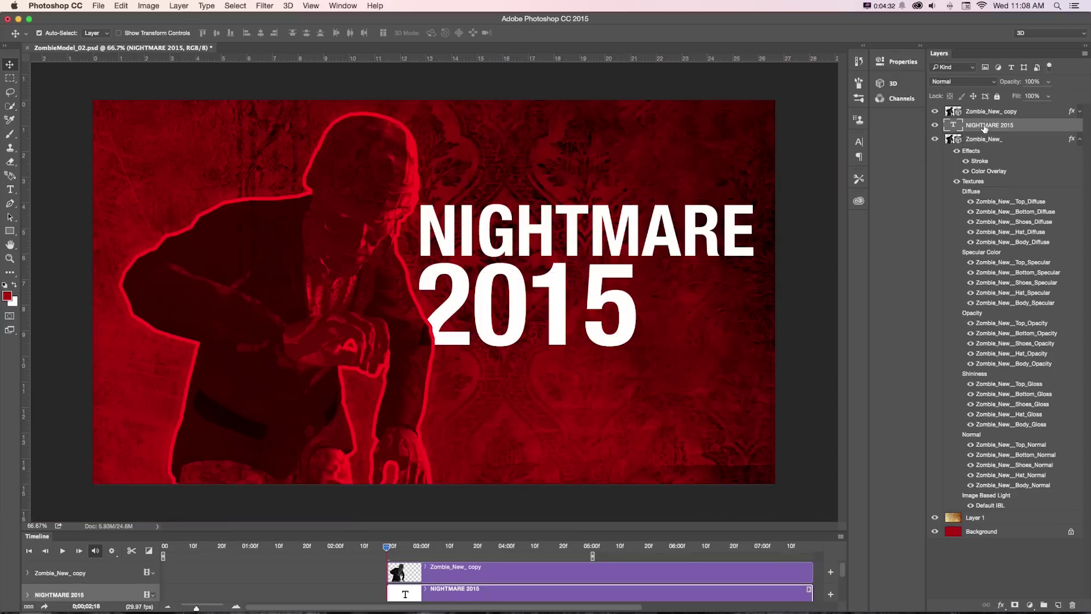
key(super+alt+v)
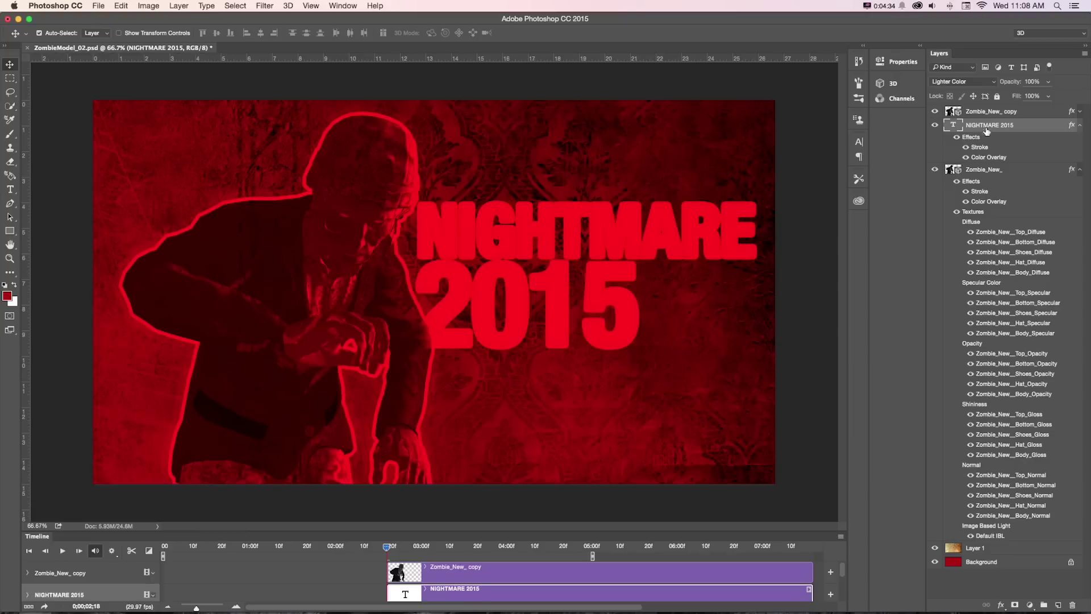
click(965, 147)
click(965, 157)
click(965, 147)
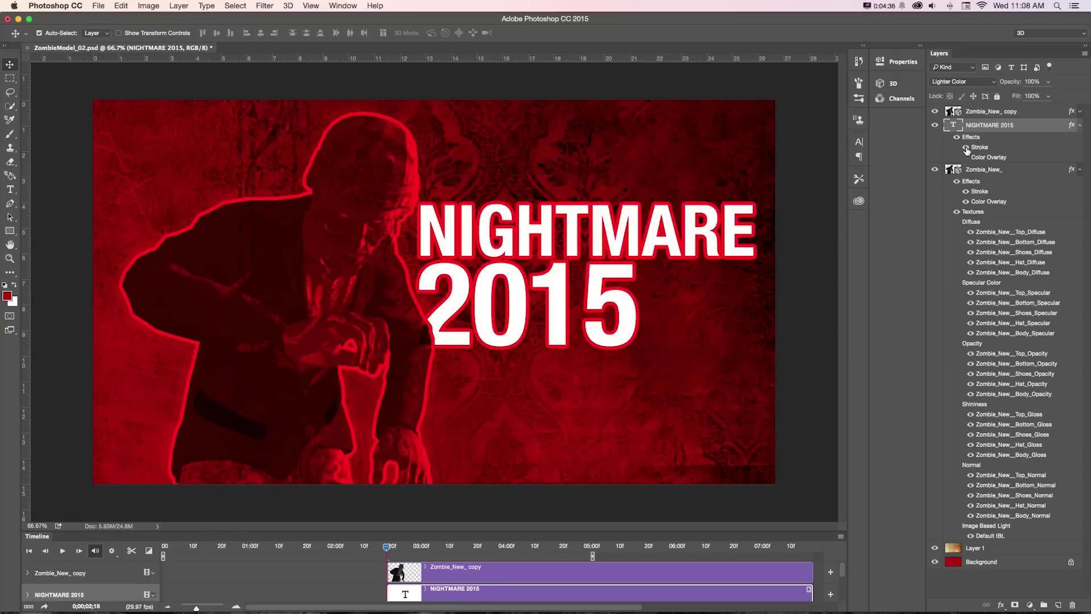
key(shift+alt+o)
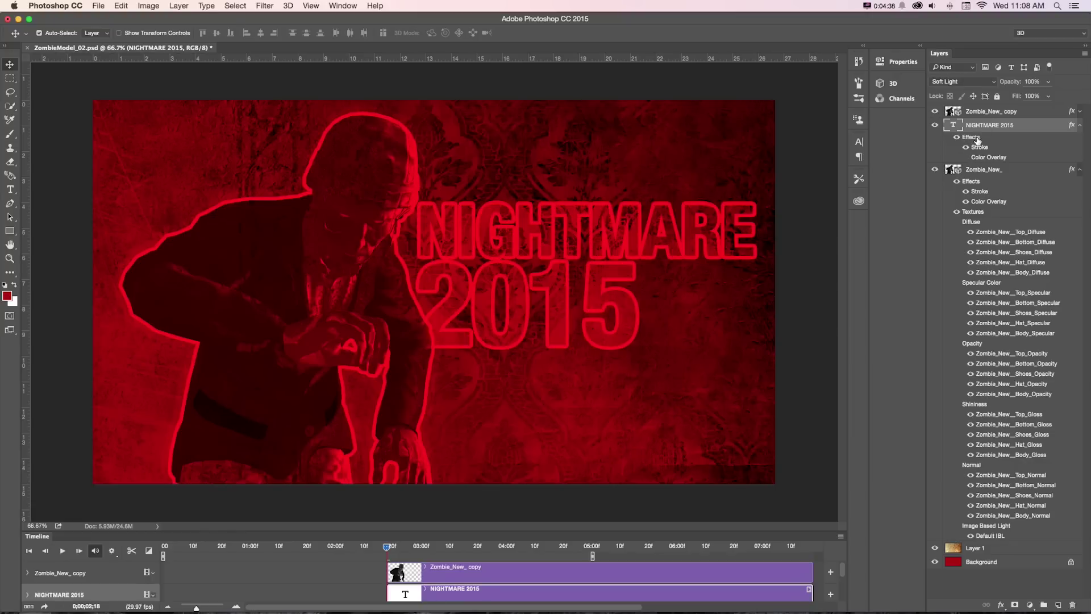
Duplicate the title layer and set the copy to Subtract blending at 100% opacity.
key(shift+alt+f)
key(ctrl+j)
key(shift+alt+j)
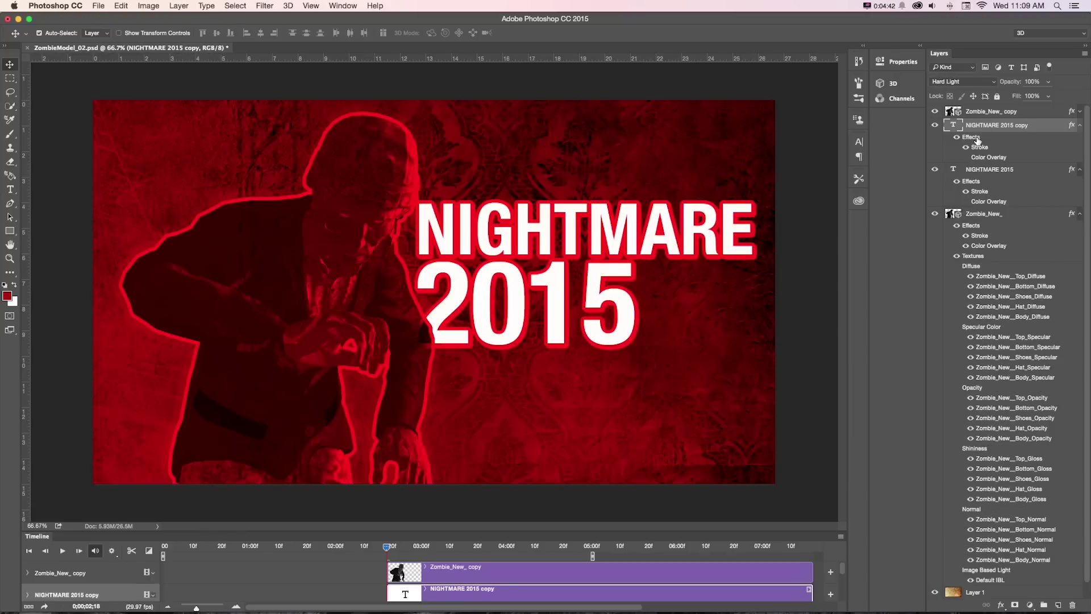
key(shift+plus)
key(shift+plus)
key(shift+plus)
key(shift+plus)
key(shift+plus)
key(shift+plus)
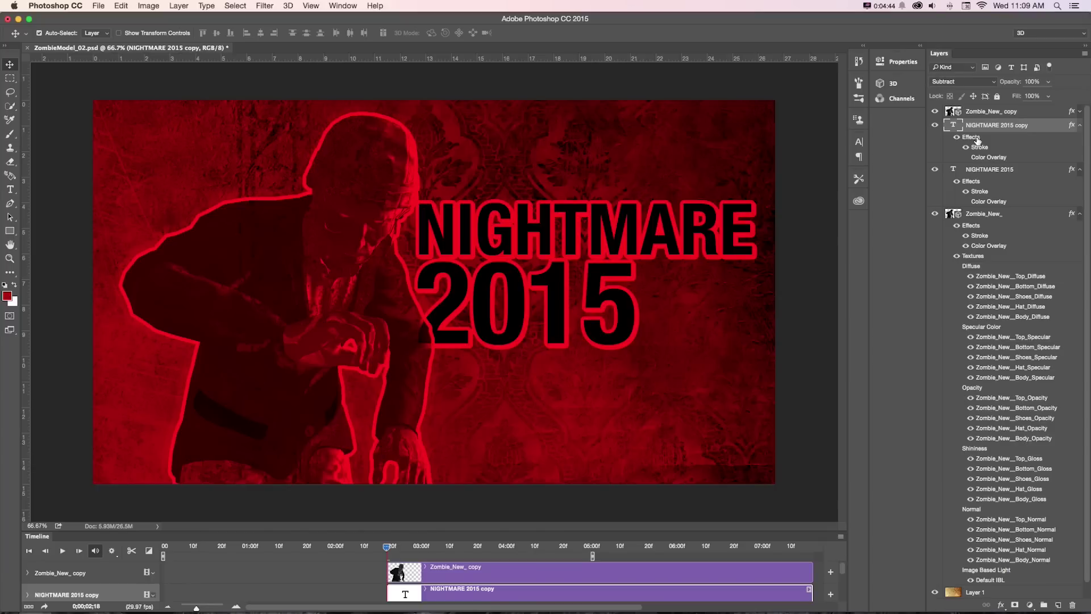
key(shift+minus)
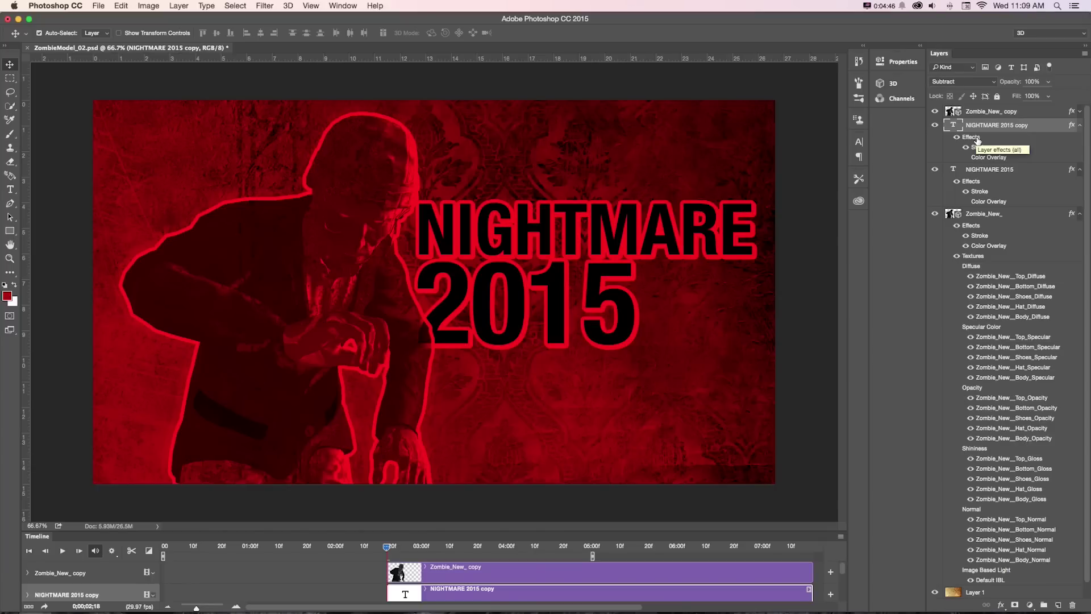
key(5)
key(0)
shift+click(979, 170)
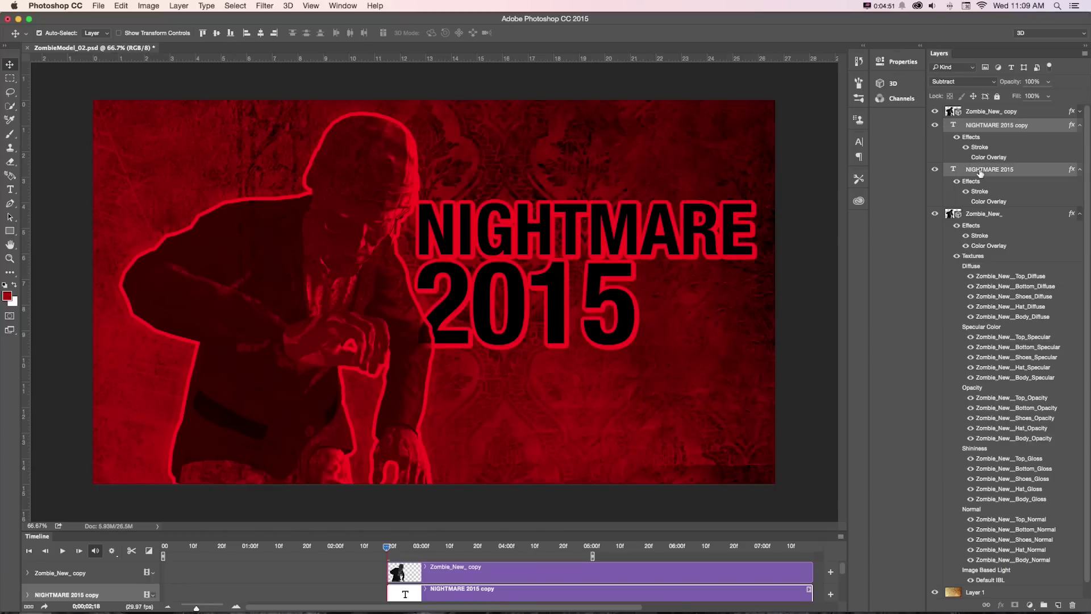
Nudge both title layers slightly right and collapse their effects lists.
key(shift+Right)
key(shift+Right)
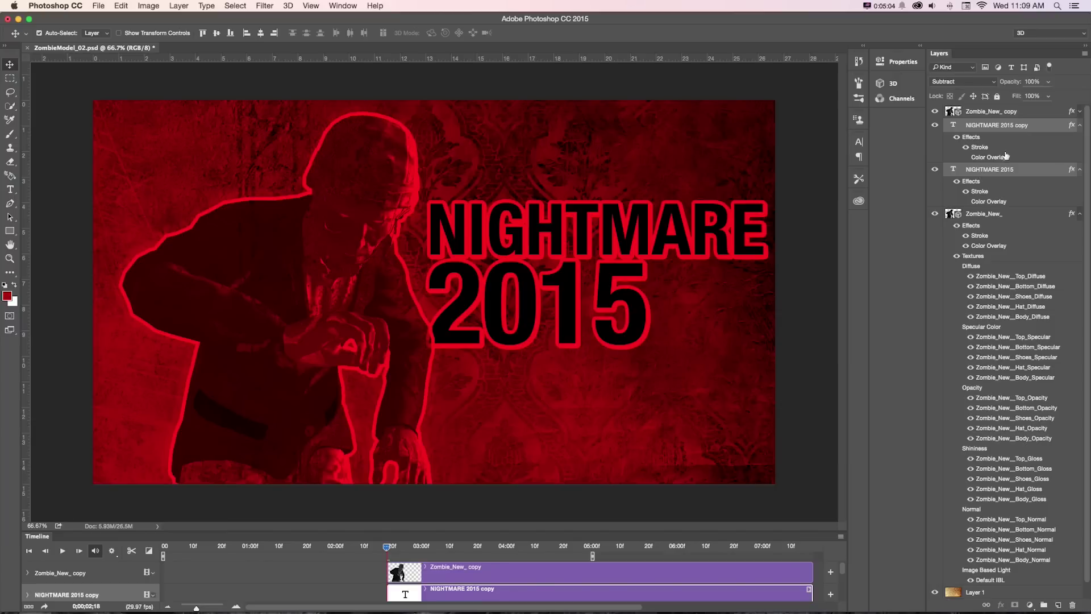
click(1079, 125)
click(1081, 140)
click(1079, 135)
Inspect the Zombie_New_ 3D scene in the Properties and 3D panels, then reselect the NIGHTMARE 2015 copy.
click(989, 154)
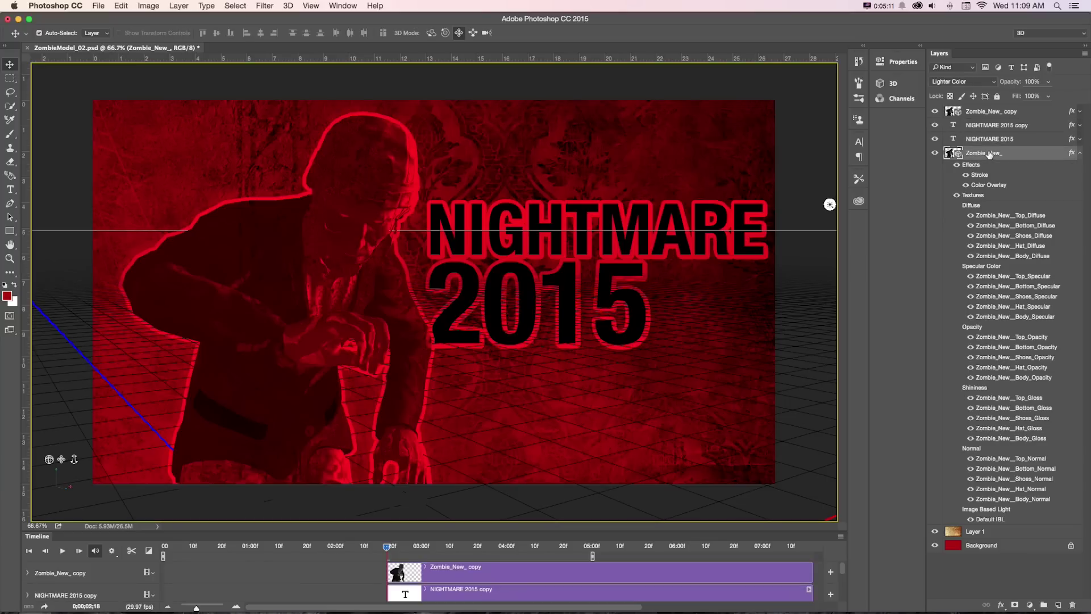
click(921, 46)
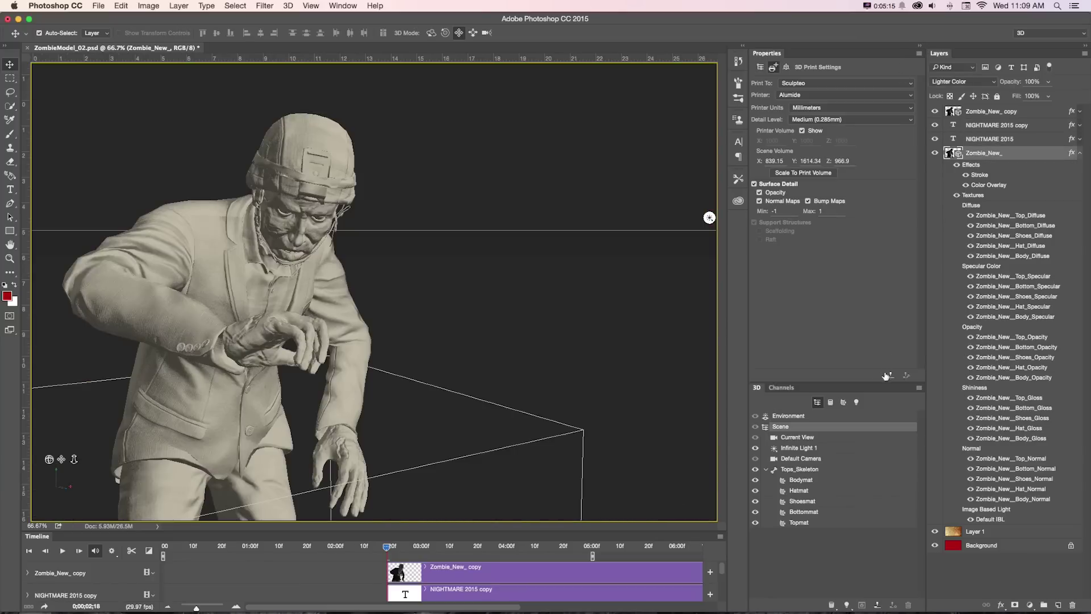
click(760, 67)
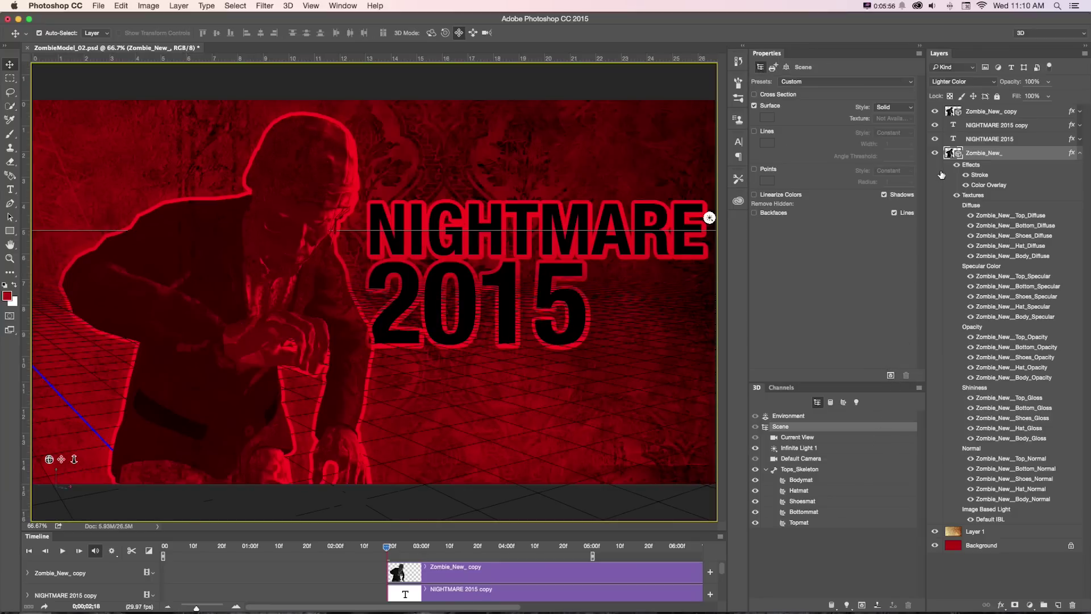
click(975, 126)
click(918, 46)
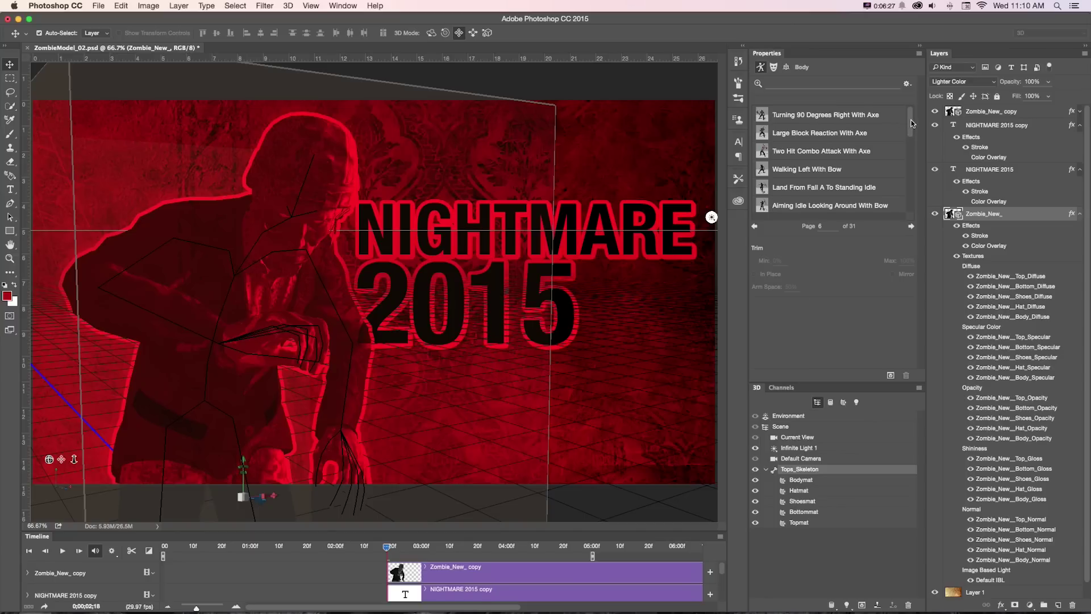
scroll(898, 152, down, 3)
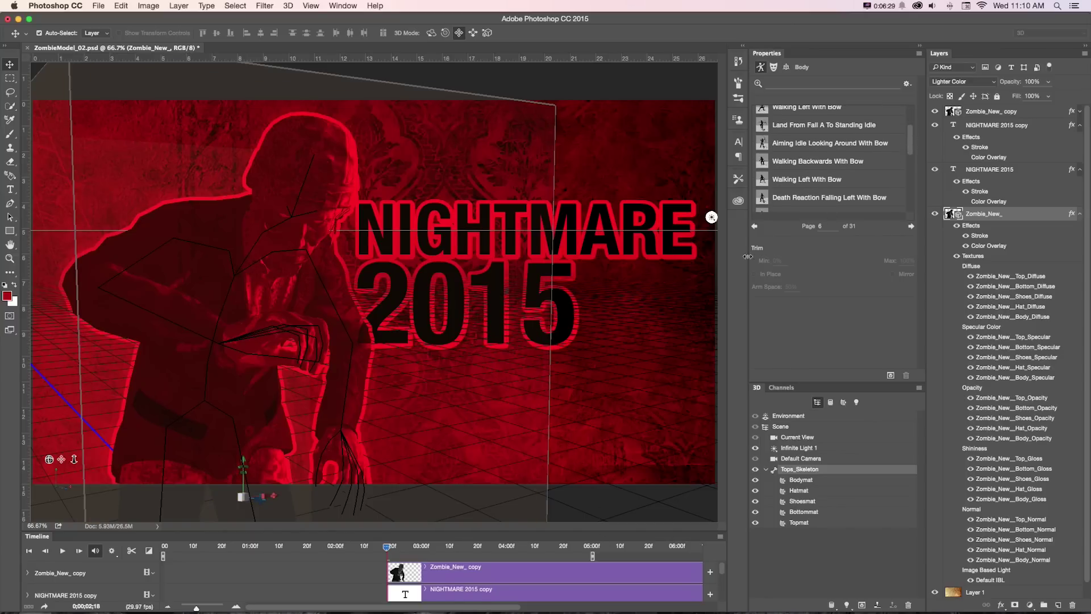
click(985, 126)
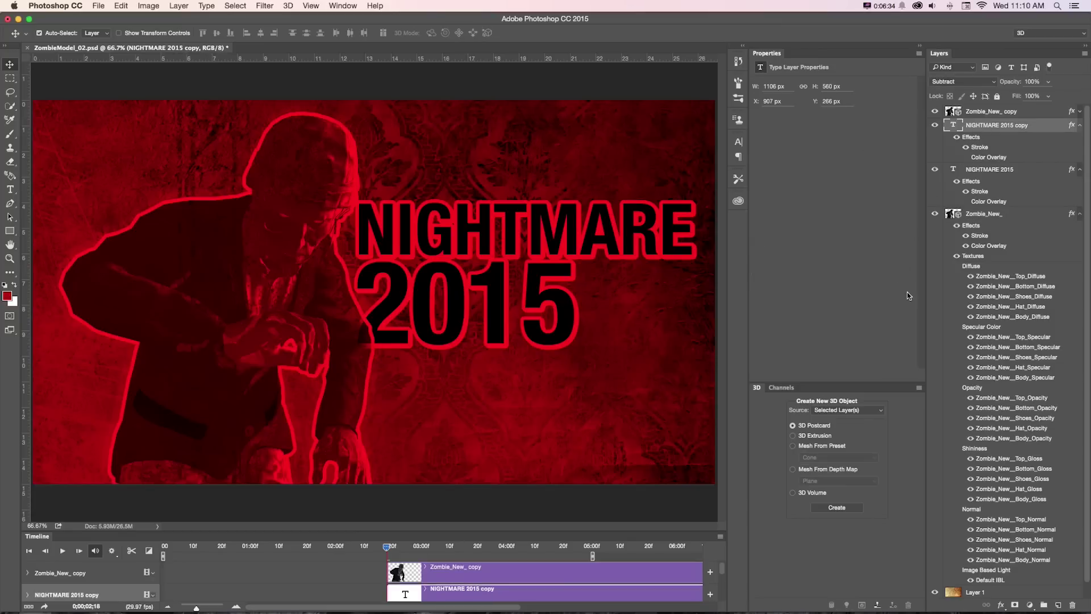